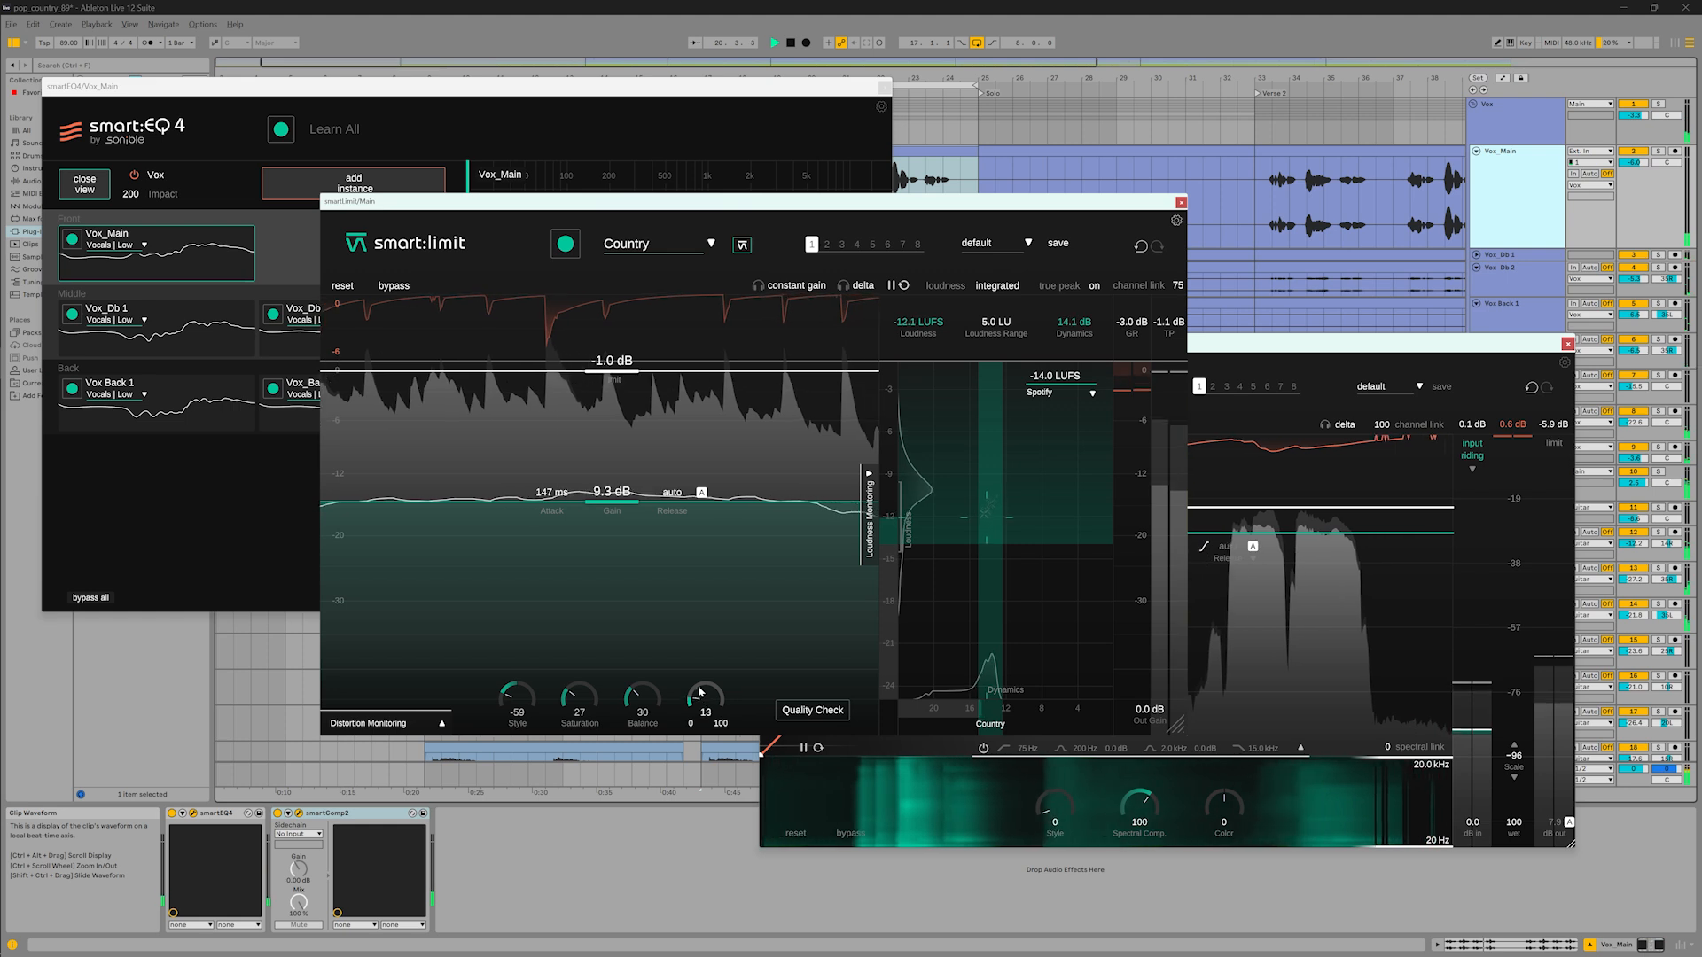
pyautogui.moveTo(699, 675); pyautogui.dragTo(698, 661)
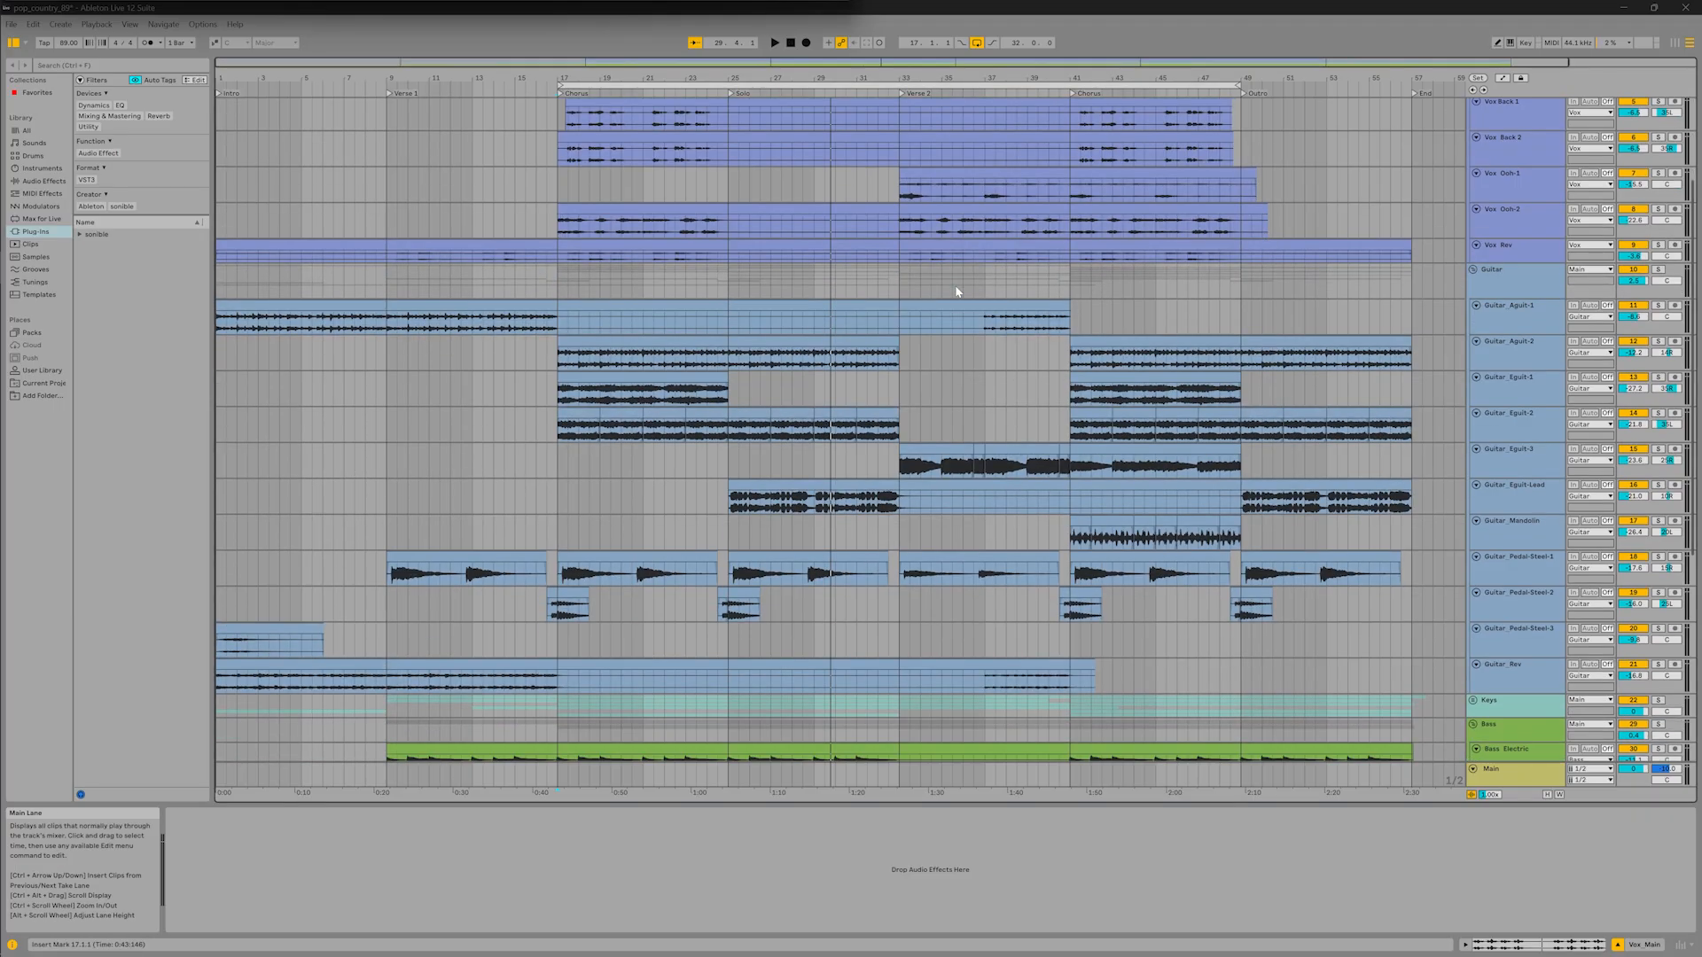
pyautogui.scroll(-5, 957, 291)
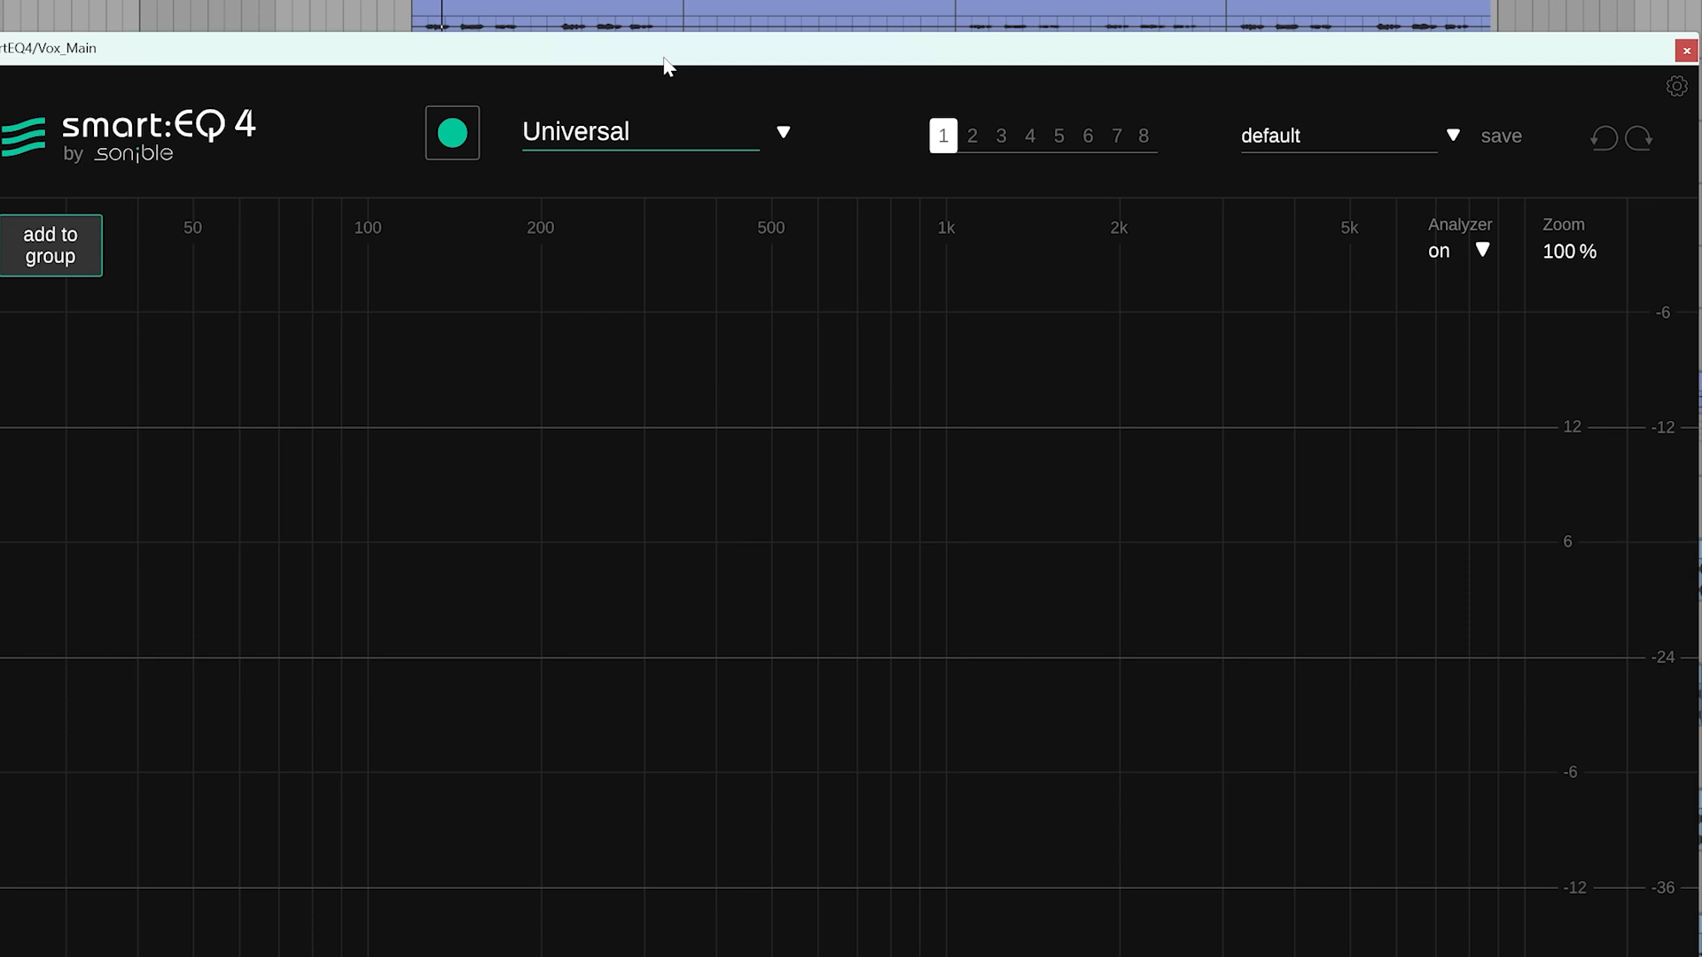
# Set the Vox_Main equalizer's profile to Vocals | Low and start learning the vocal signal
pyautogui.click(794, 129)
pyautogui.moveTo(656, 392)
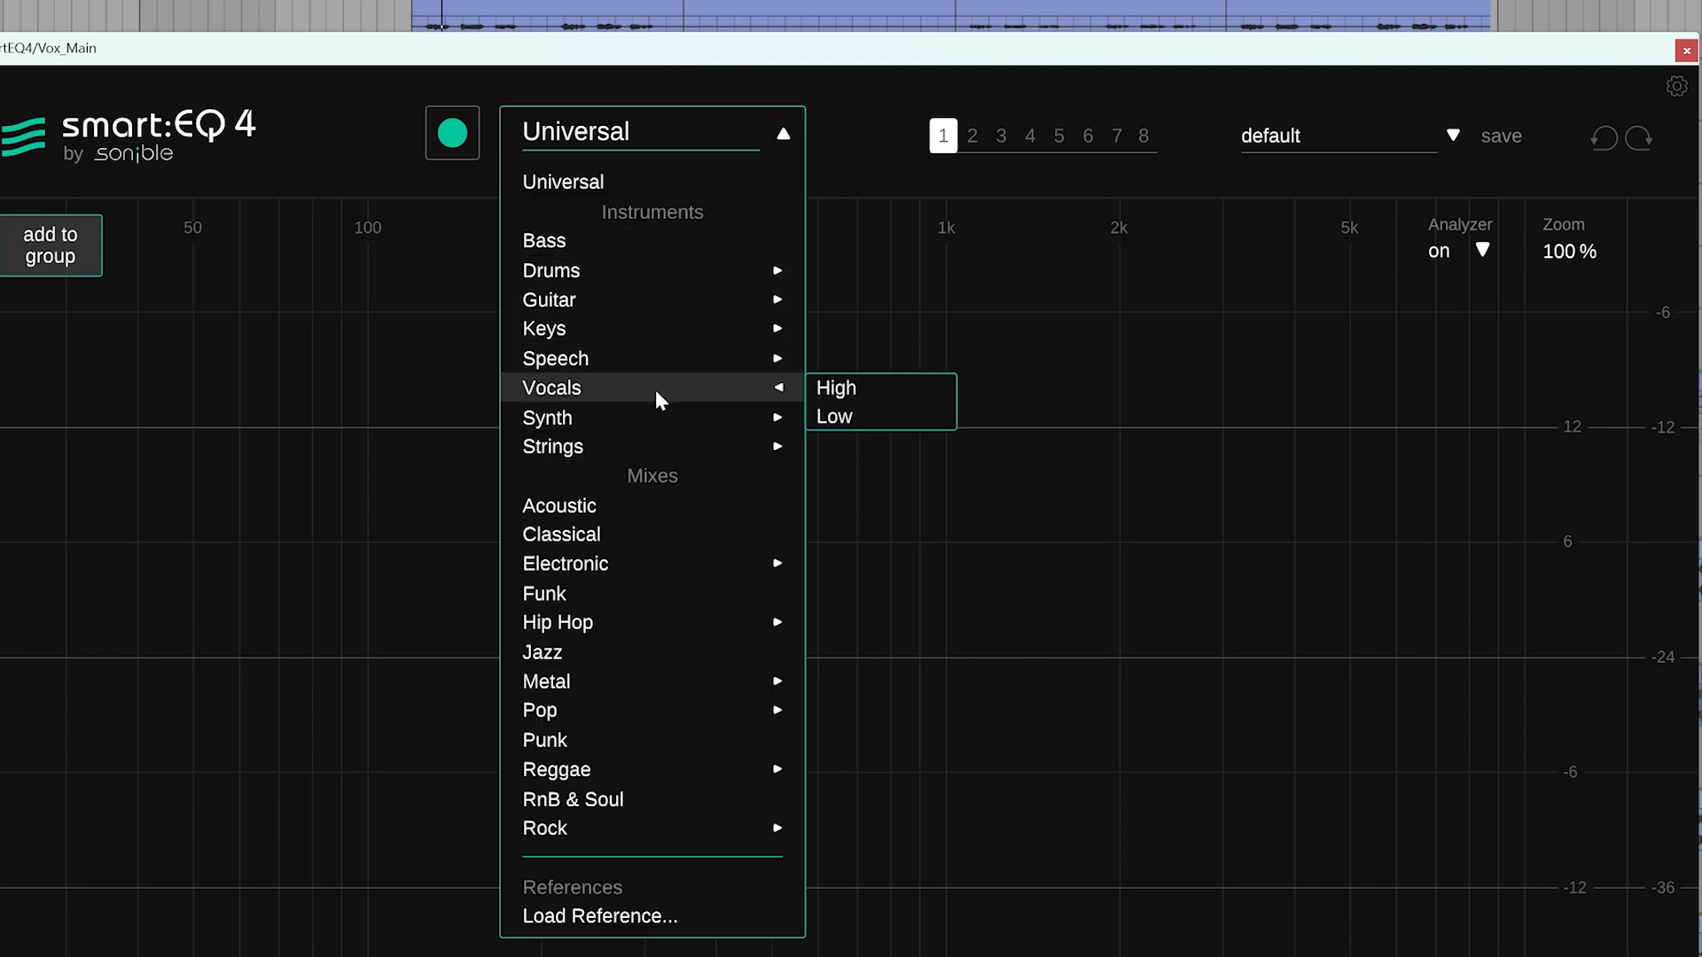
pyautogui.click(877, 415)
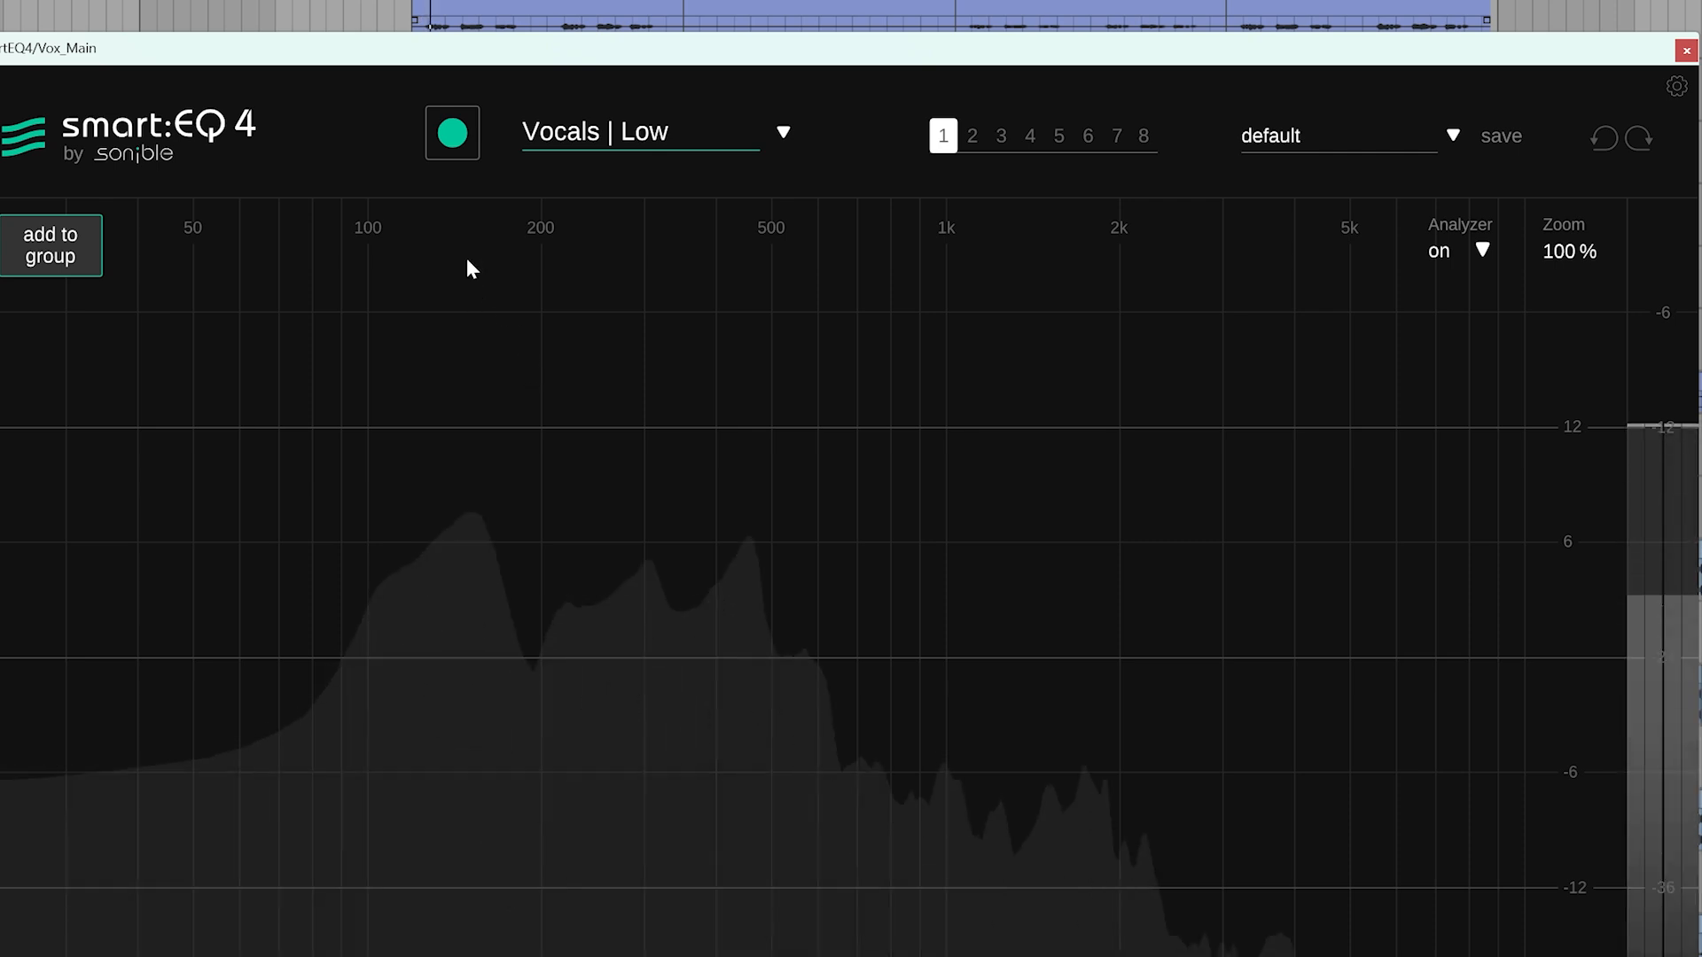
pyautogui.click(459, 146)
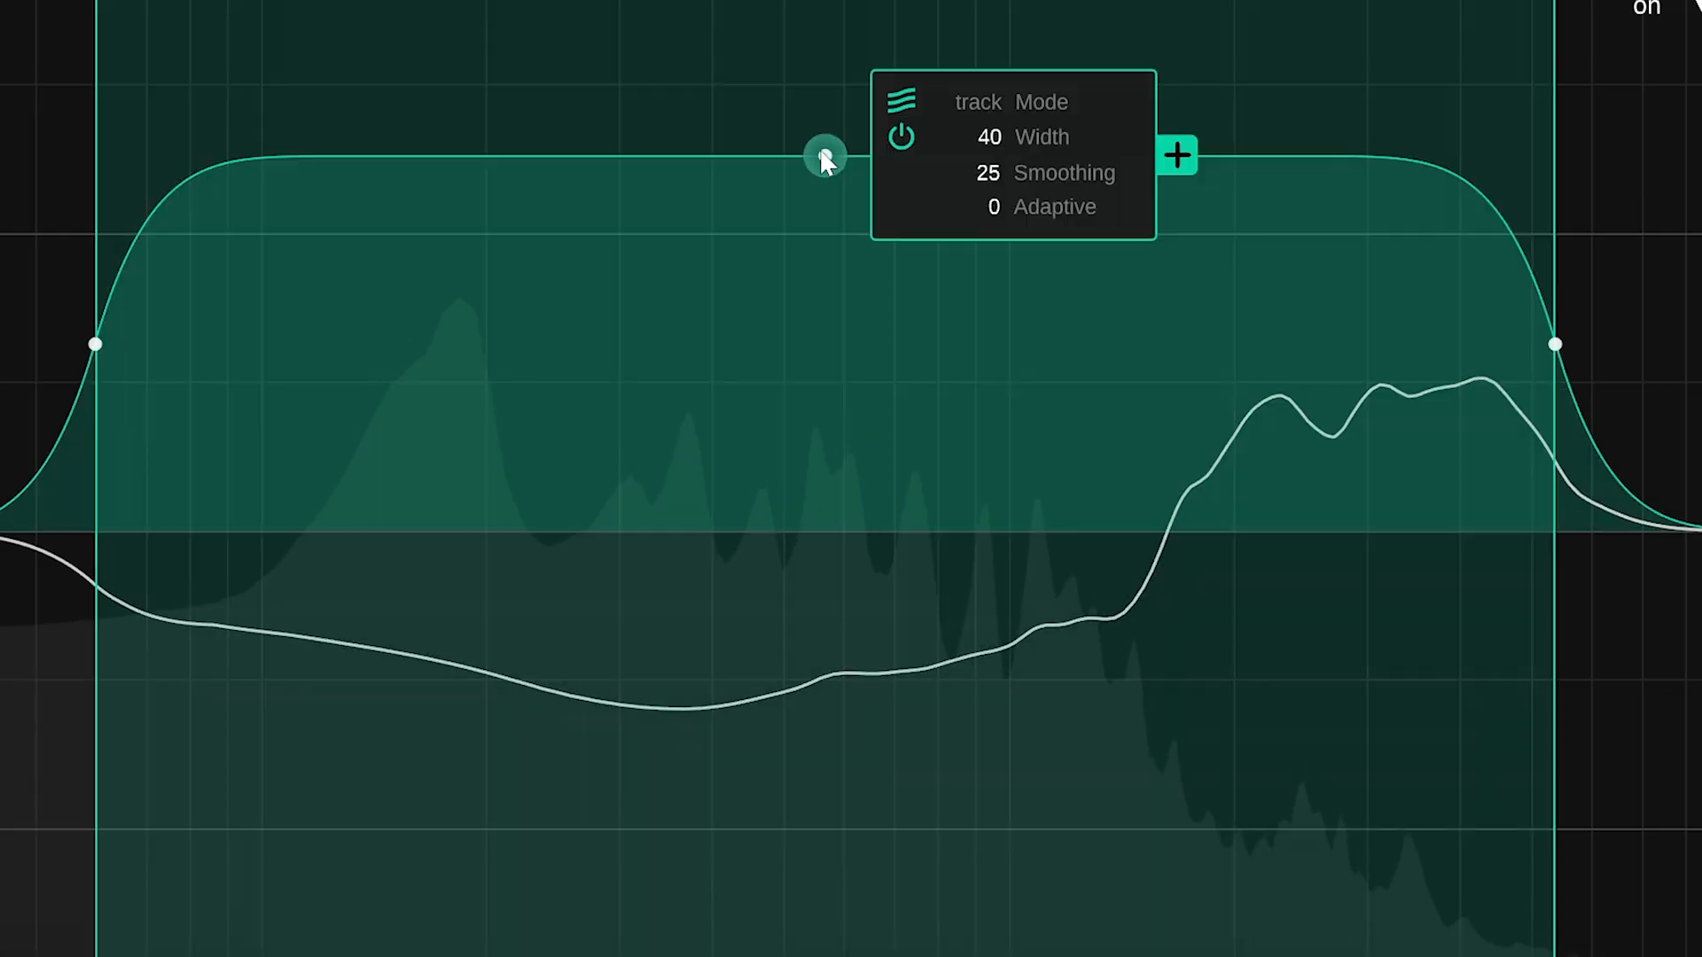
# Reposition the smart filter band on the Vox_Main equalizer, narrow its width to 31 and set its adaptive amount to 100
pyautogui.moveTo(863, 308); pyautogui.dragTo(965, 421)
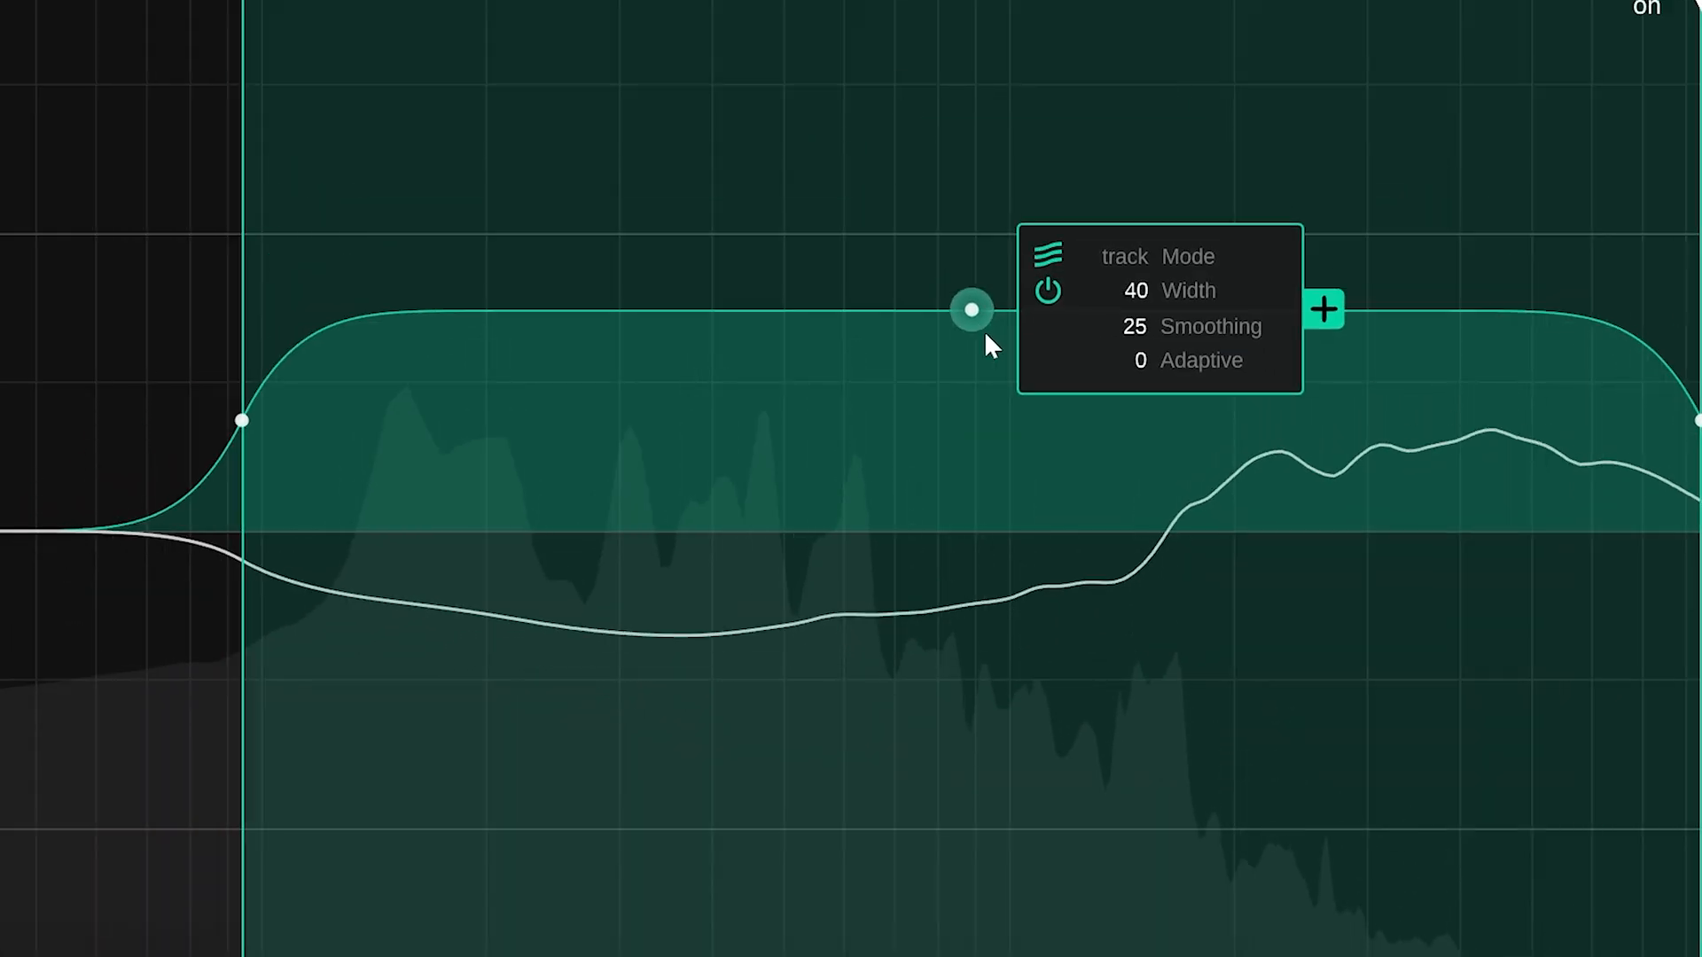
pyautogui.moveTo(985, 335); pyautogui.dragTo(828, 205)
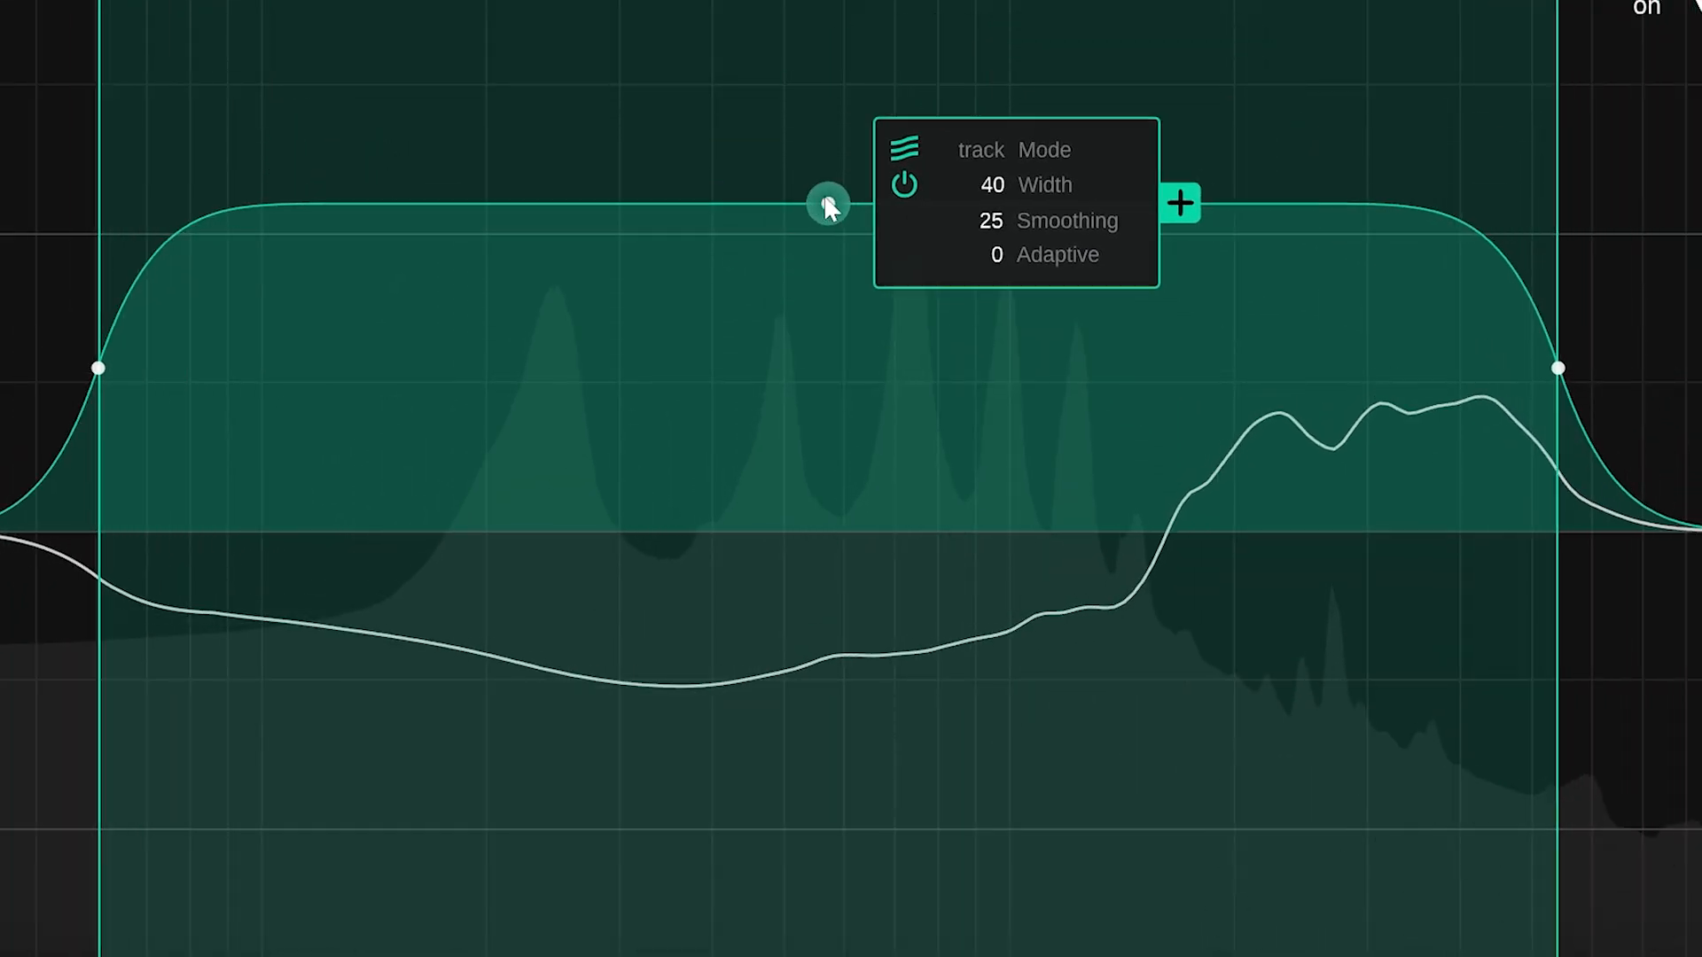
pyautogui.scroll(5, 828, 204)
pyautogui.scroll(-14, 828, 204)
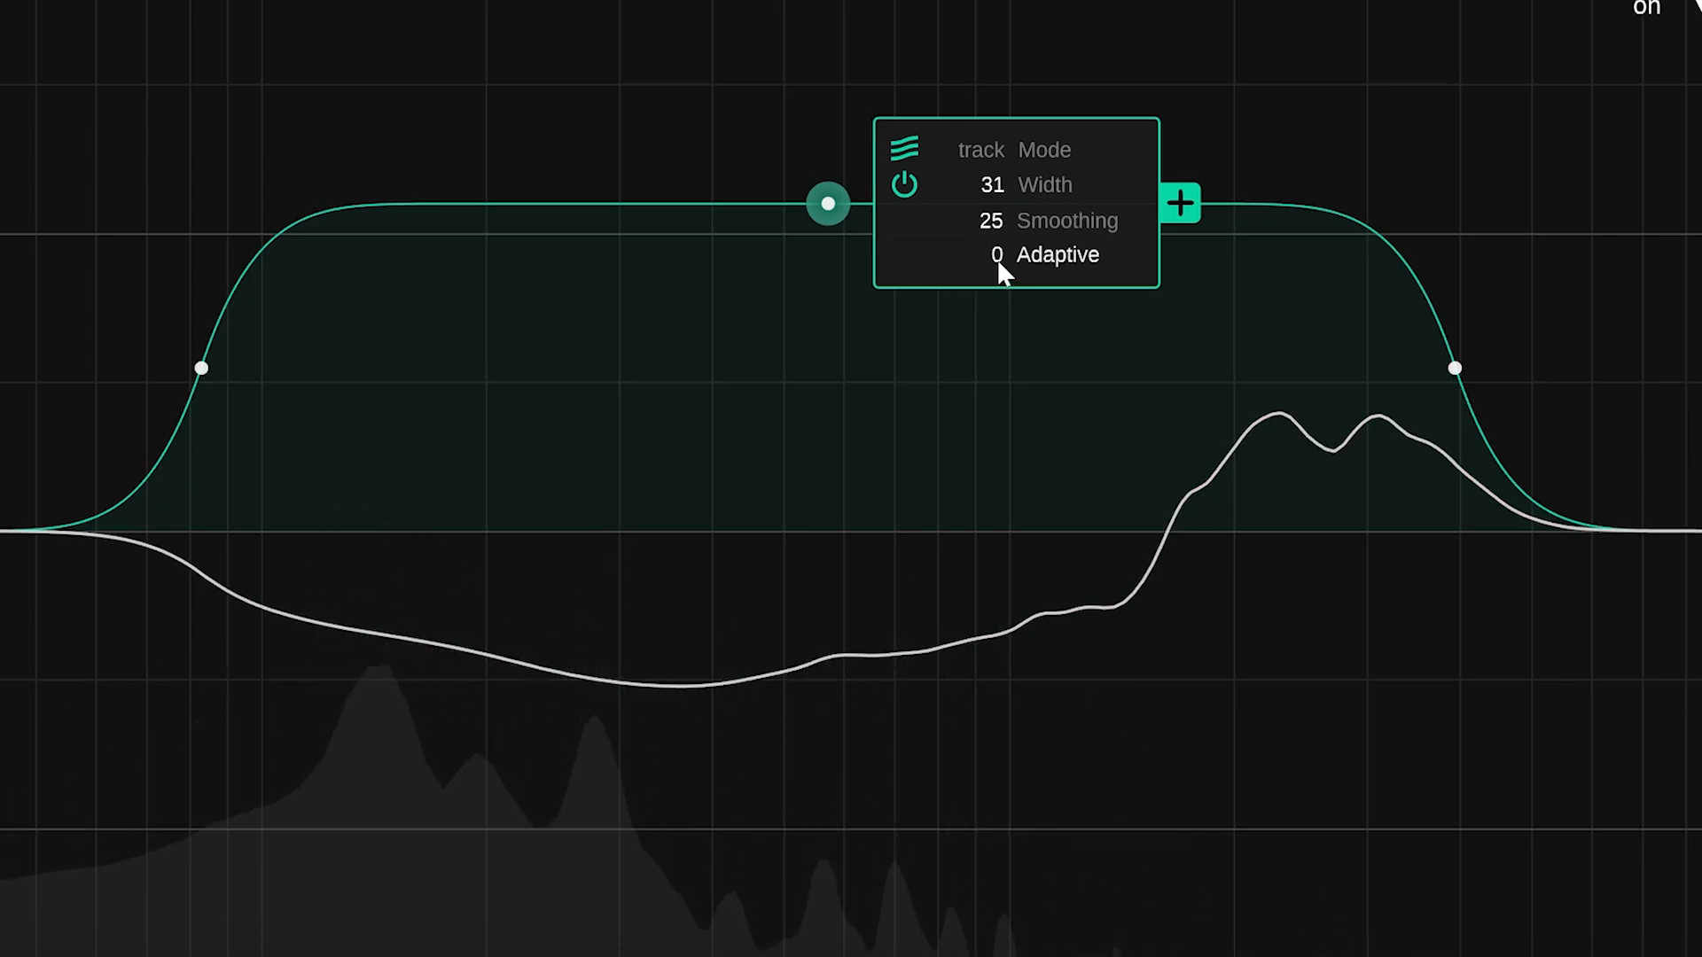
pyautogui.moveTo(998, 258); pyautogui.dragTo(999, 0)
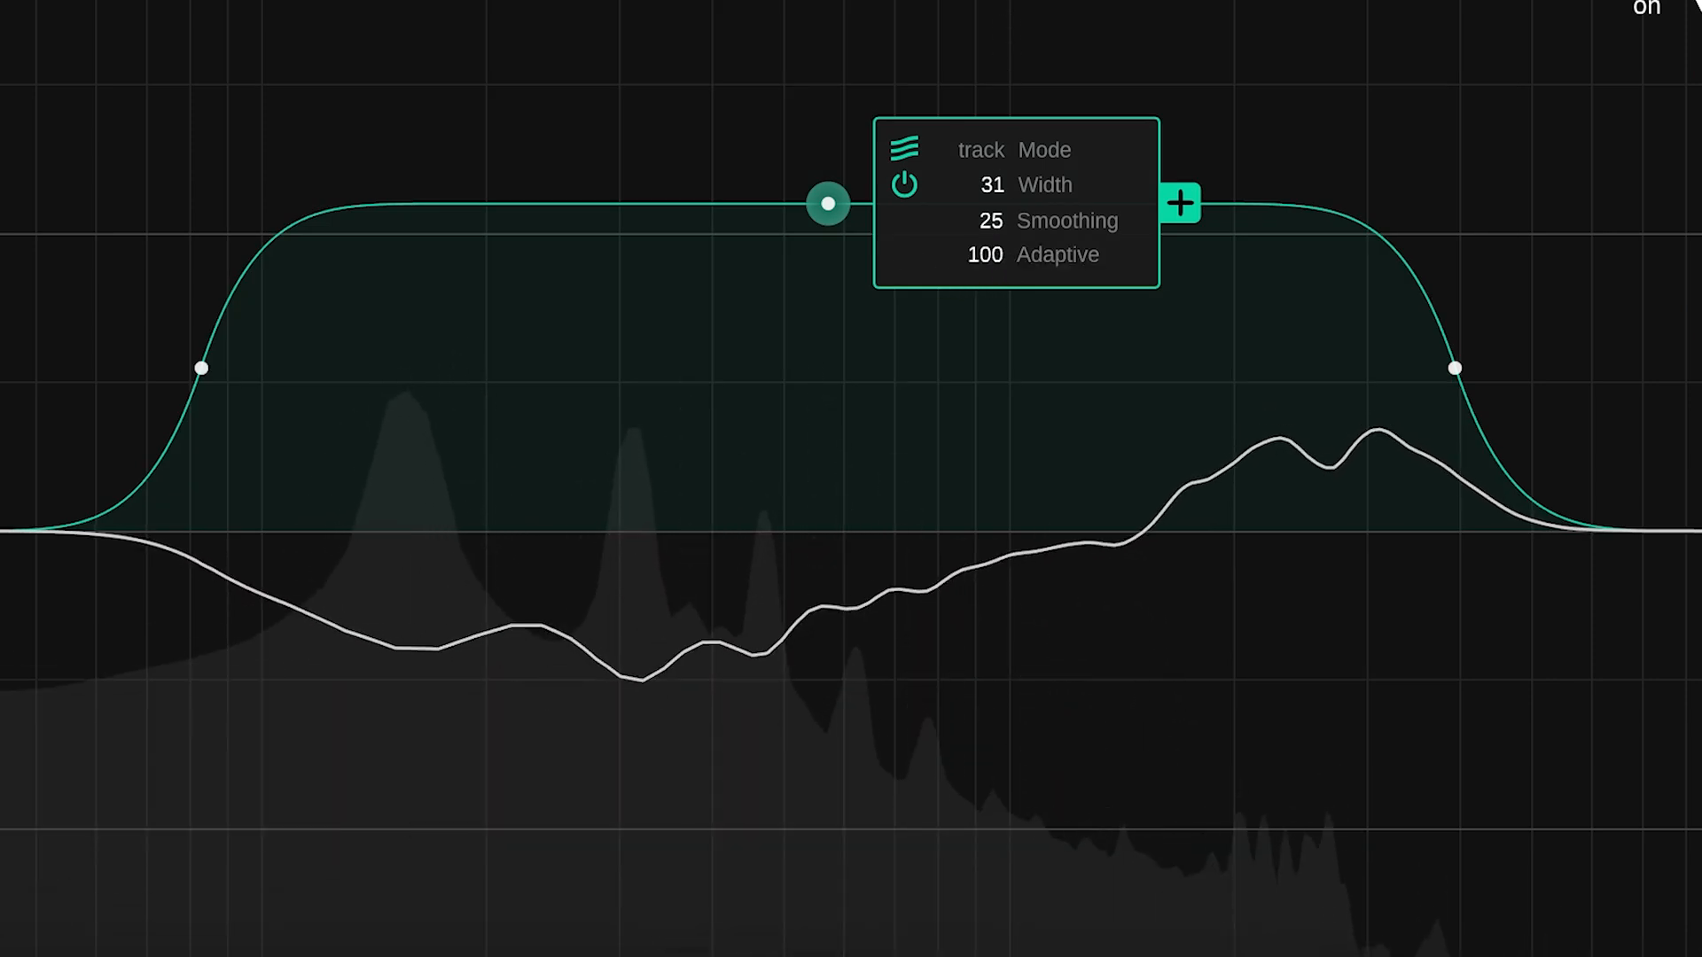
# Add a bell band at about 1 kHz on the Vox_Main equalizer and raise its gain above 3.4 dB
pyautogui.click(1019, 447)
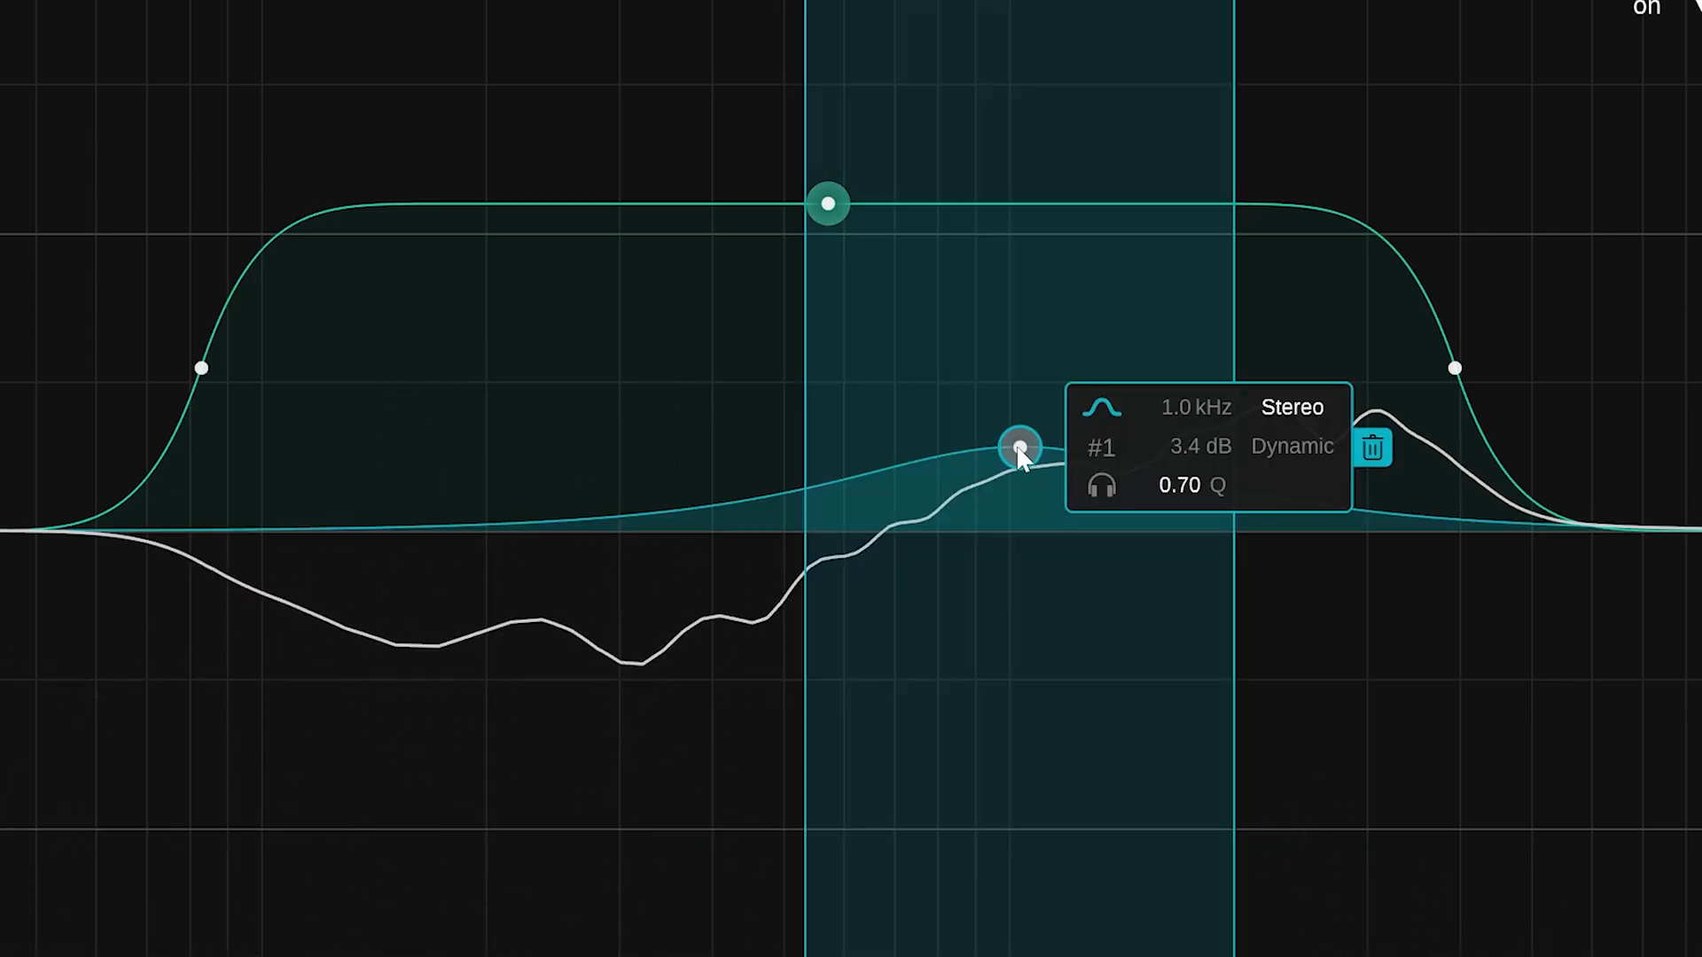
pyautogui.moveTo(1020, 448); pyautogui.dragTo(1041, 361)
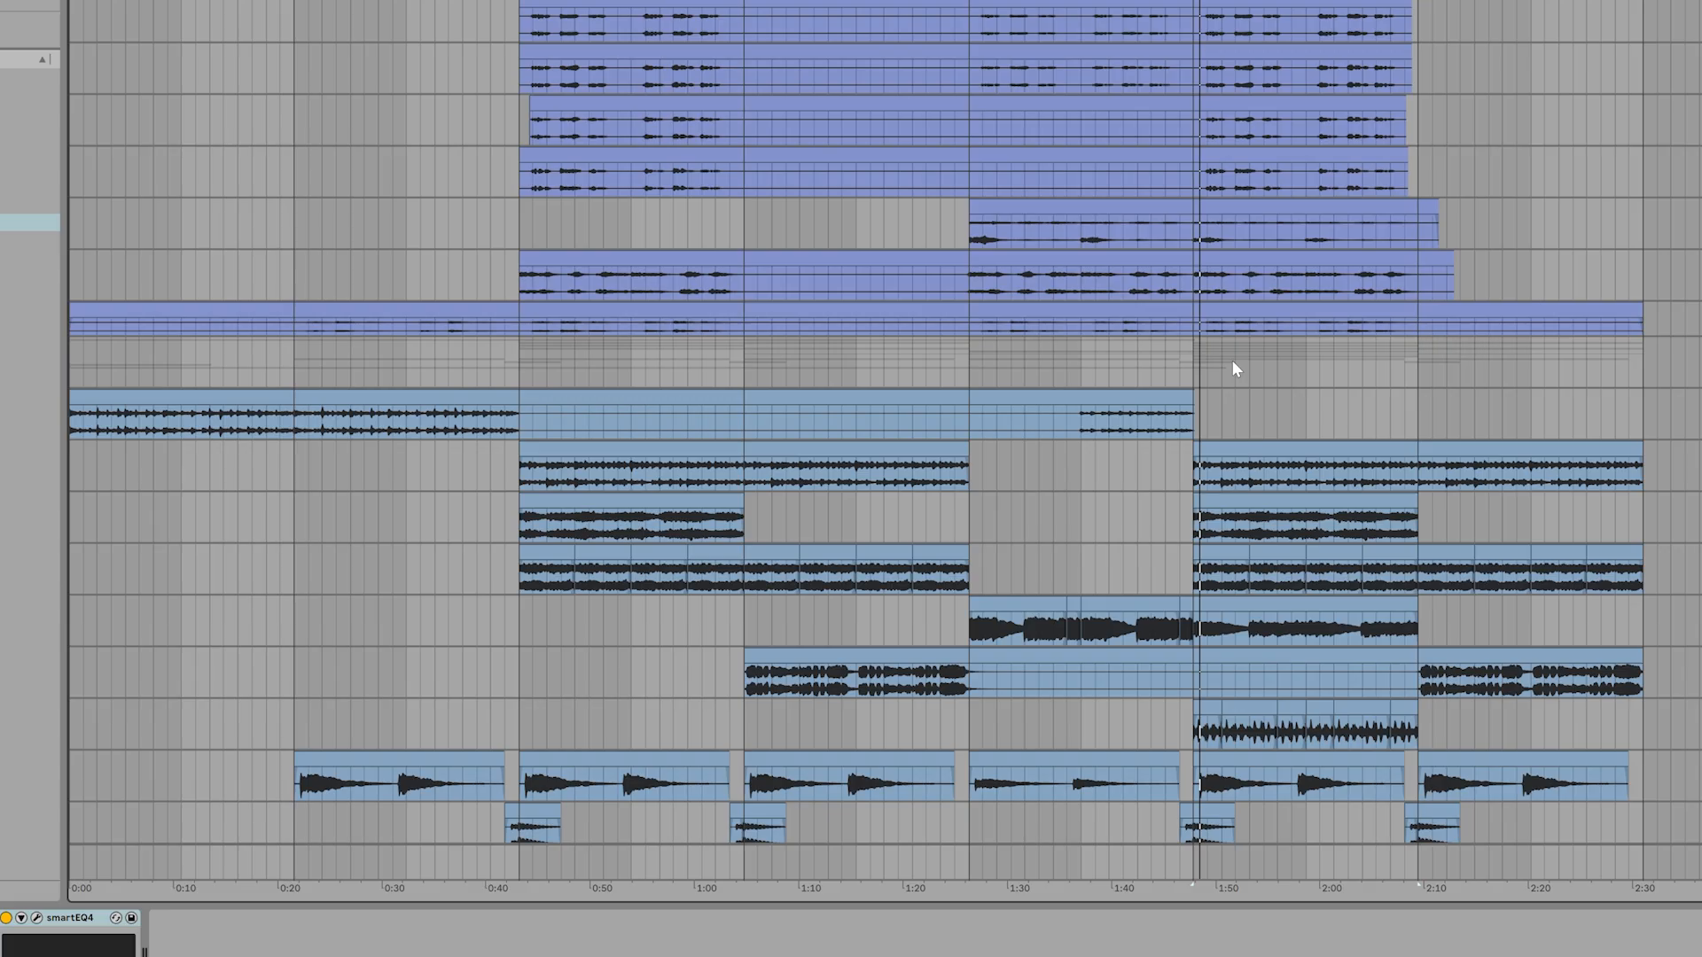
# Open the Vox_Main smart:EQ 4 instance and create a new group named Vox from it
pyautogui.click(36, 918)
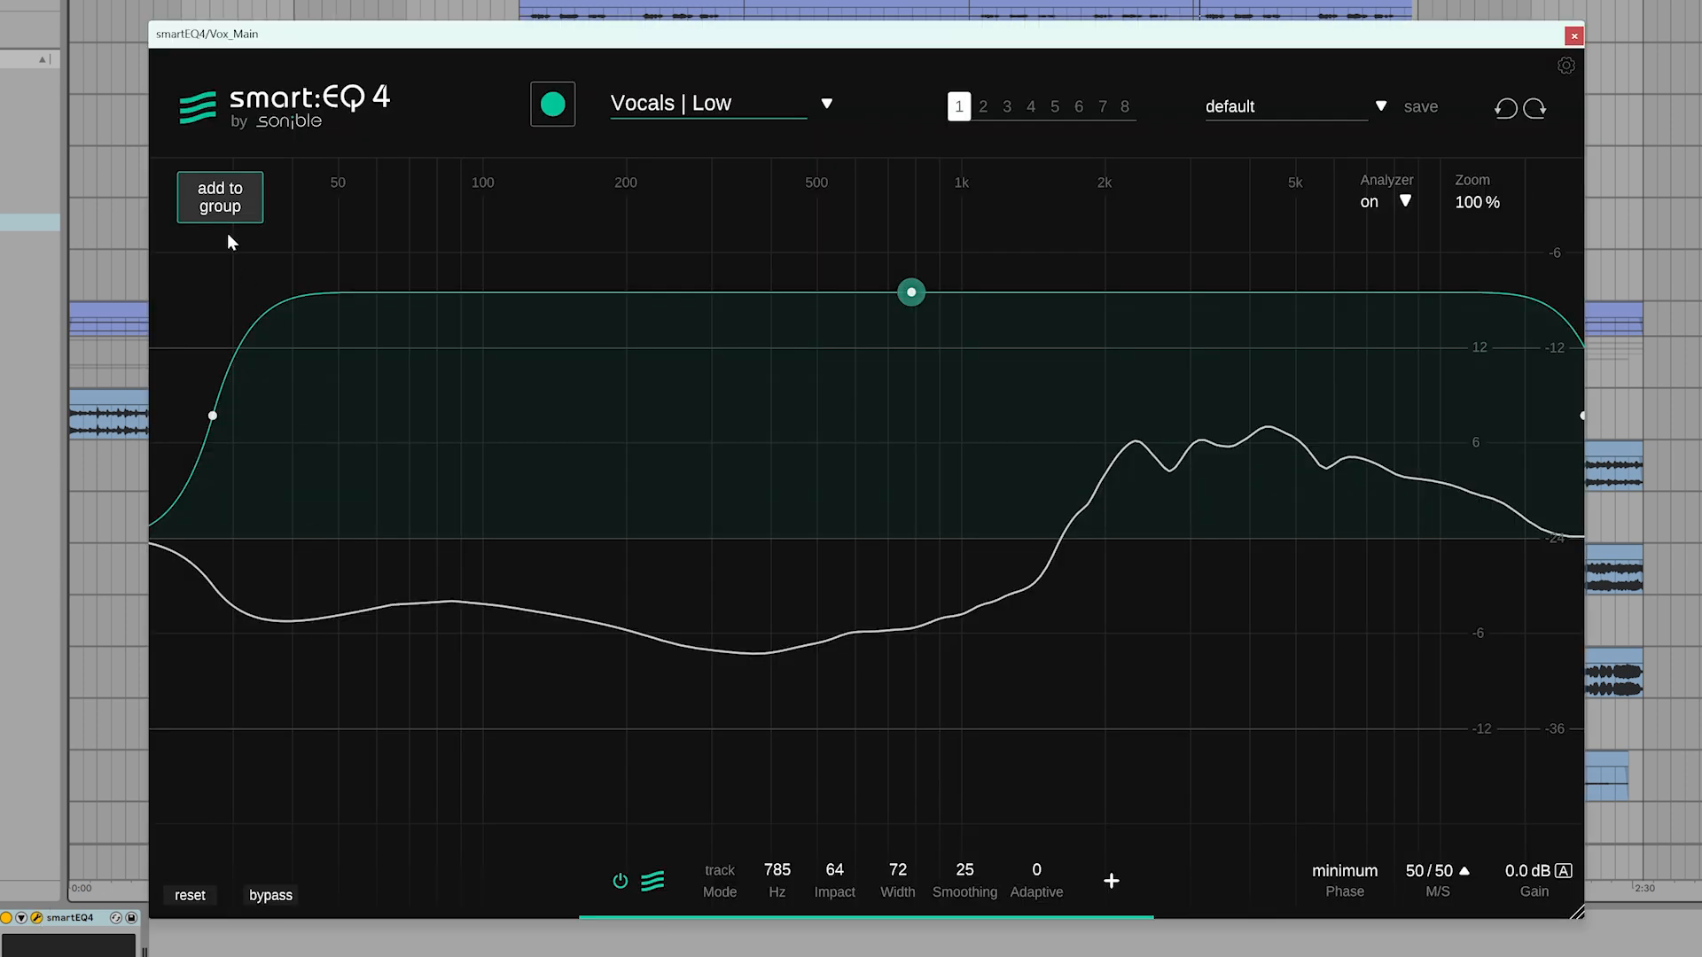
pyautogui.click(219, 197)
pyautogui.write('Vox')
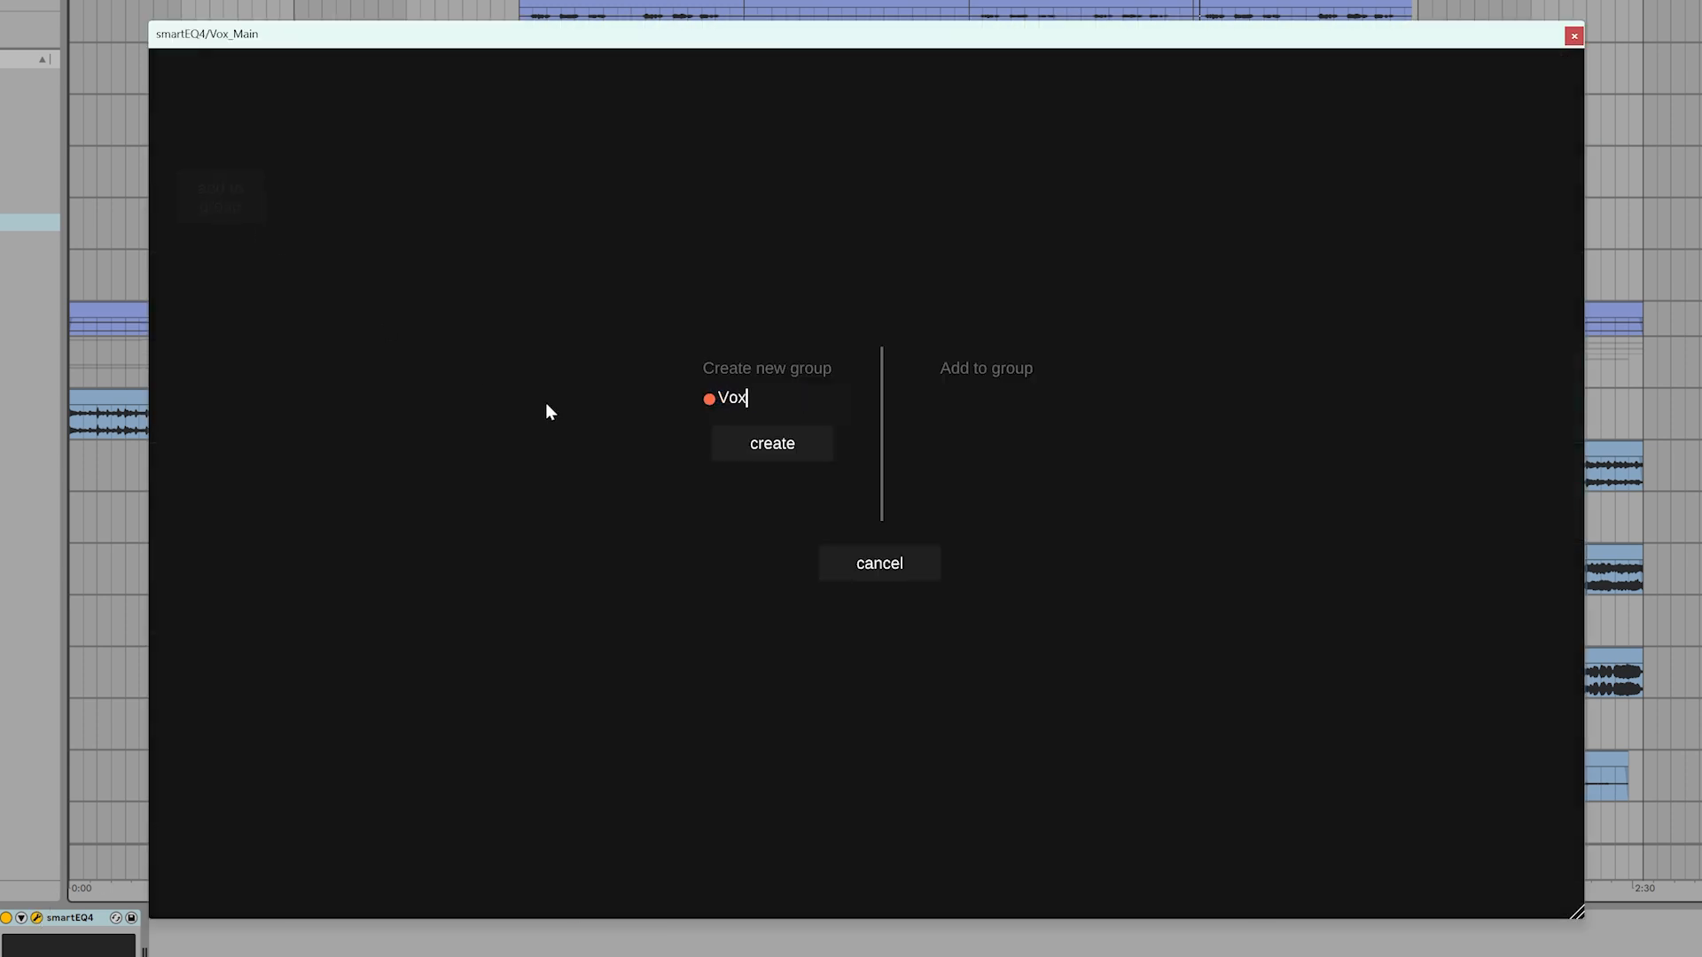
pyautogui.press('Return')
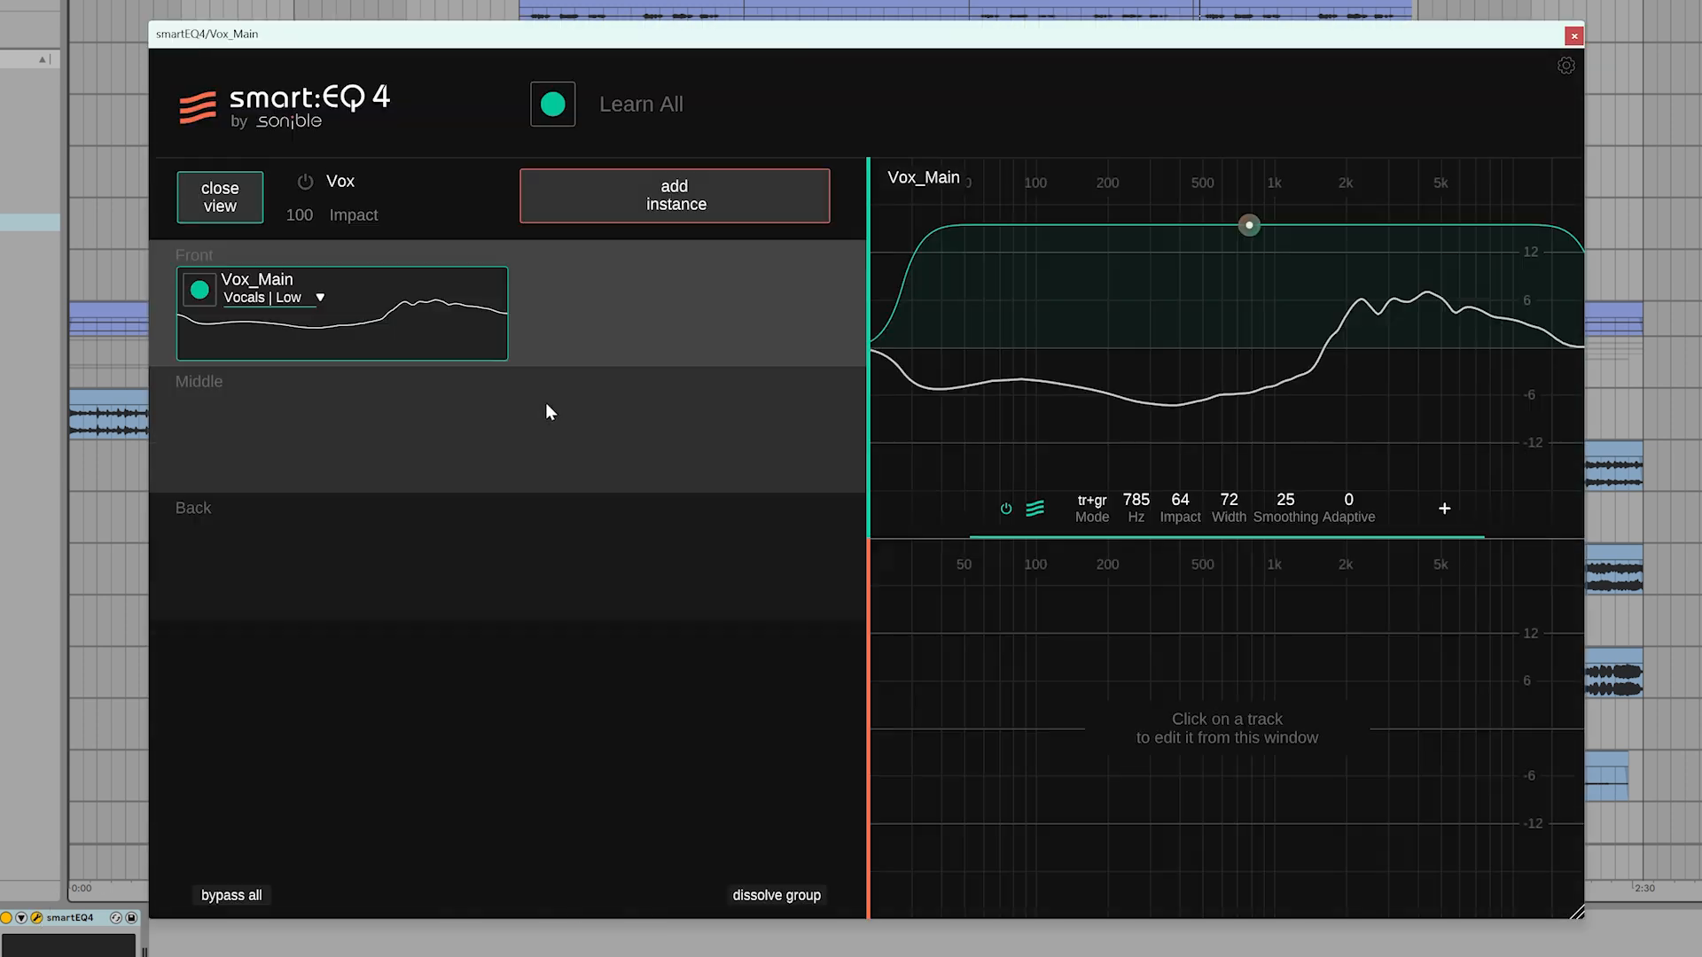
# Add the free instances Vox_Db 1, Vox_Db 2, Vox Back 1 and Vox_Back 2 to the Vox group's Middle layer
pyautogui.click(620, 220)
pyautogui.moveTo(970, 278); pyautogui.dragTo(633, 427)
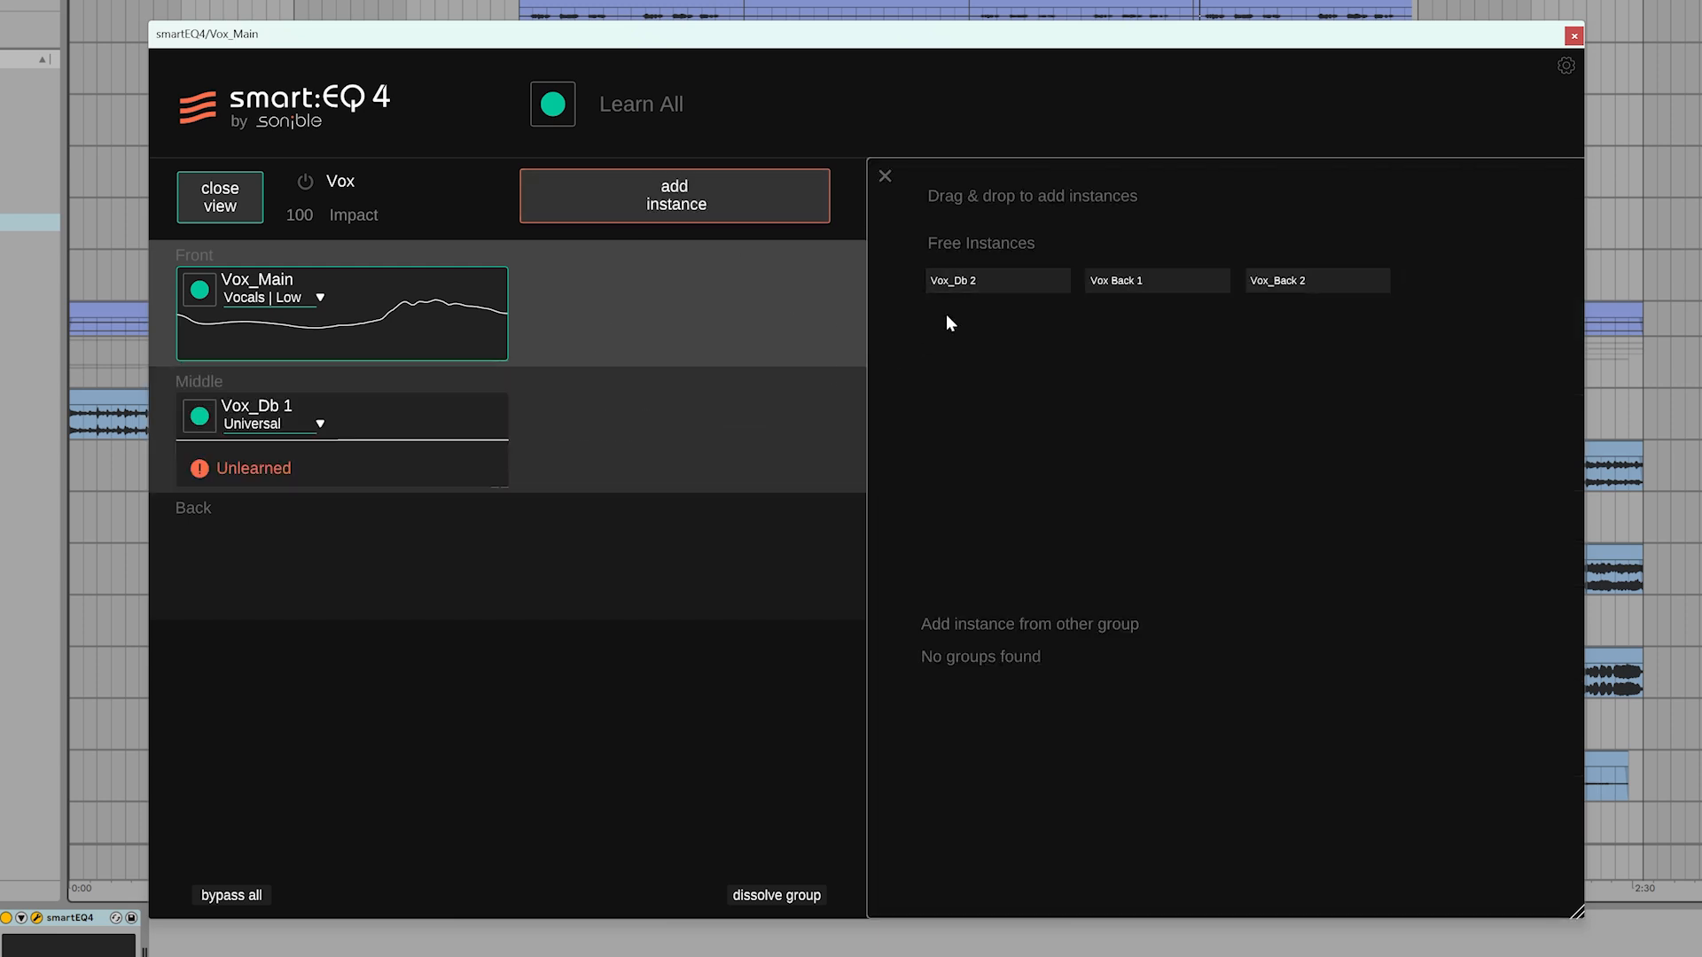
pyautogui.moveTo(1028, 282); pyautogui.dragTo(878, 389)
pyautogui.moveTo(882, 312); pyautogui.dragTo(799, 379)
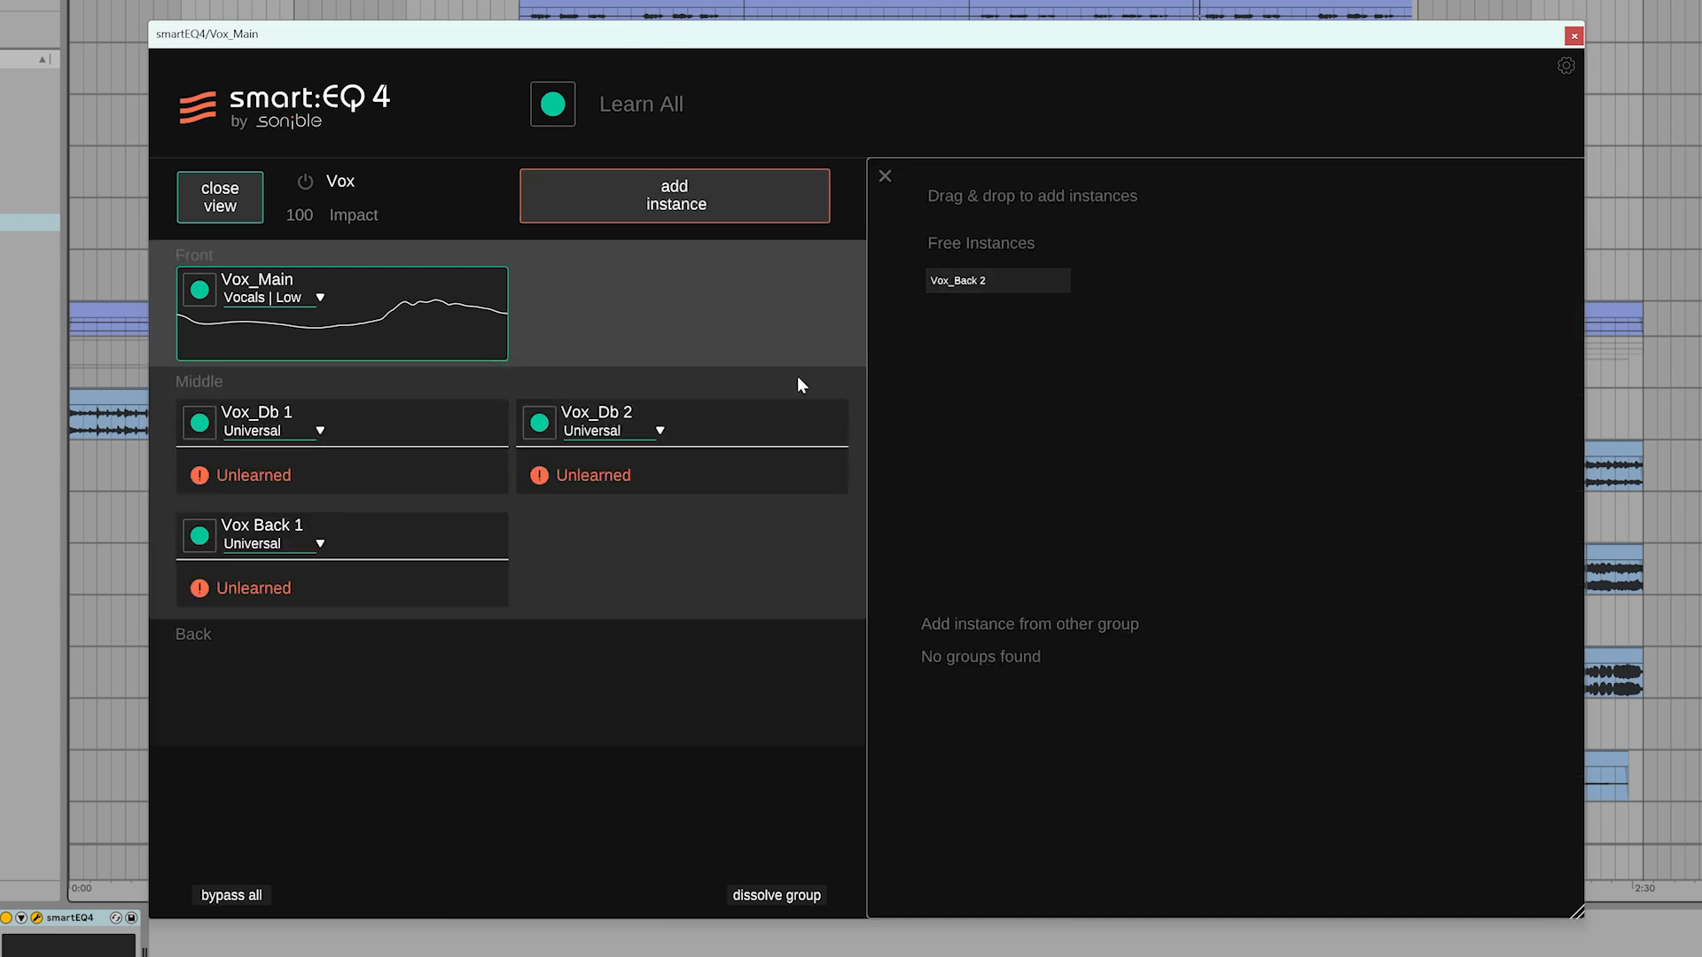
pyautogui.moveTo(657, 522); pyautogui.dragTo(661, 532)
# Set the profiles of the double and backing vocal instances in the group to Vocals | Low
pyautogui.click(280, 428)
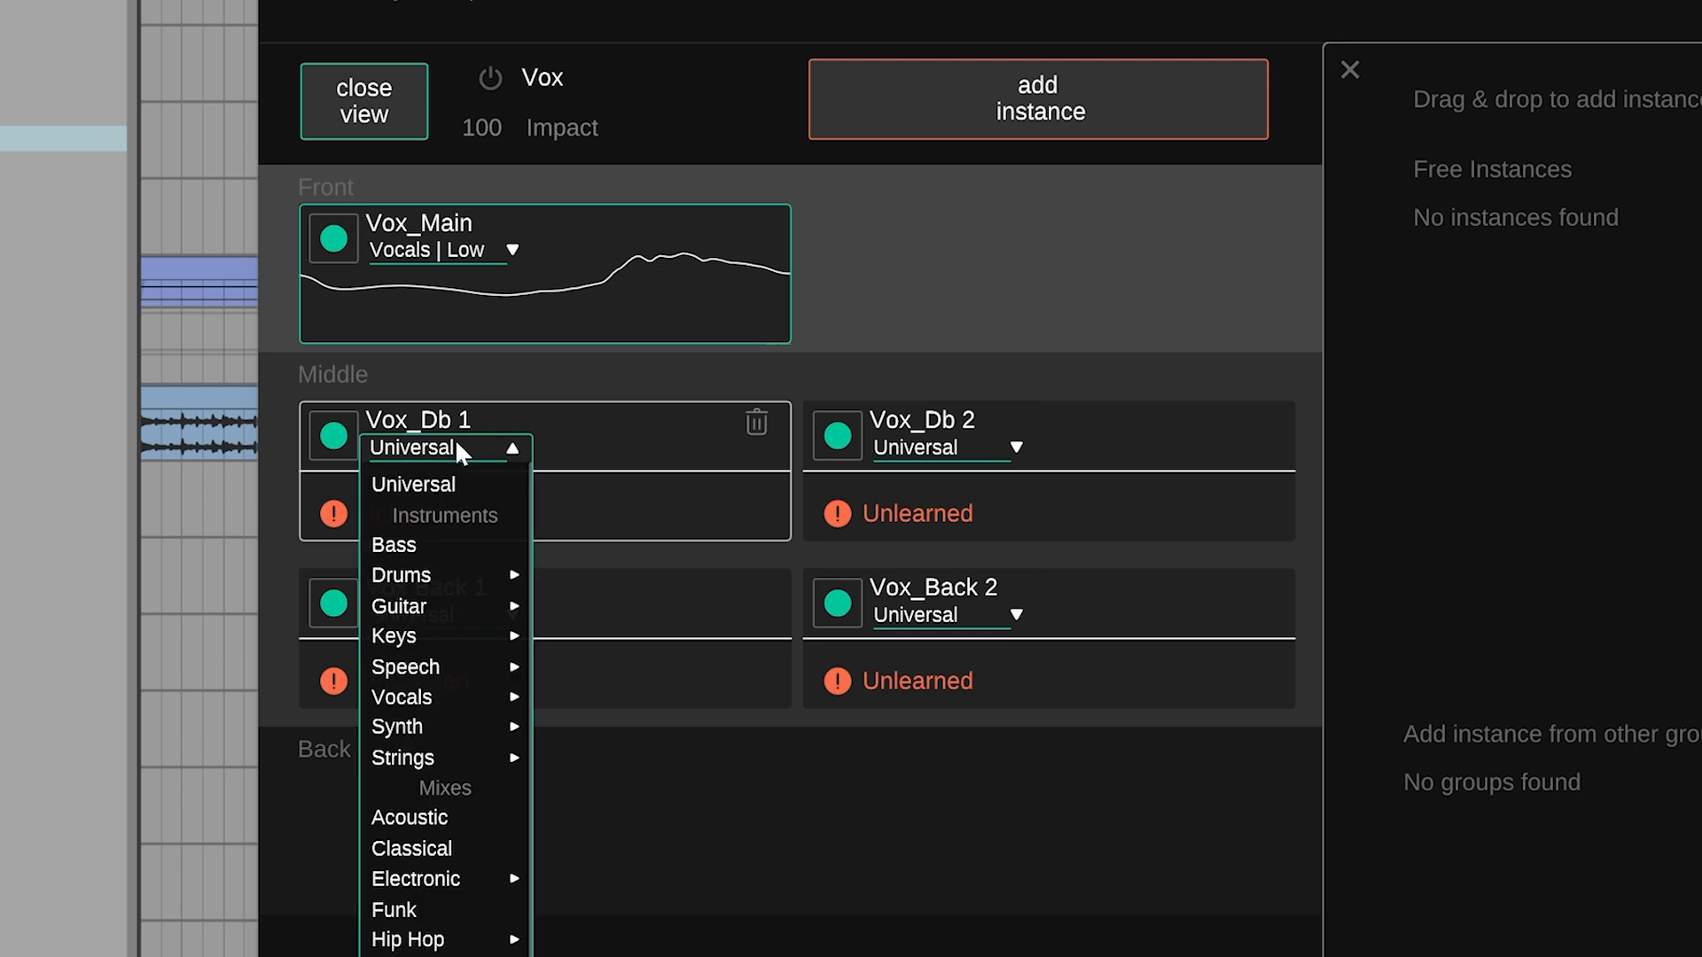
pyautogui.moveTo(280, 607)
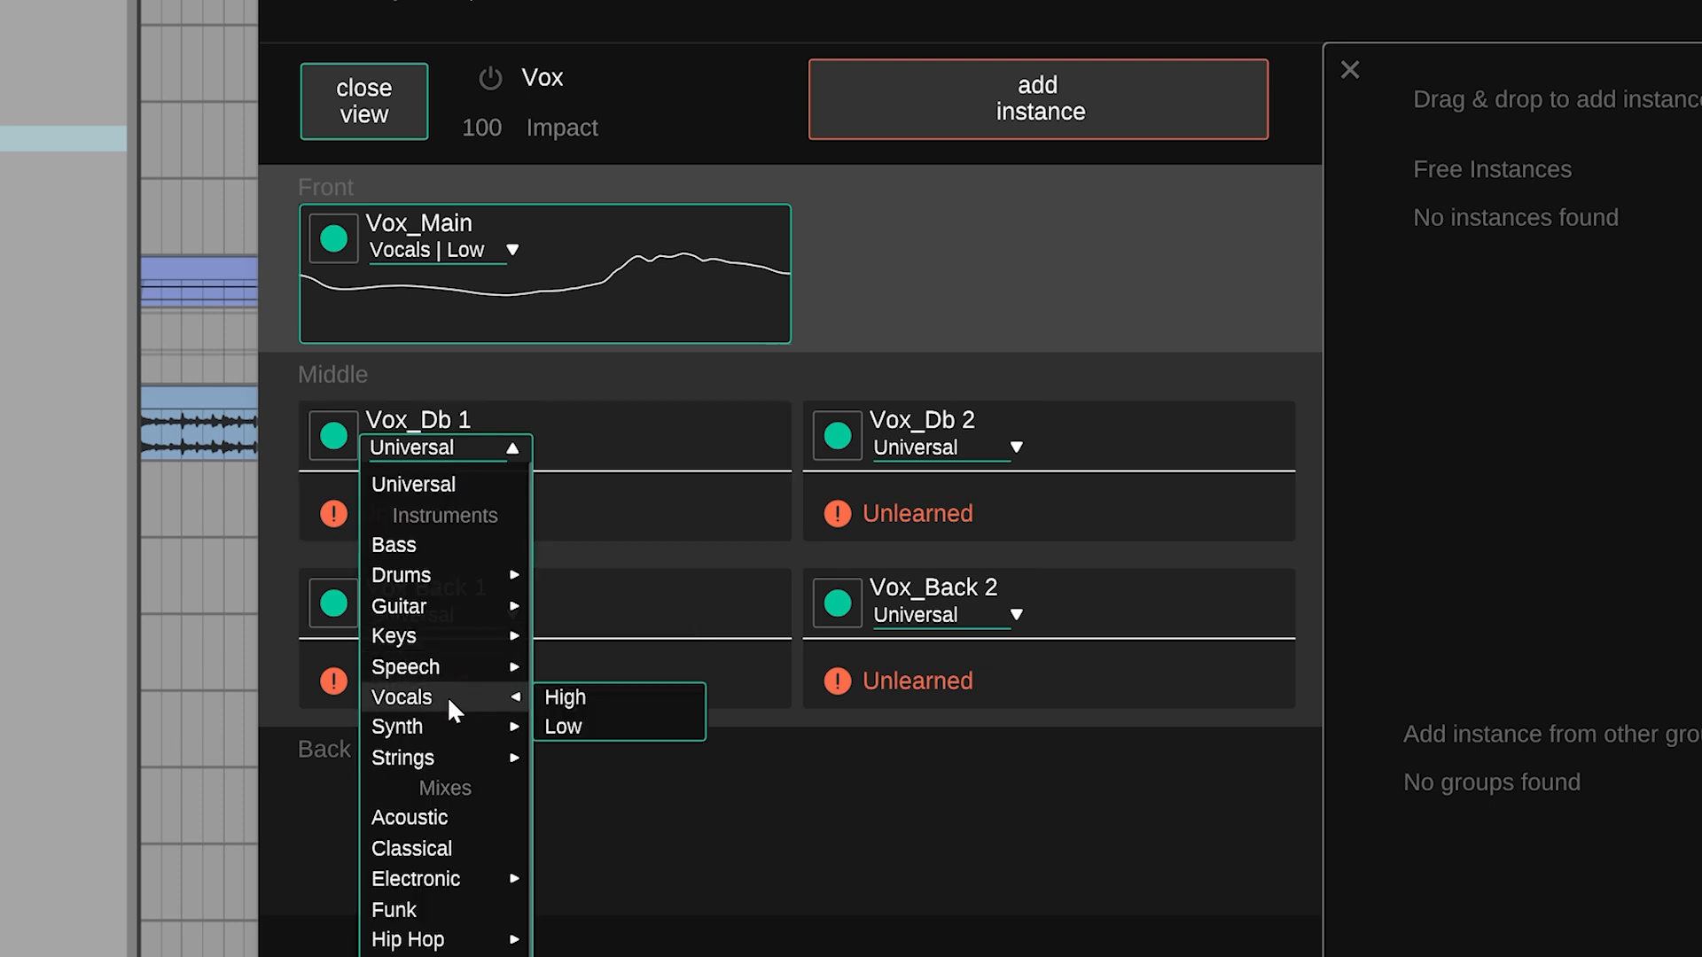
pyautogui.click(589, 722)
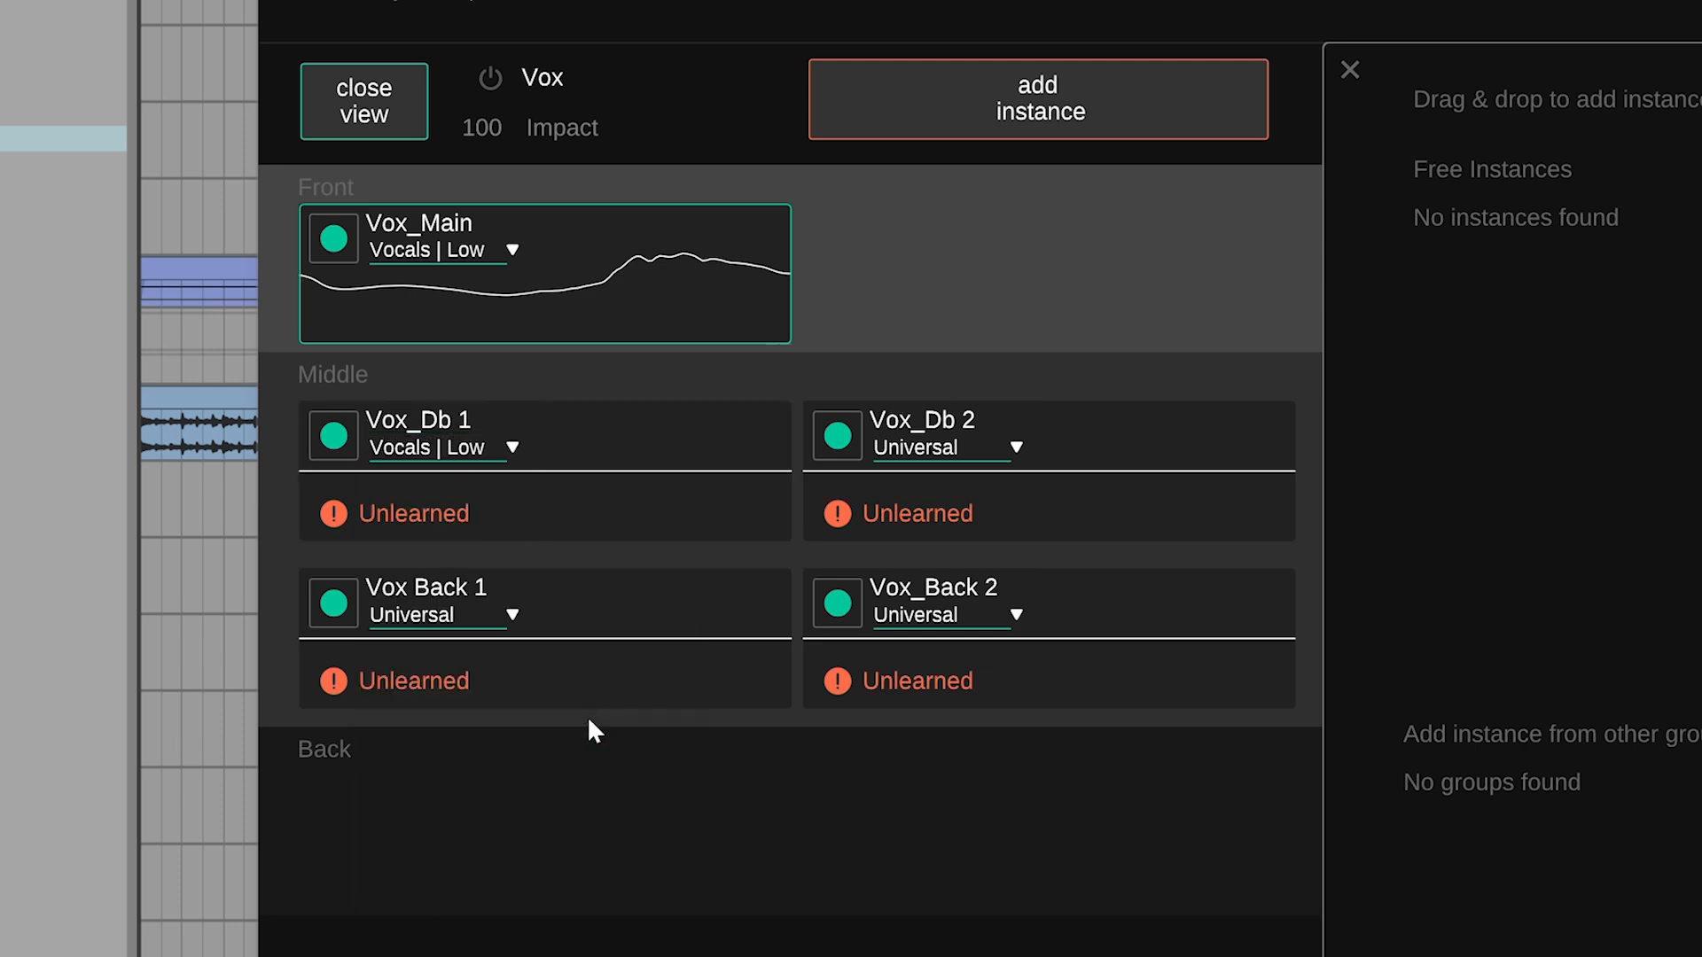
pyautogui.click(923, 452)
pyautogui.moveTo(935, 669)
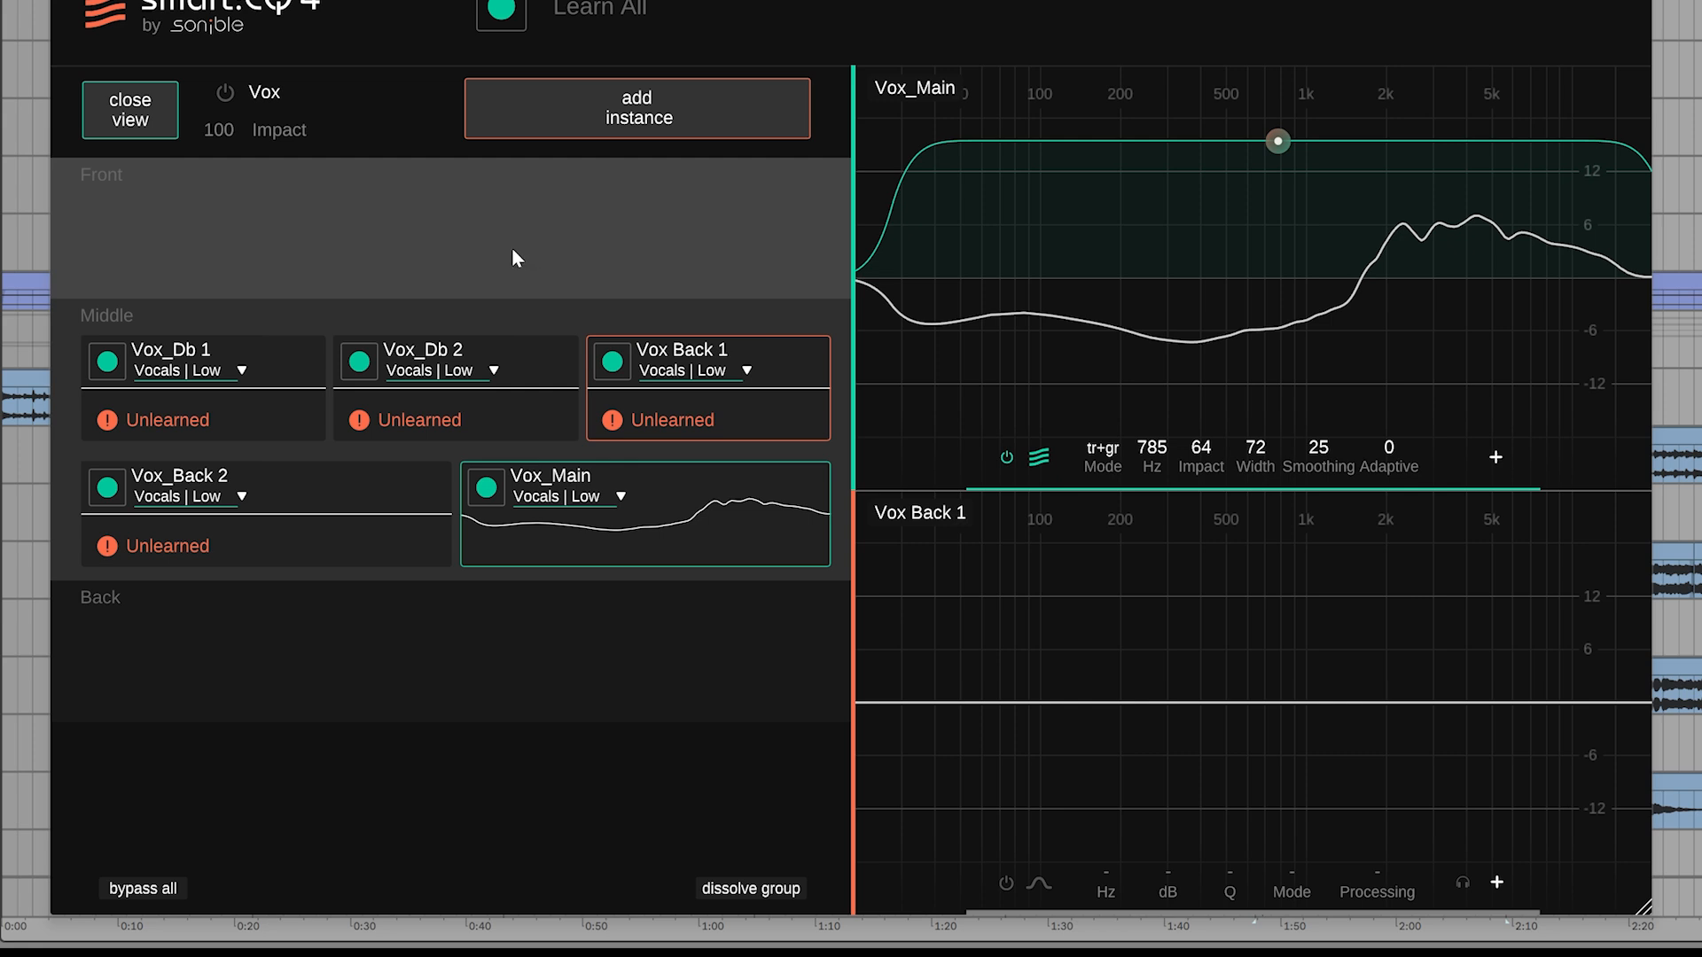
# Place Vox_Main in the group's Front layer and move the backing vocals Vox Back 1 and Vox_Back 2 to the Back layer
pyautogui.moveTo(711, 468); pyautogui.dragTo(416, 232)
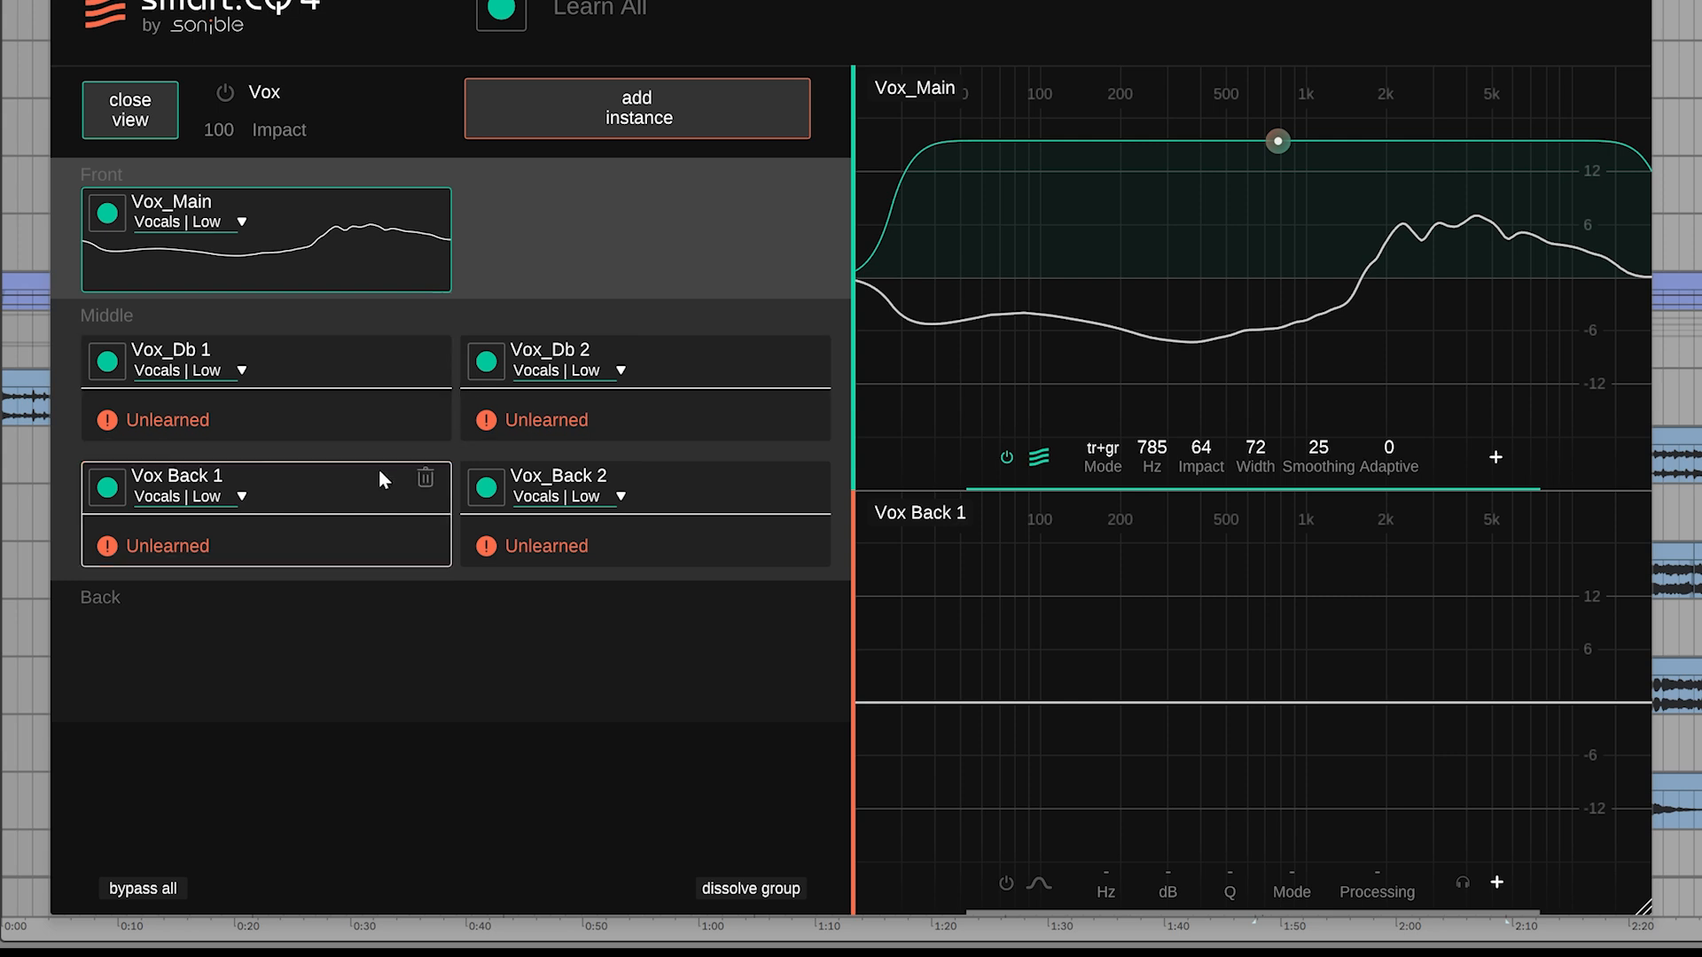
pyautogui.moveTo(354, 639); pyautogui.dragTo(354, 631)
pyautogui.moveTo(368, 482); pyautogui.dragTo(571, 638)
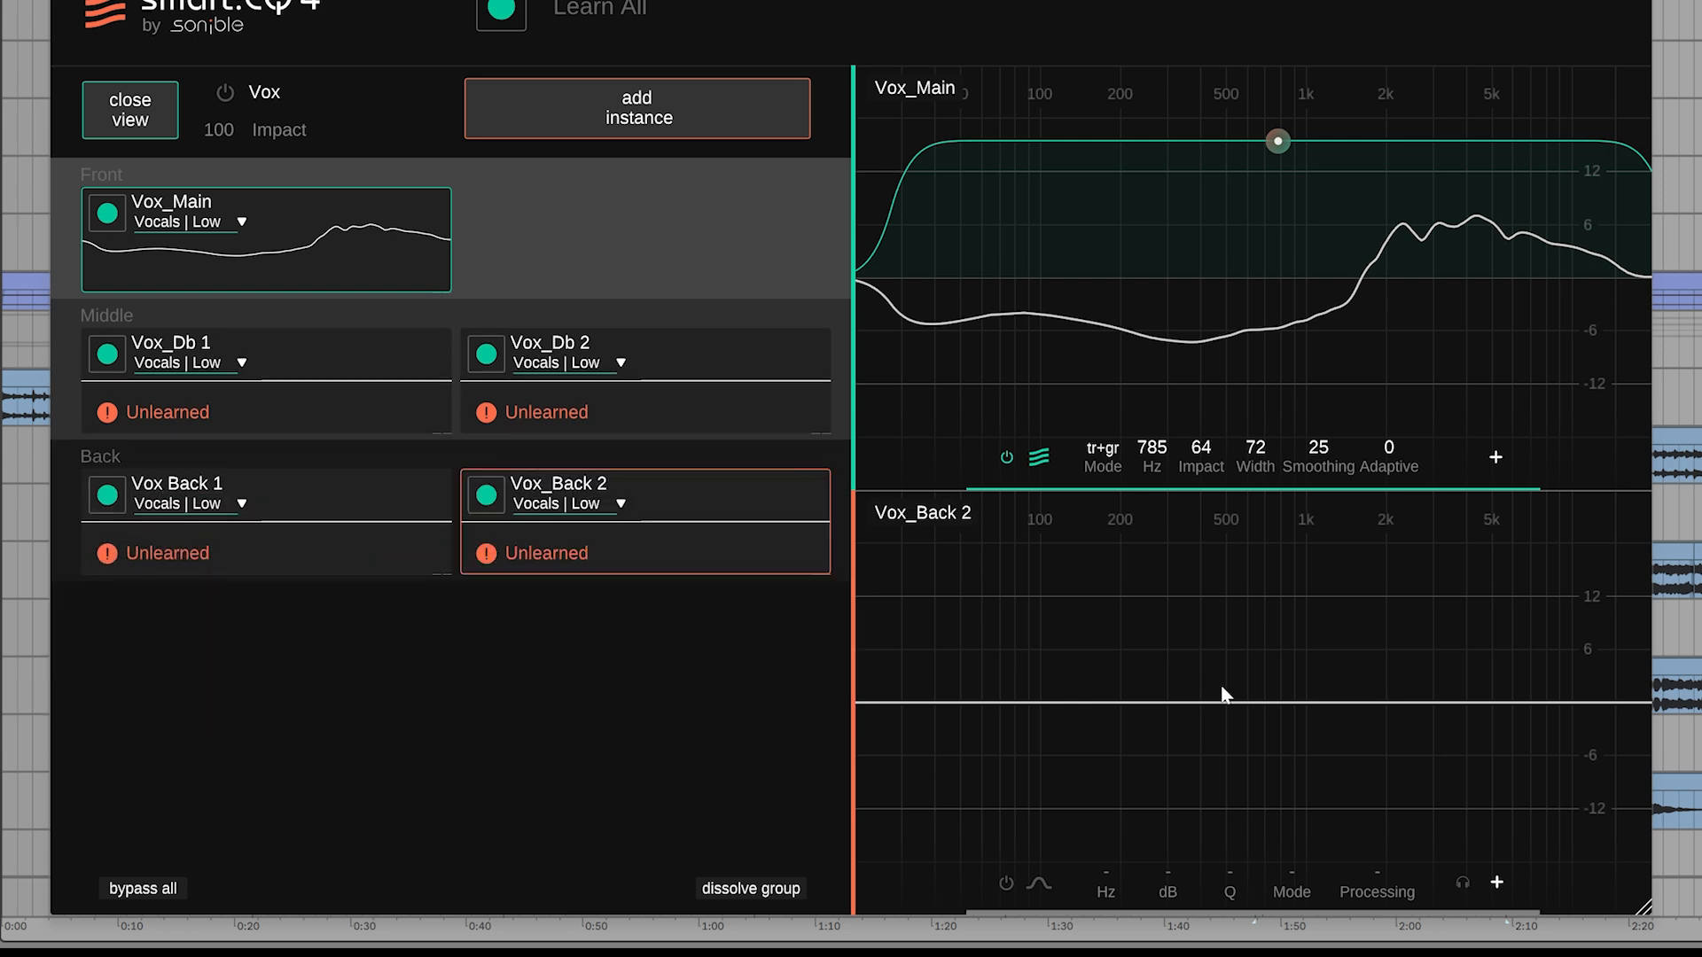
# Try a bell boost of 6.6 dB at 687 Hz on Vox_Back 2 and one of 3.1 dB at 149 Hz on Vox Back 1
pyautogui.moveTo(1222, 688); pyautogui.dragTo(1265, 646)
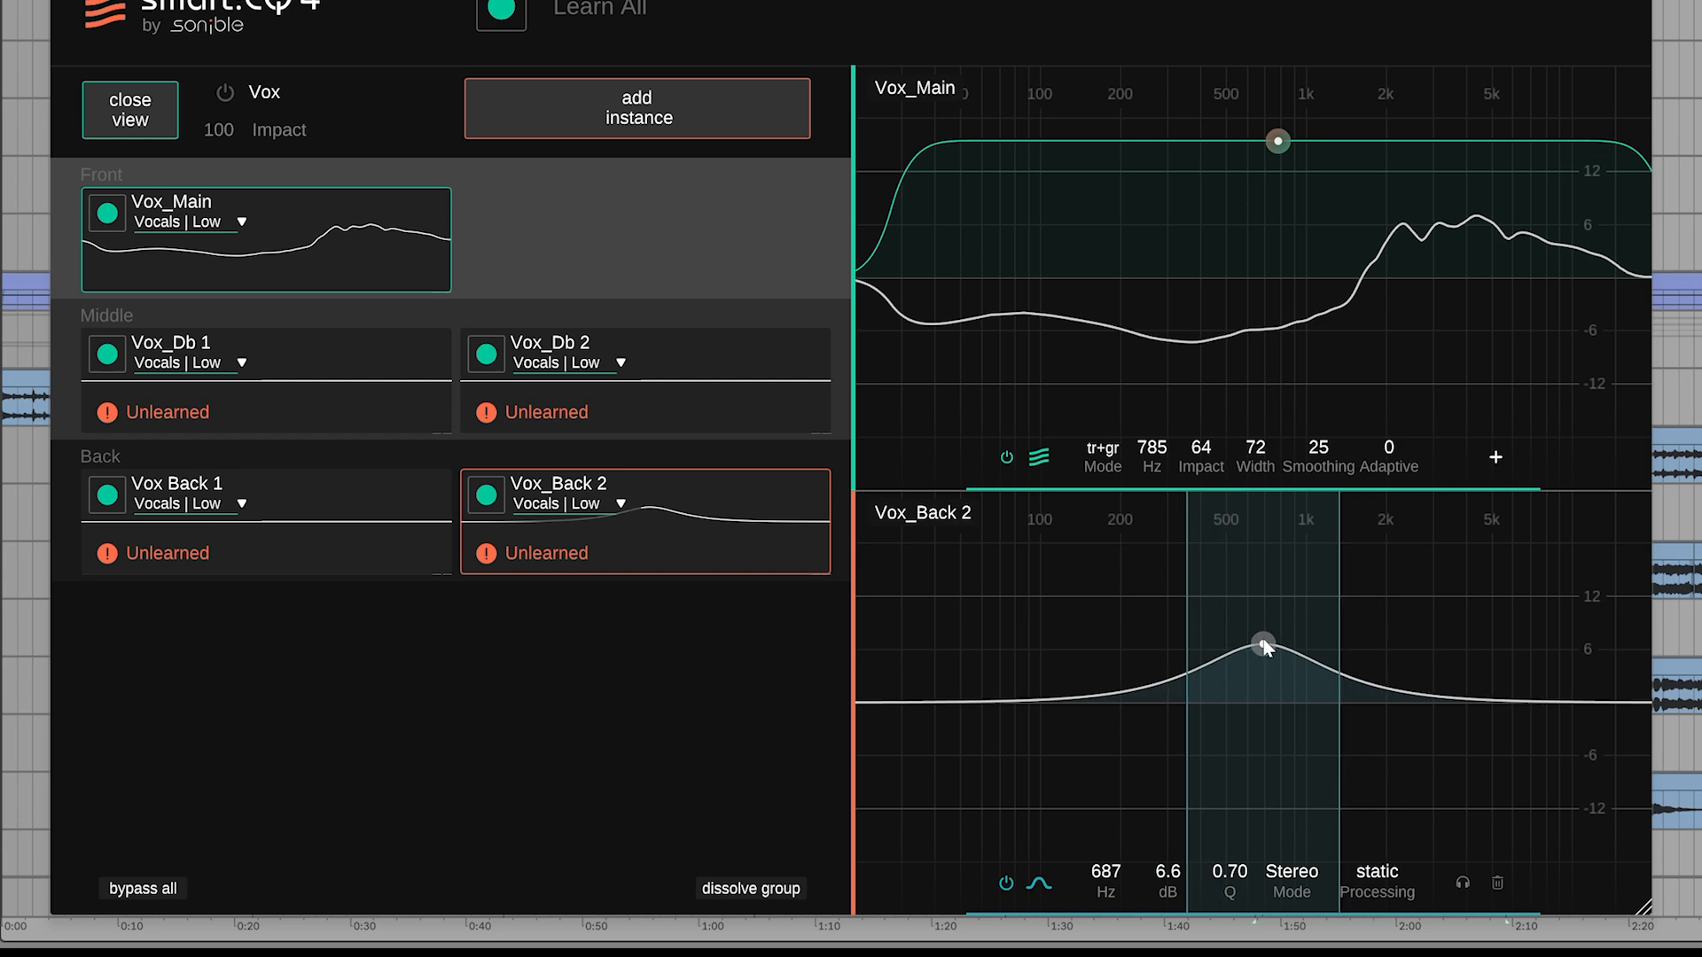
pyautogui.doubleClick(1264, 646)
pyautogui.moveTo(1059, 682); pyautogui.dragTo(1085, 676)
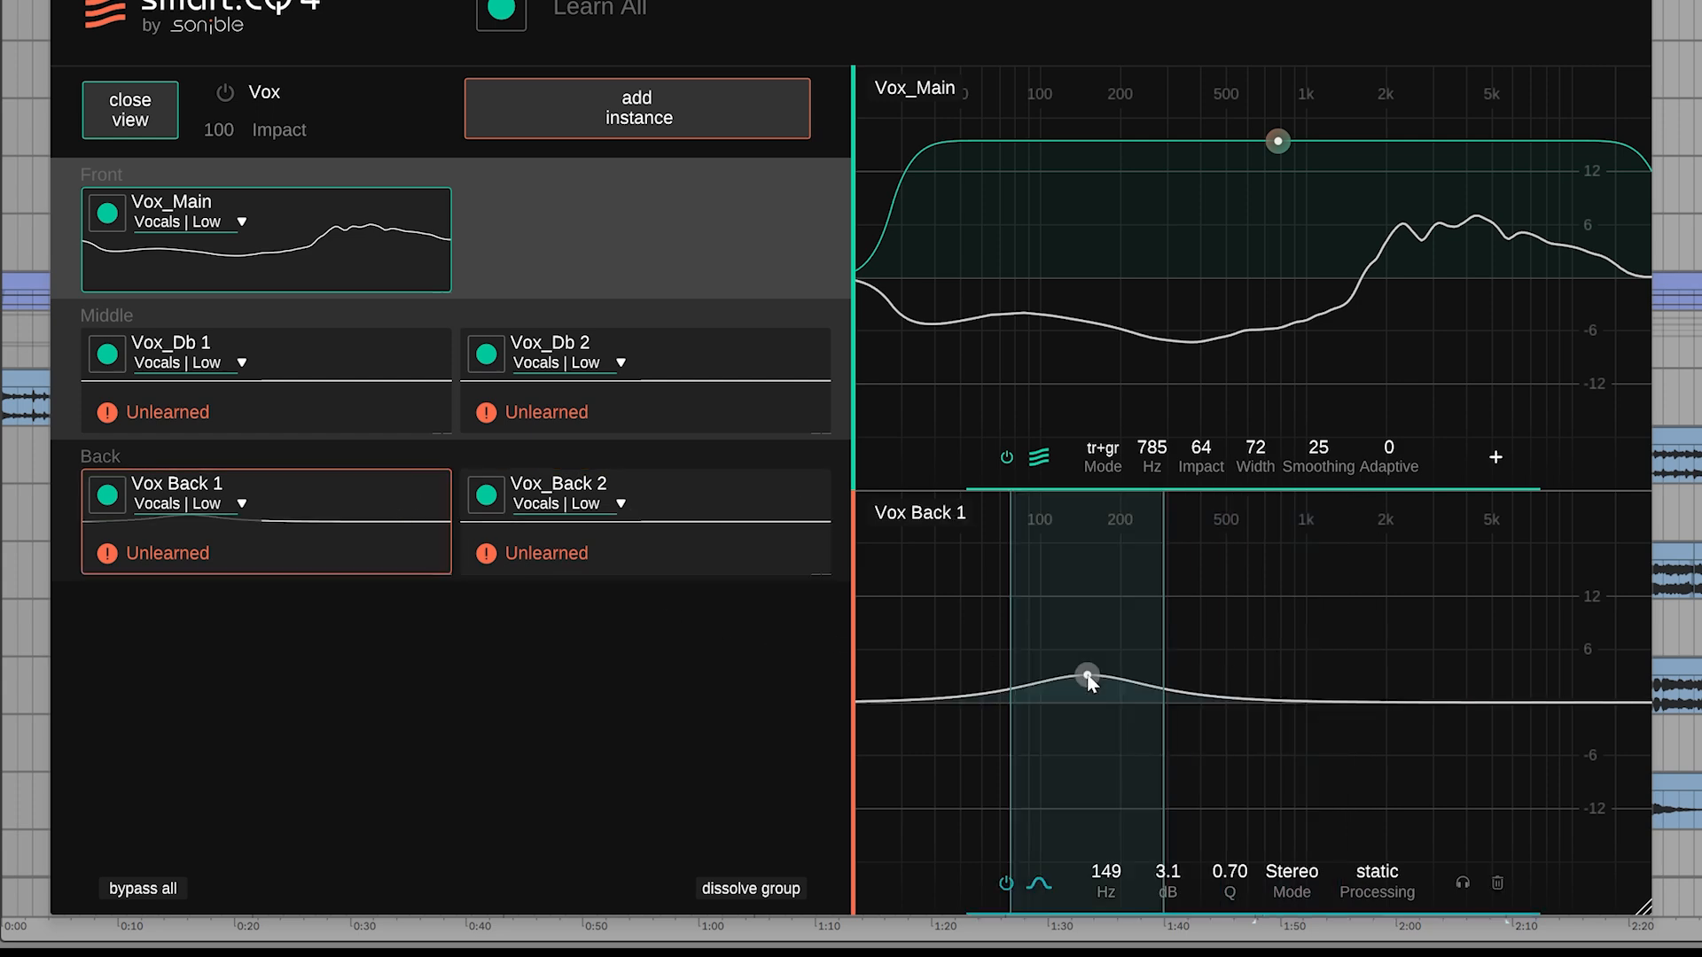
# Learn all instances in the Vox group and raise the group's overall Impact
pyautogui.click(639, 216)
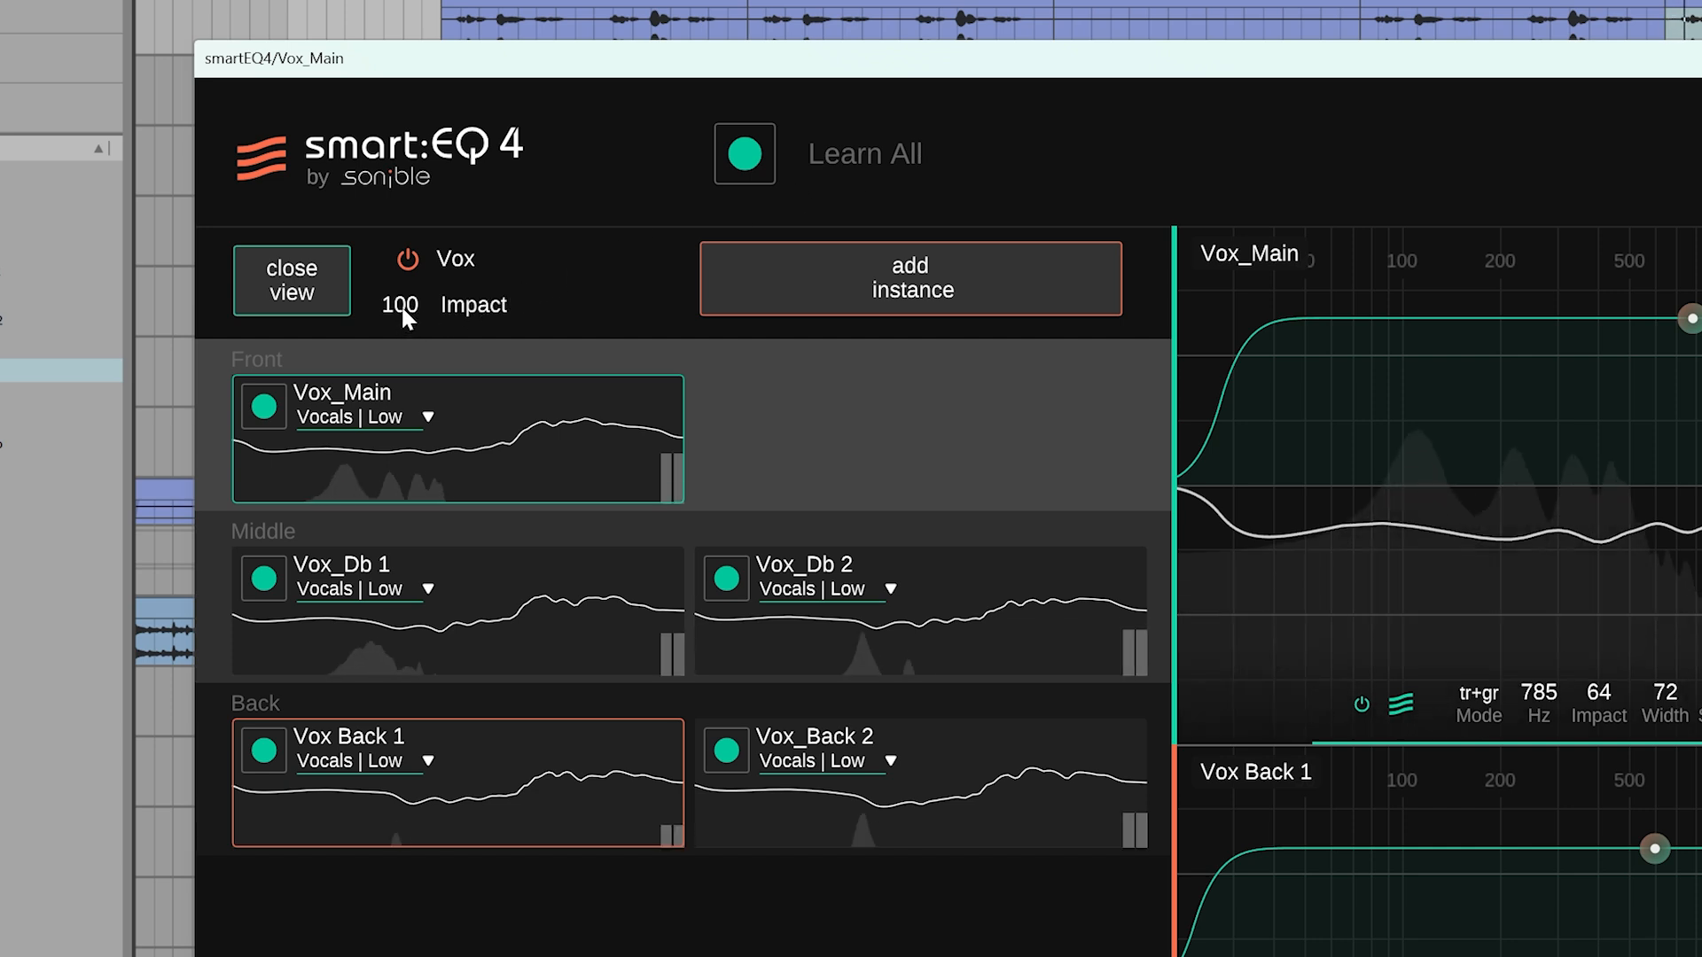
pyautogui.moveTo(400, 305); pyautogui.dragTo(407, 167)
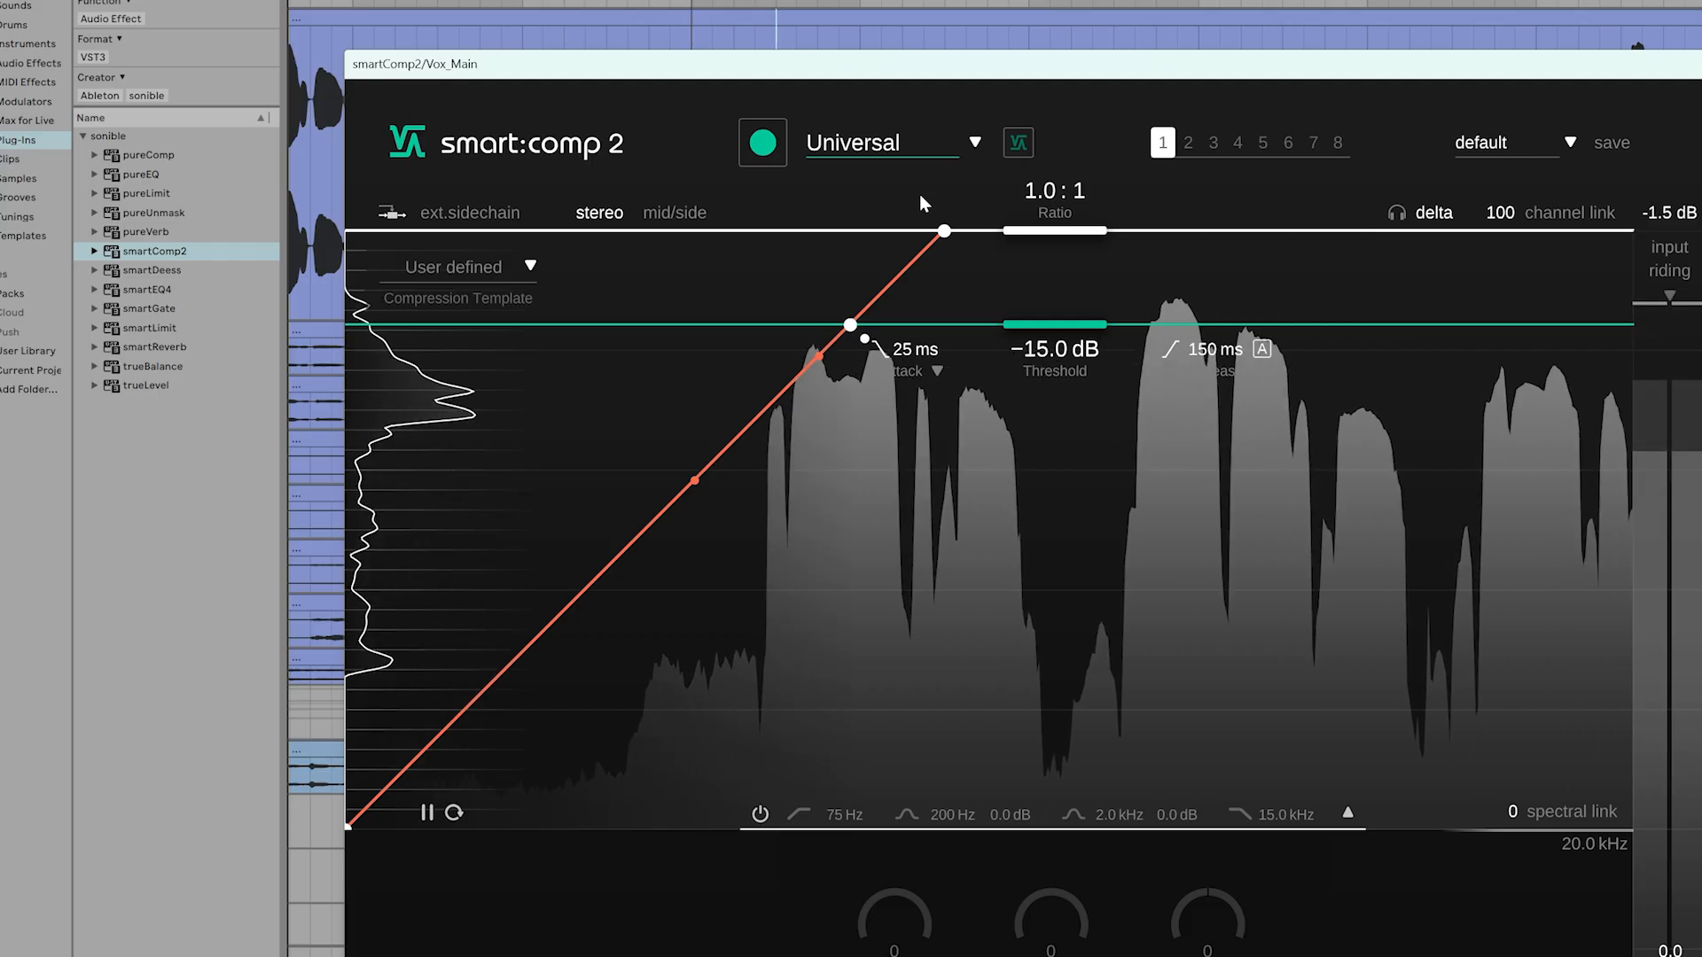
# Set the smart:comp 2 profile on Vox_Main to Vocals | Low and start learning the vocal
pyautogui.click(883, 144)
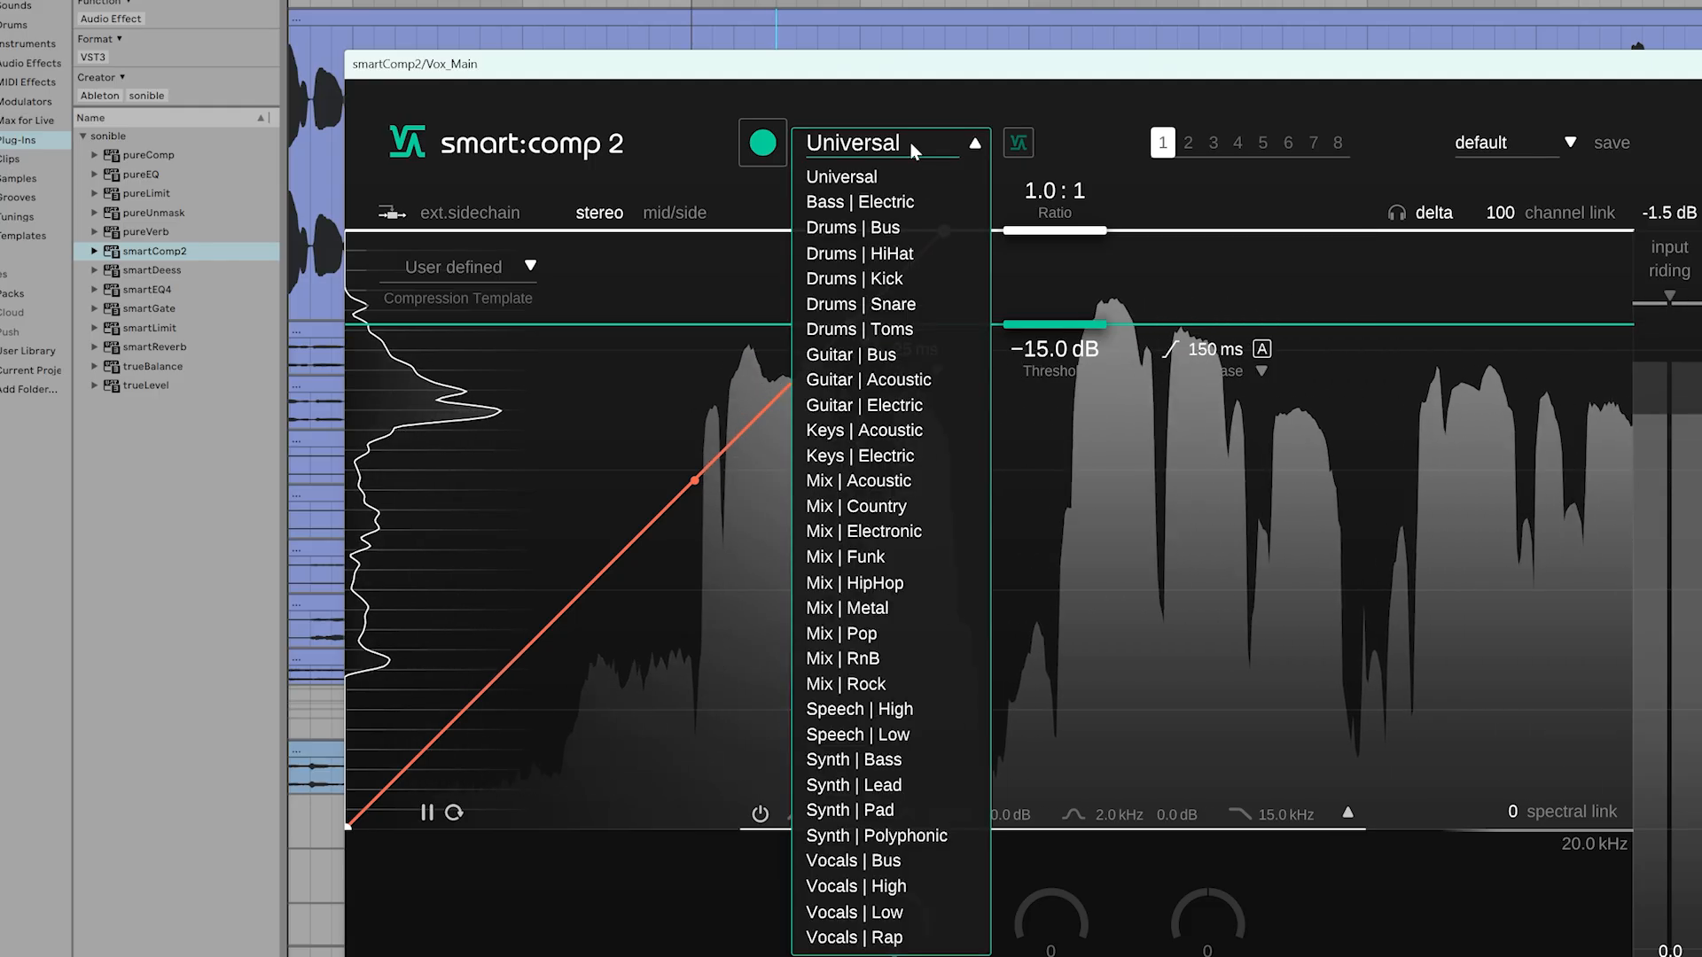
pyautogui.click(854, 912)
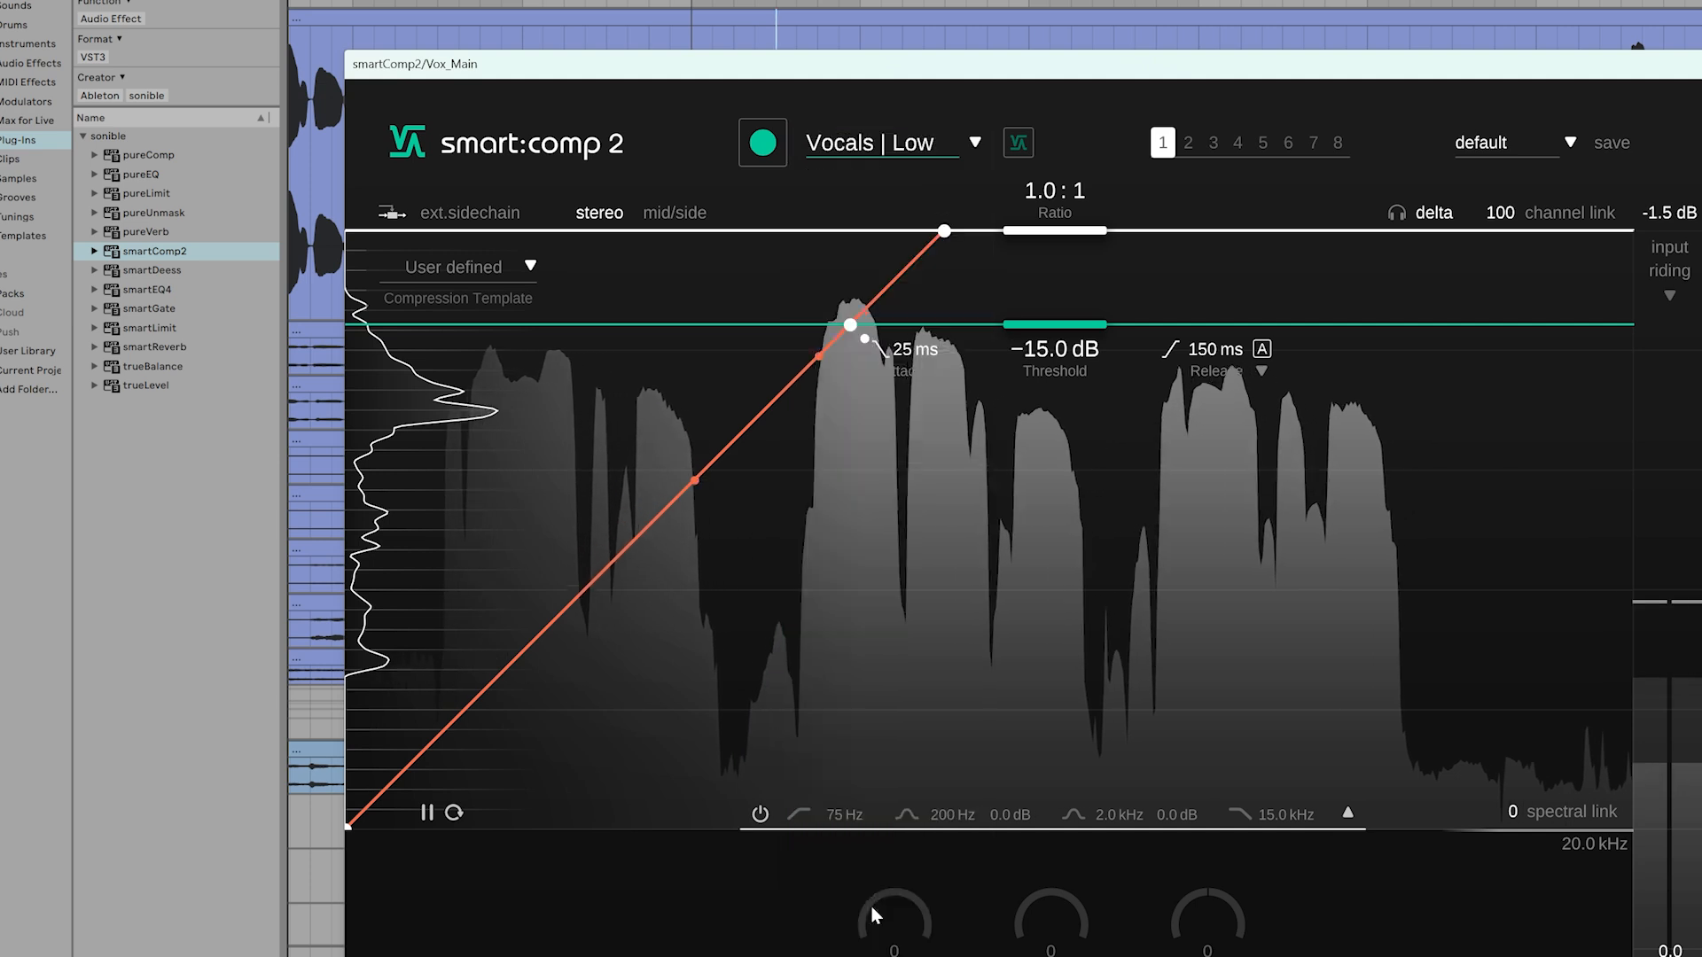
pyautogui.click(761, 156)
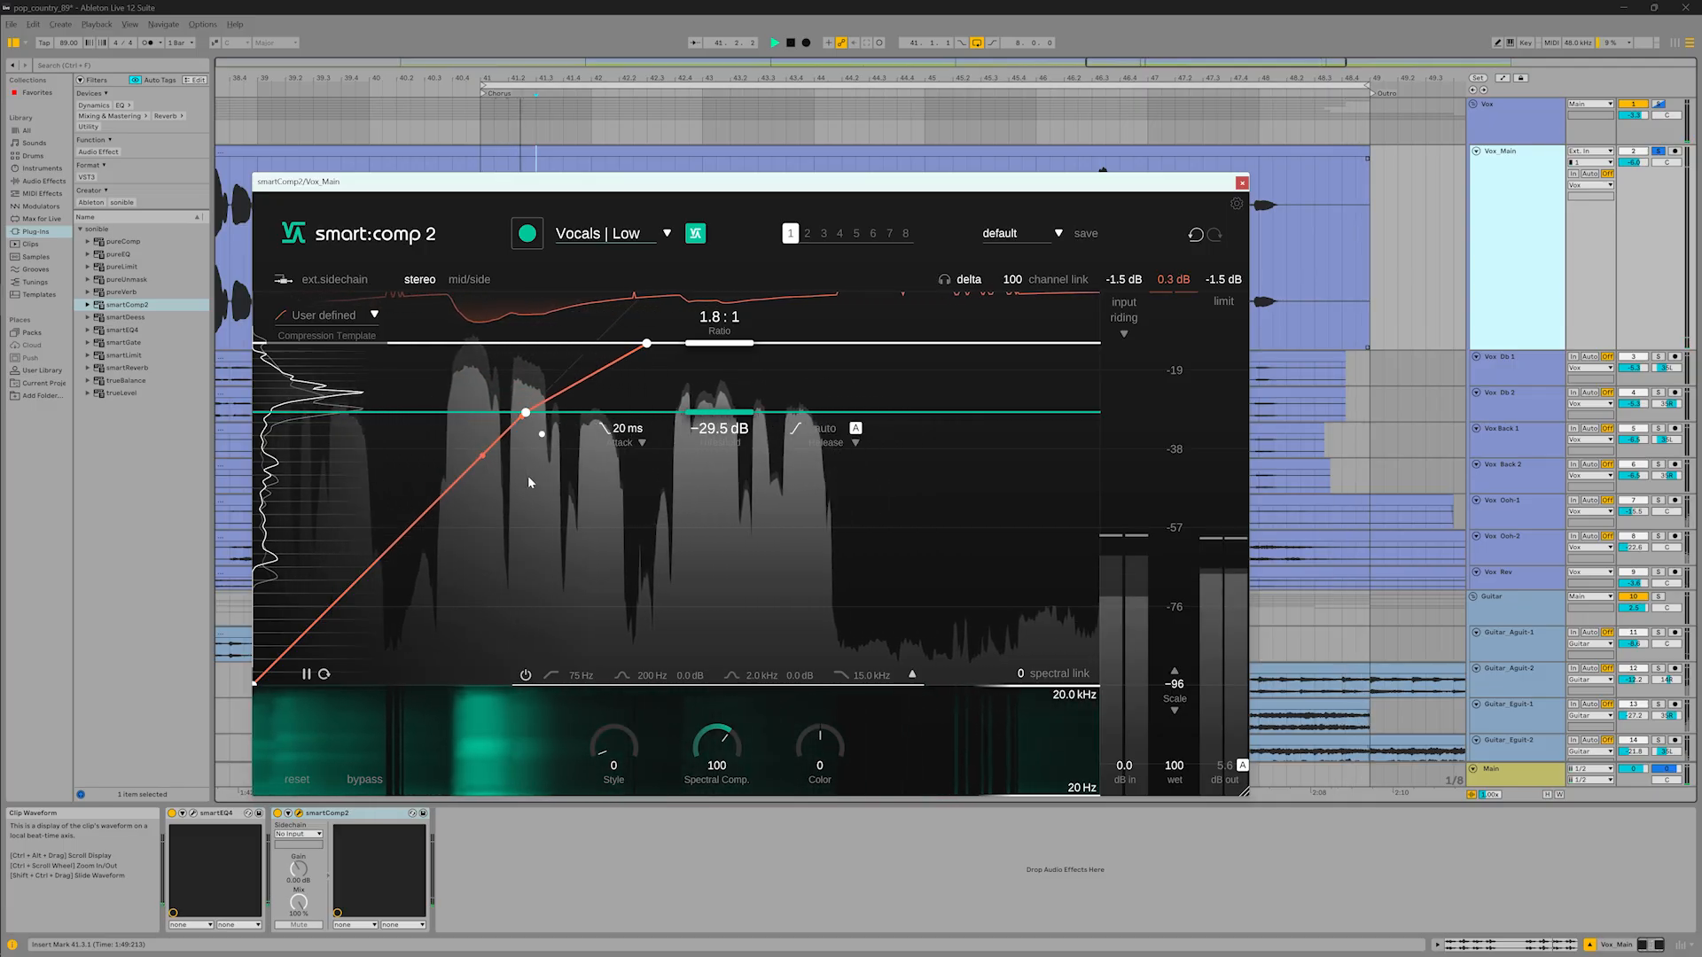
# Raise the vocal compressor's ratio to 3.9 : 1 and enable input riding
pyautogui.moveTo(719, 344); pyautogui.dragTo(700, 386)
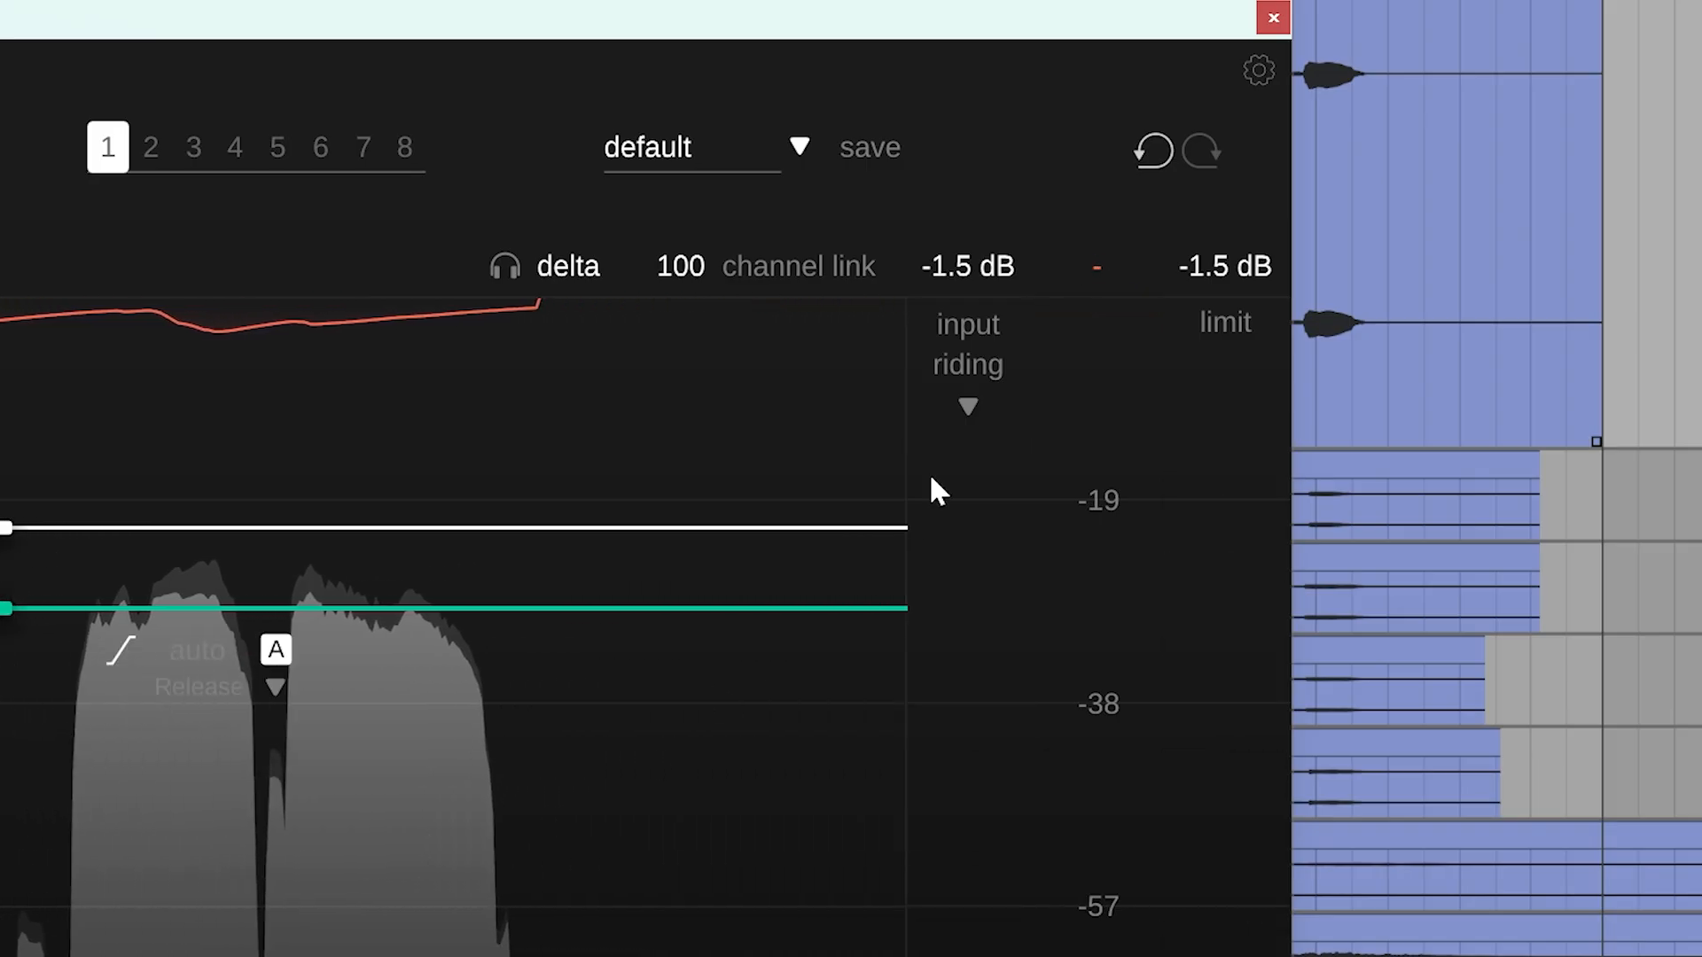
pyautogui.click(958, 407)
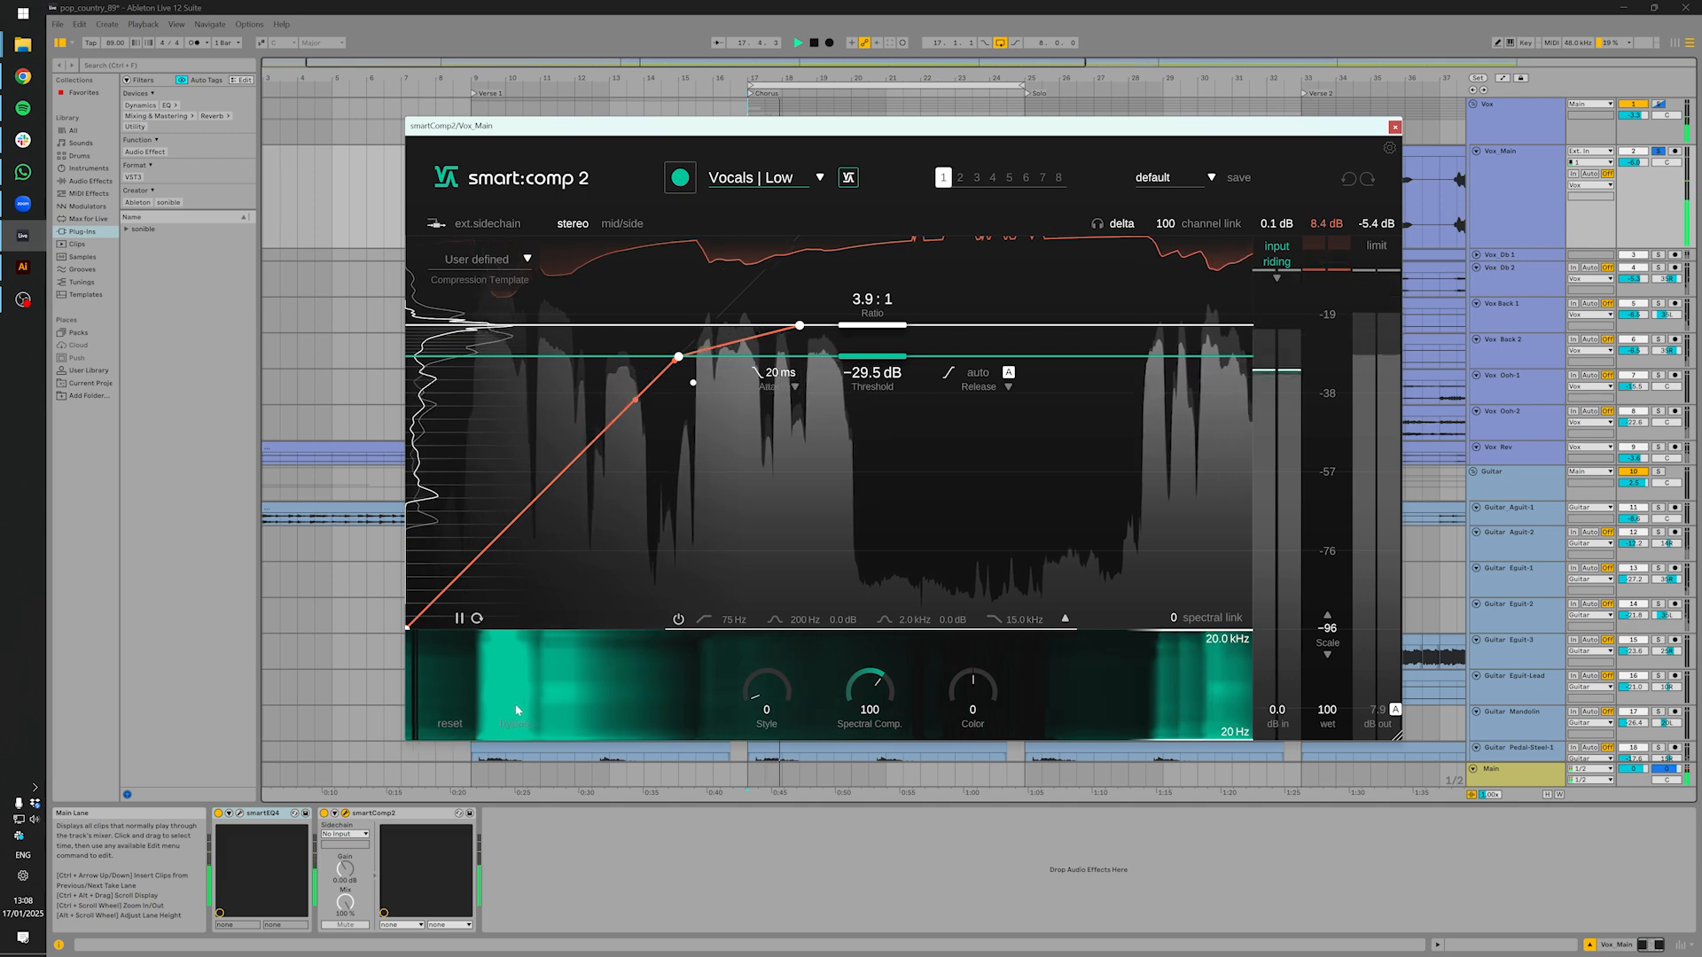
# Bypass the vocal compressor to compare the sound, and re-enable it
pyautogui.click(517, 723)
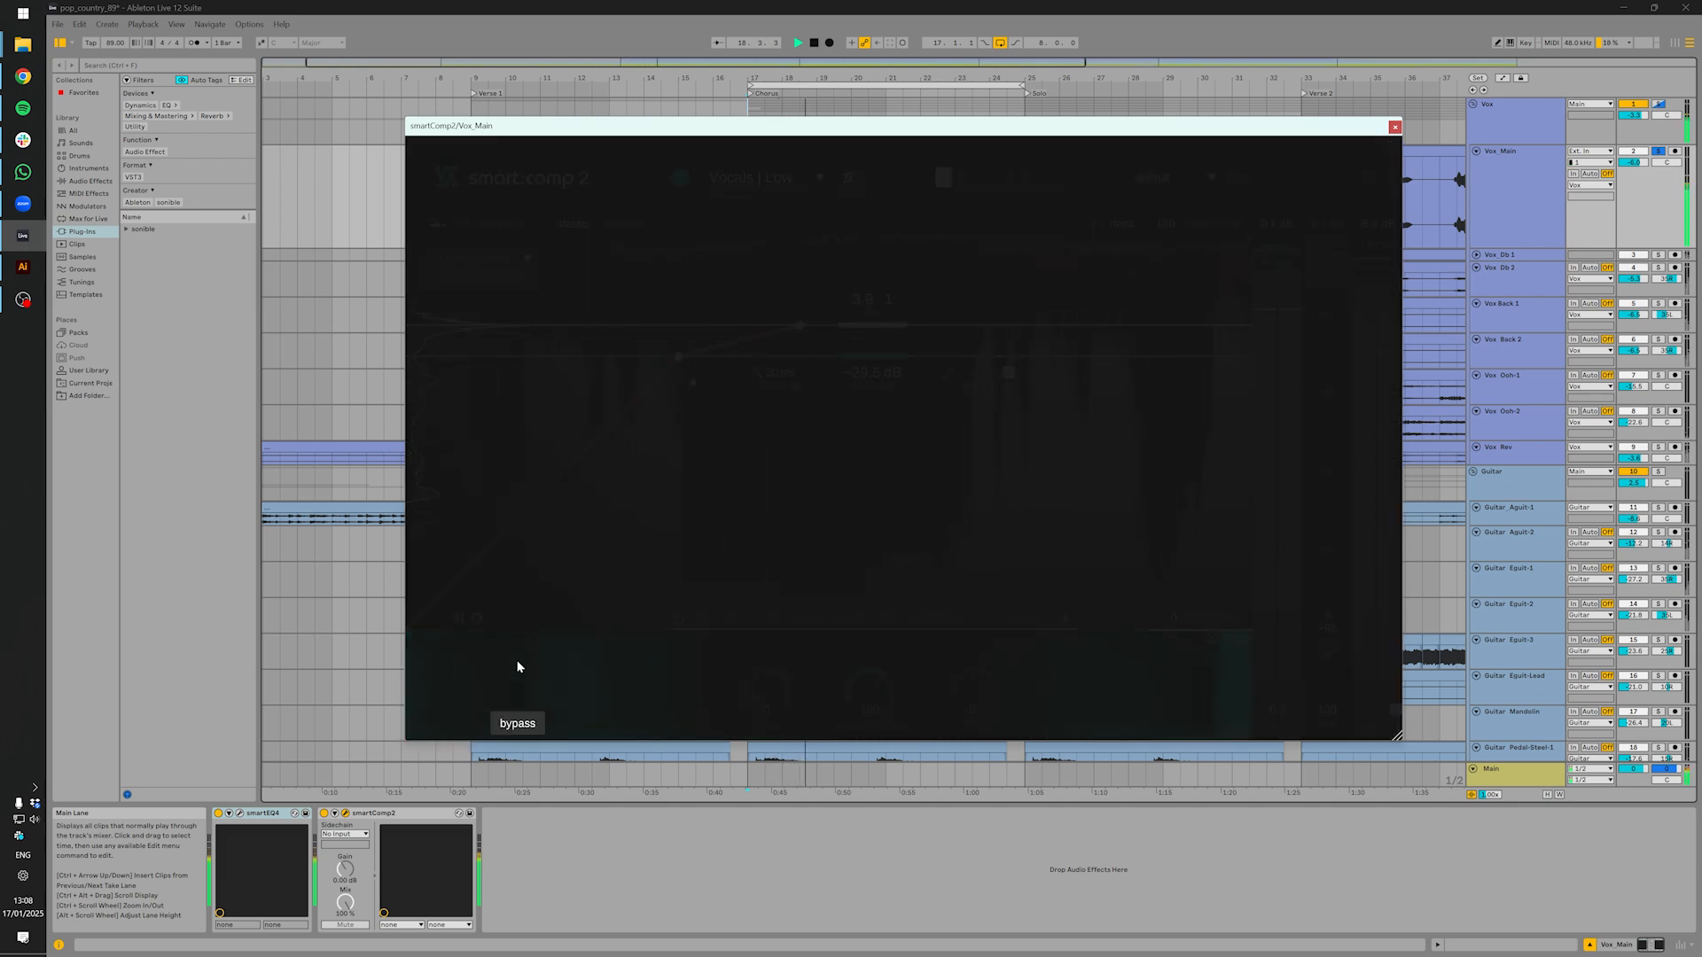
pyautogui.click(517, 723)
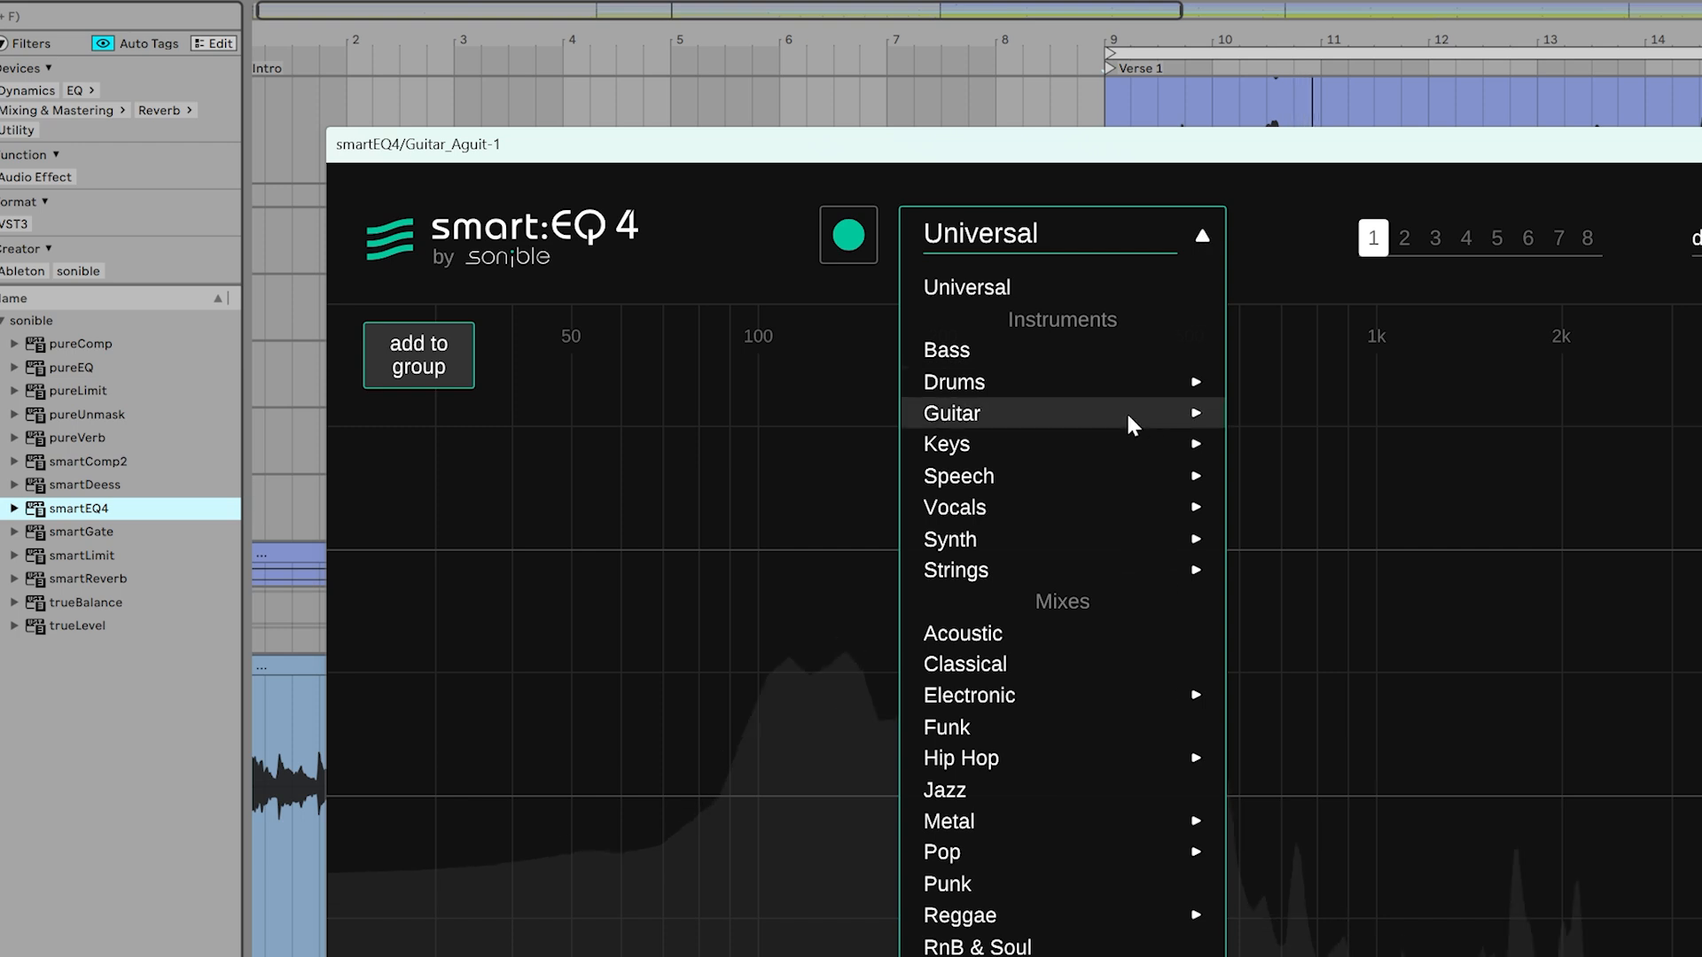
# Set the Guitar_Aguit-1 equalizer's profile to Guitar | Acoustic and start learning the guitar signal
pyautogui.moveTo(1188, 413)
pyautogui.click(1267, 411)
pyautogui.click(852, 238)
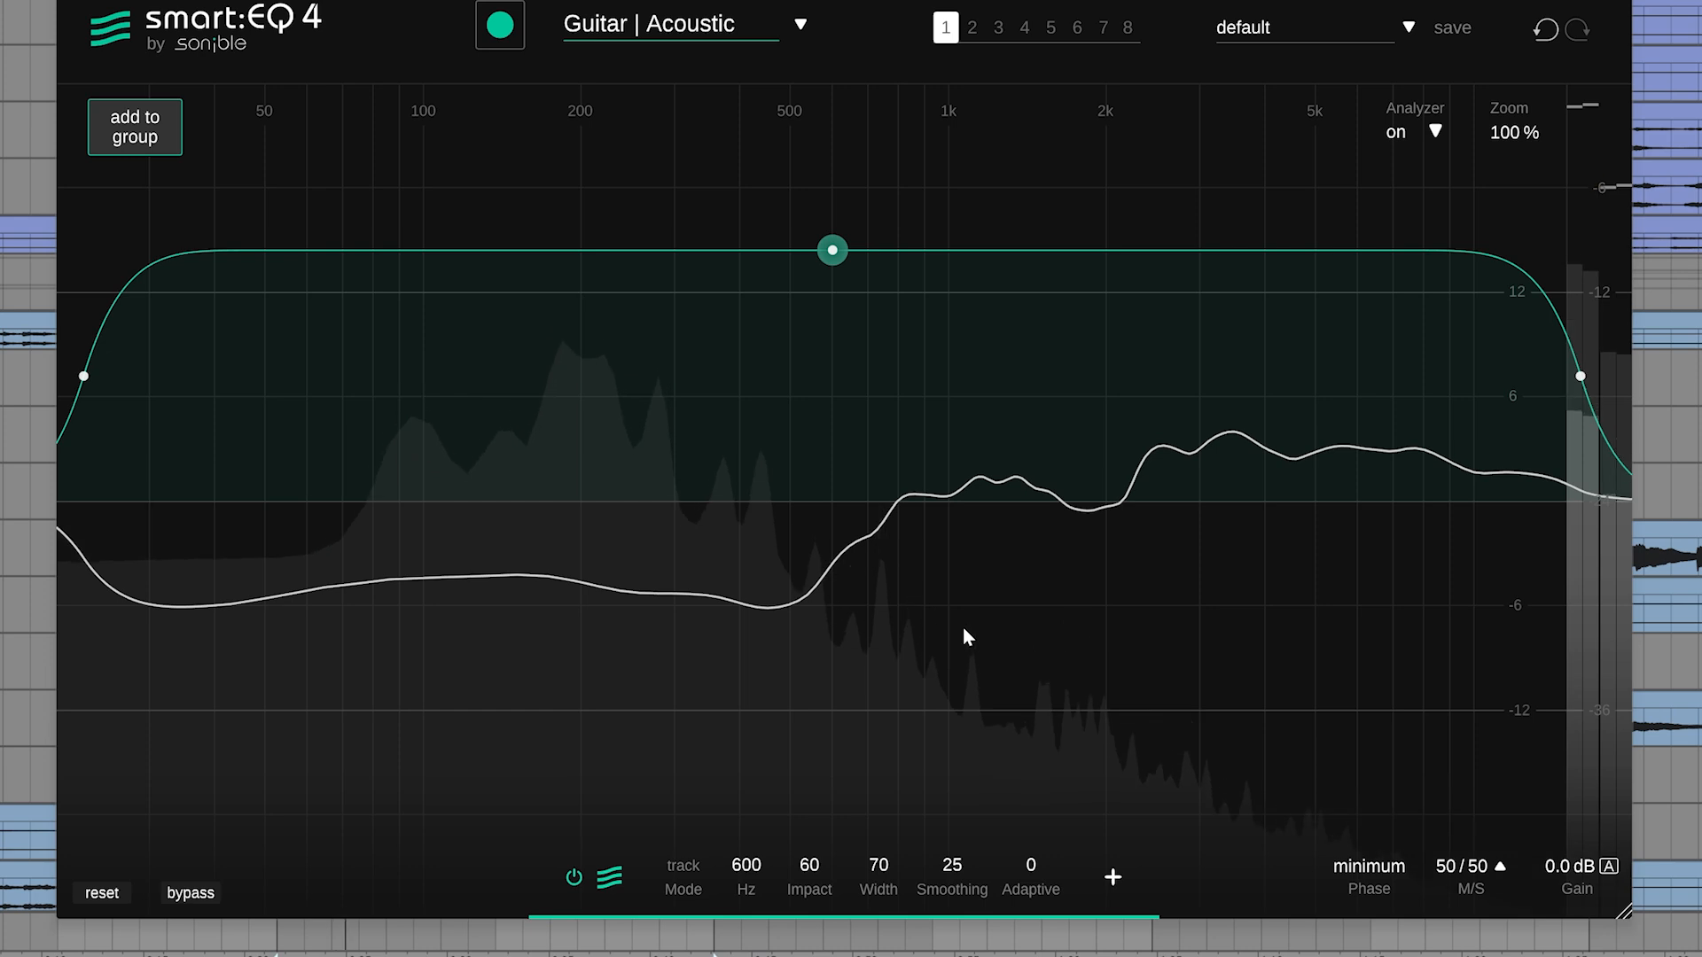
# Add a high-shelf band at 2.5 kHz with 4.0 dB of gain to the acoustic guitar's equalizer
pyautogui.doubleClick(1162, 433)
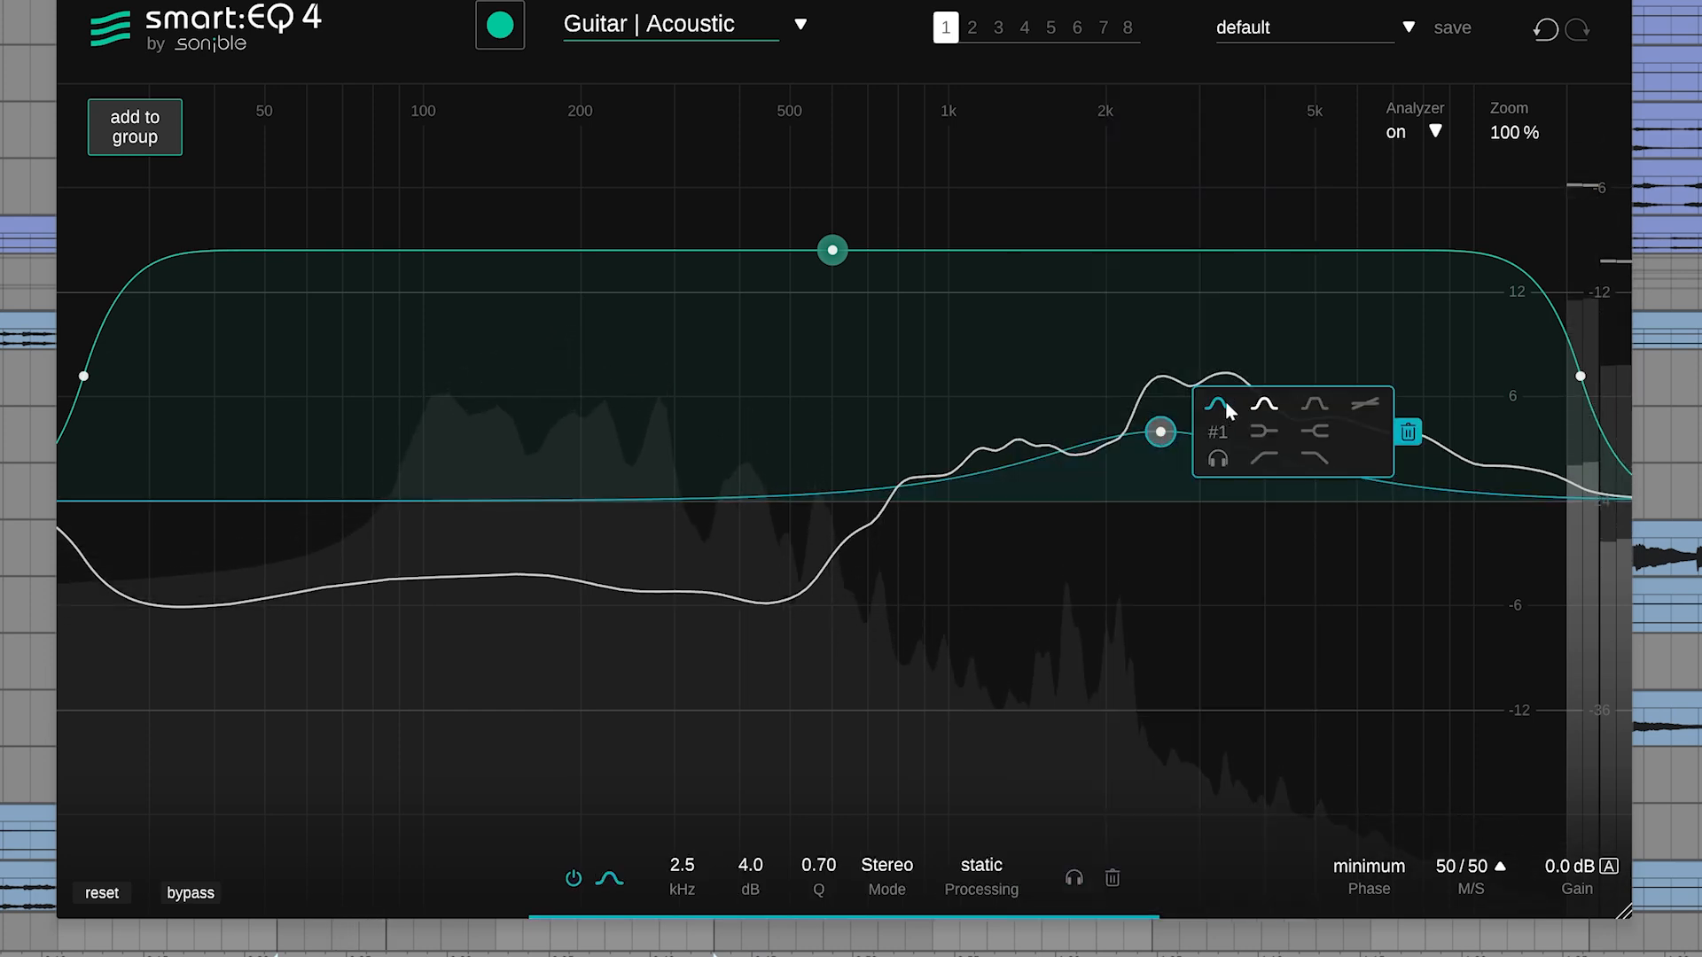
pyautogui.click(1321, 433)
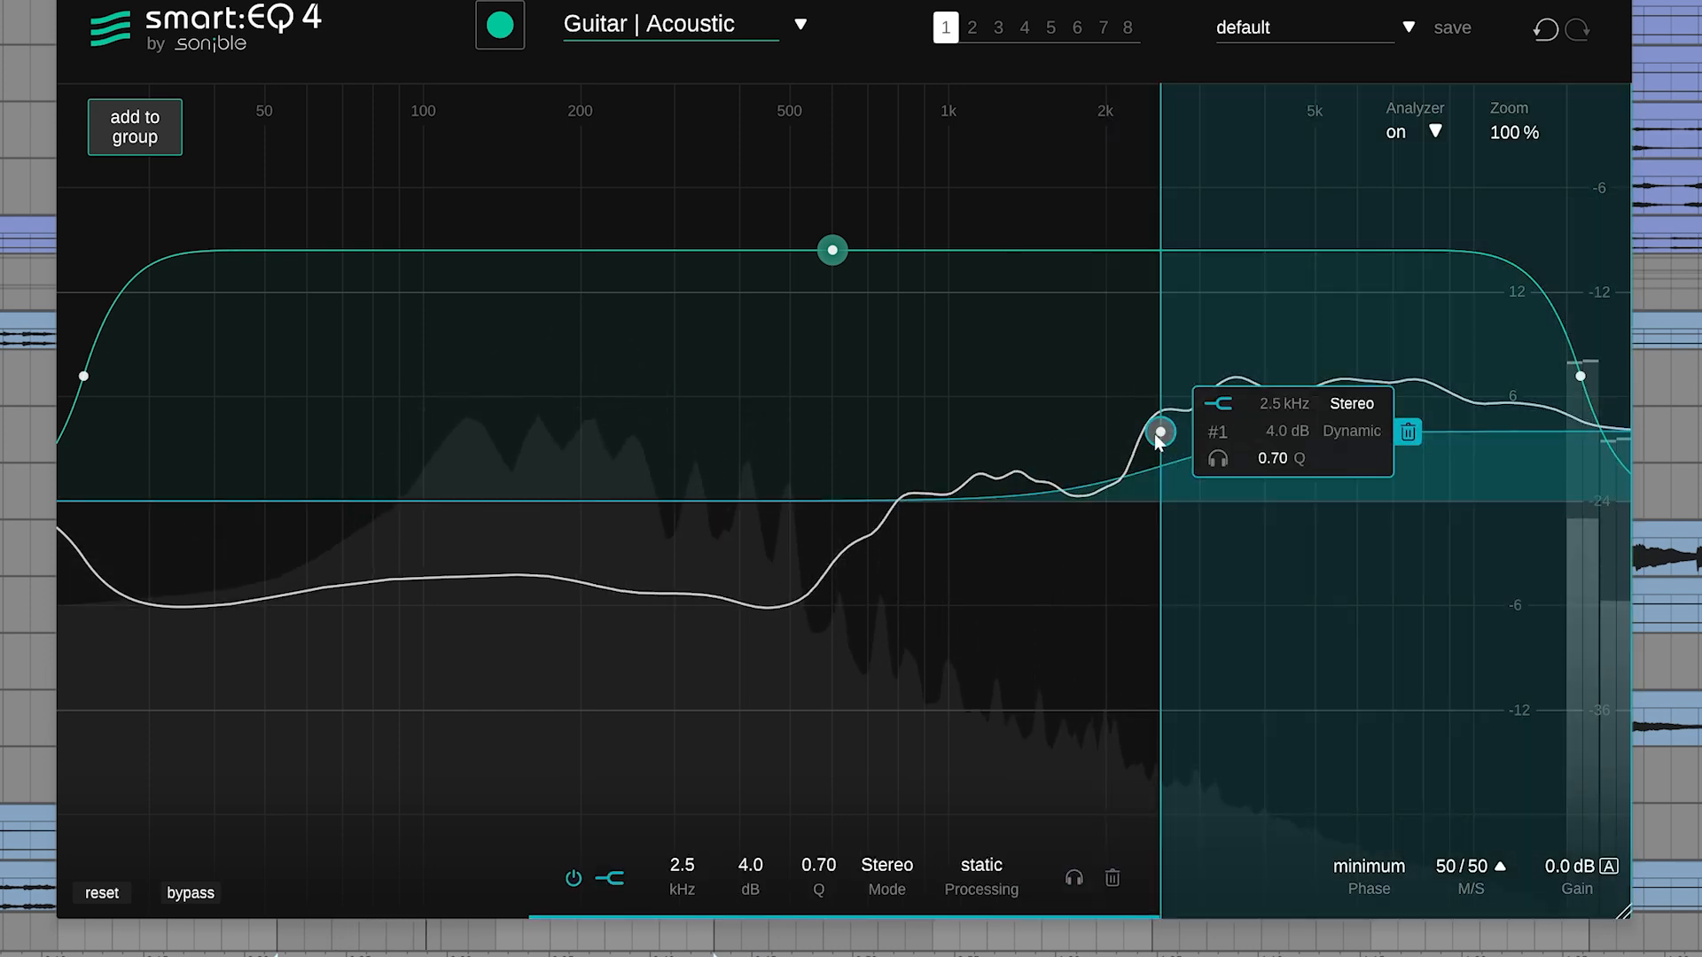
# Move the acoustic guitar equalizer's high shelf to 1.3 kHz with 5.2 dB of gain, and compare the sound against bypass
pyautogui.moveTo(1155, 434); pyautogui.dragTo(1011, 412)
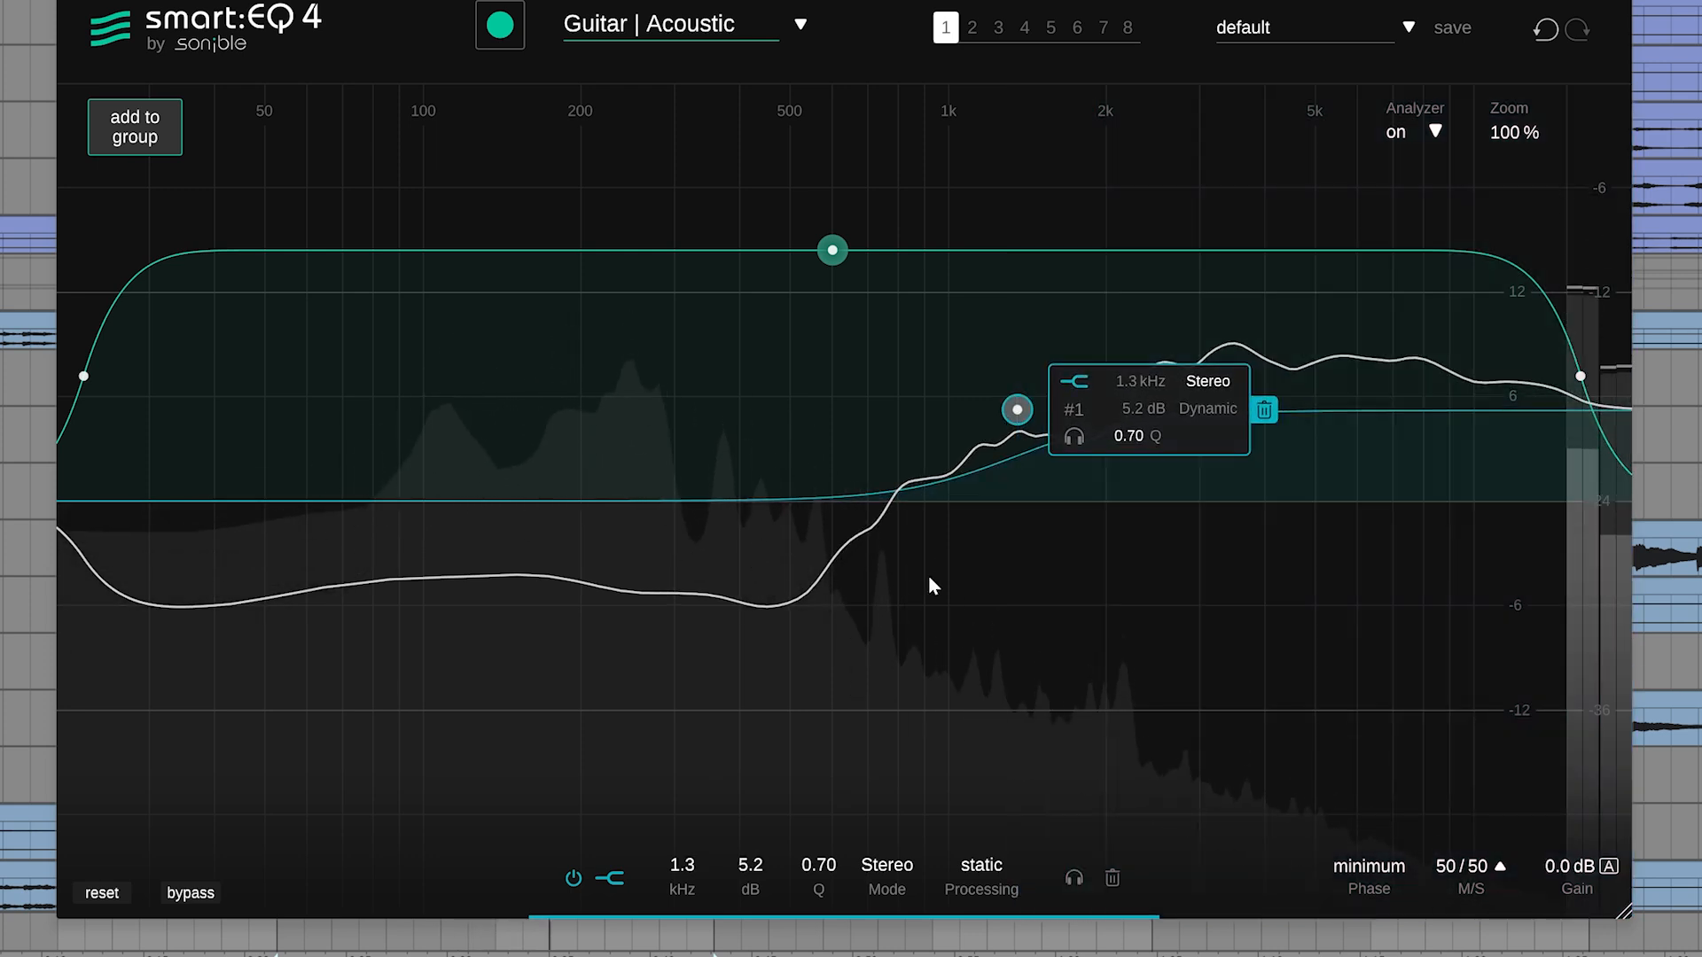
pyautogui.click(200, 893)
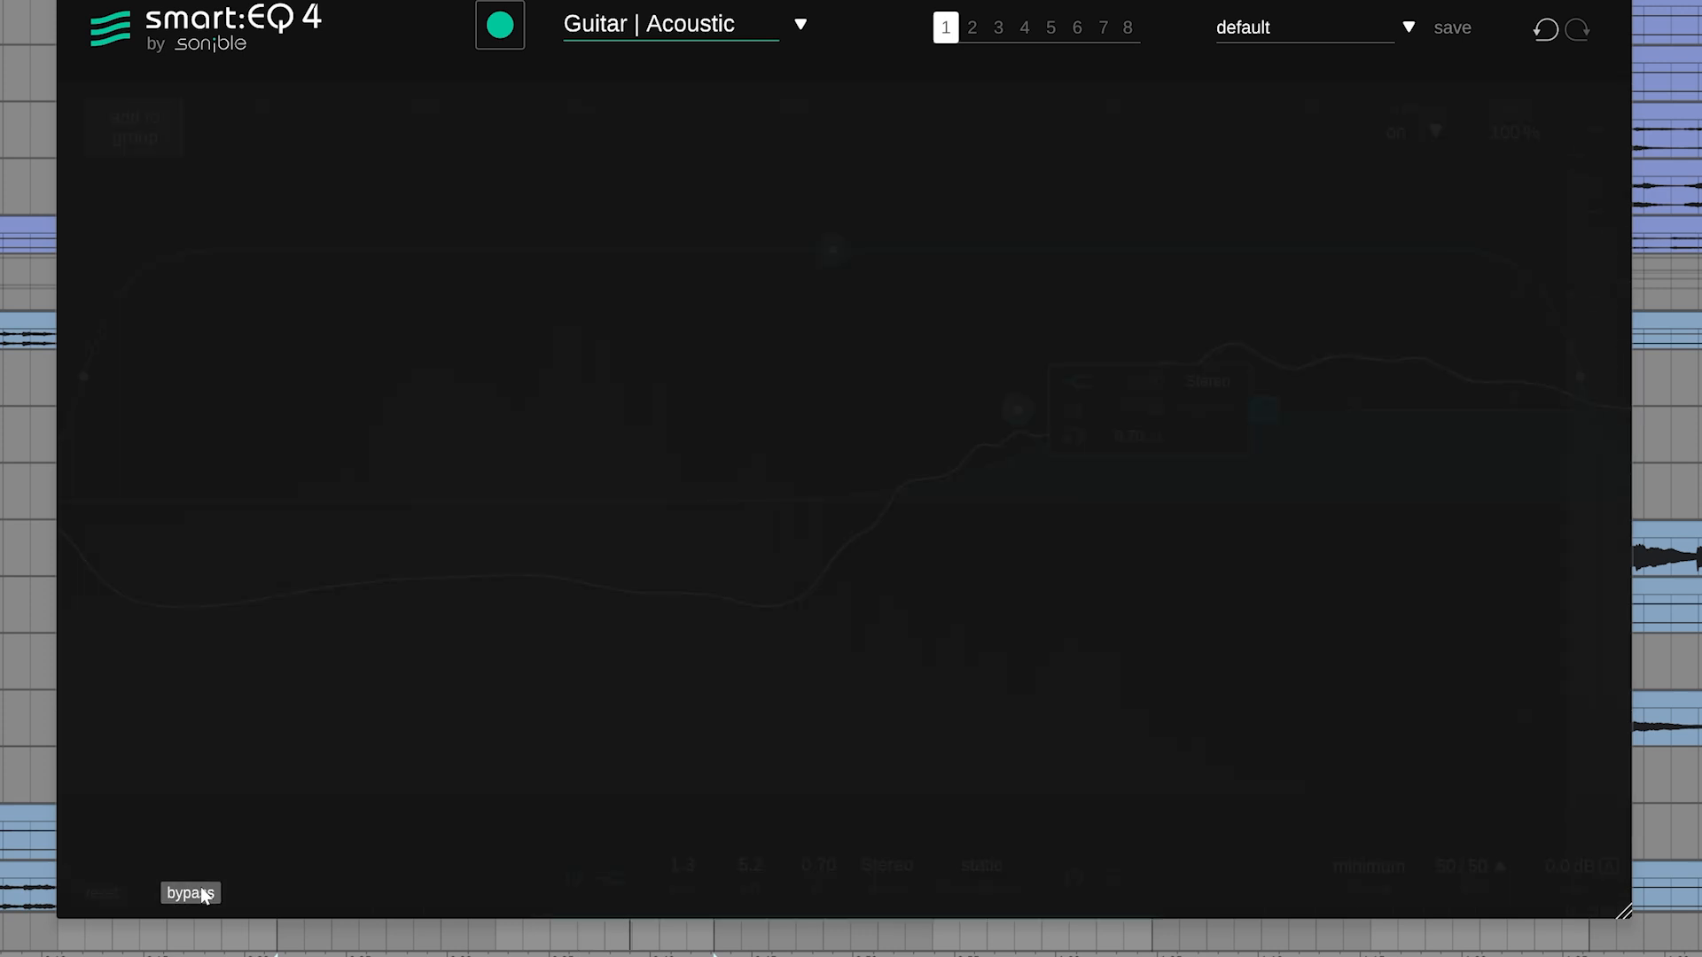
pyautogui.click(202, 895)
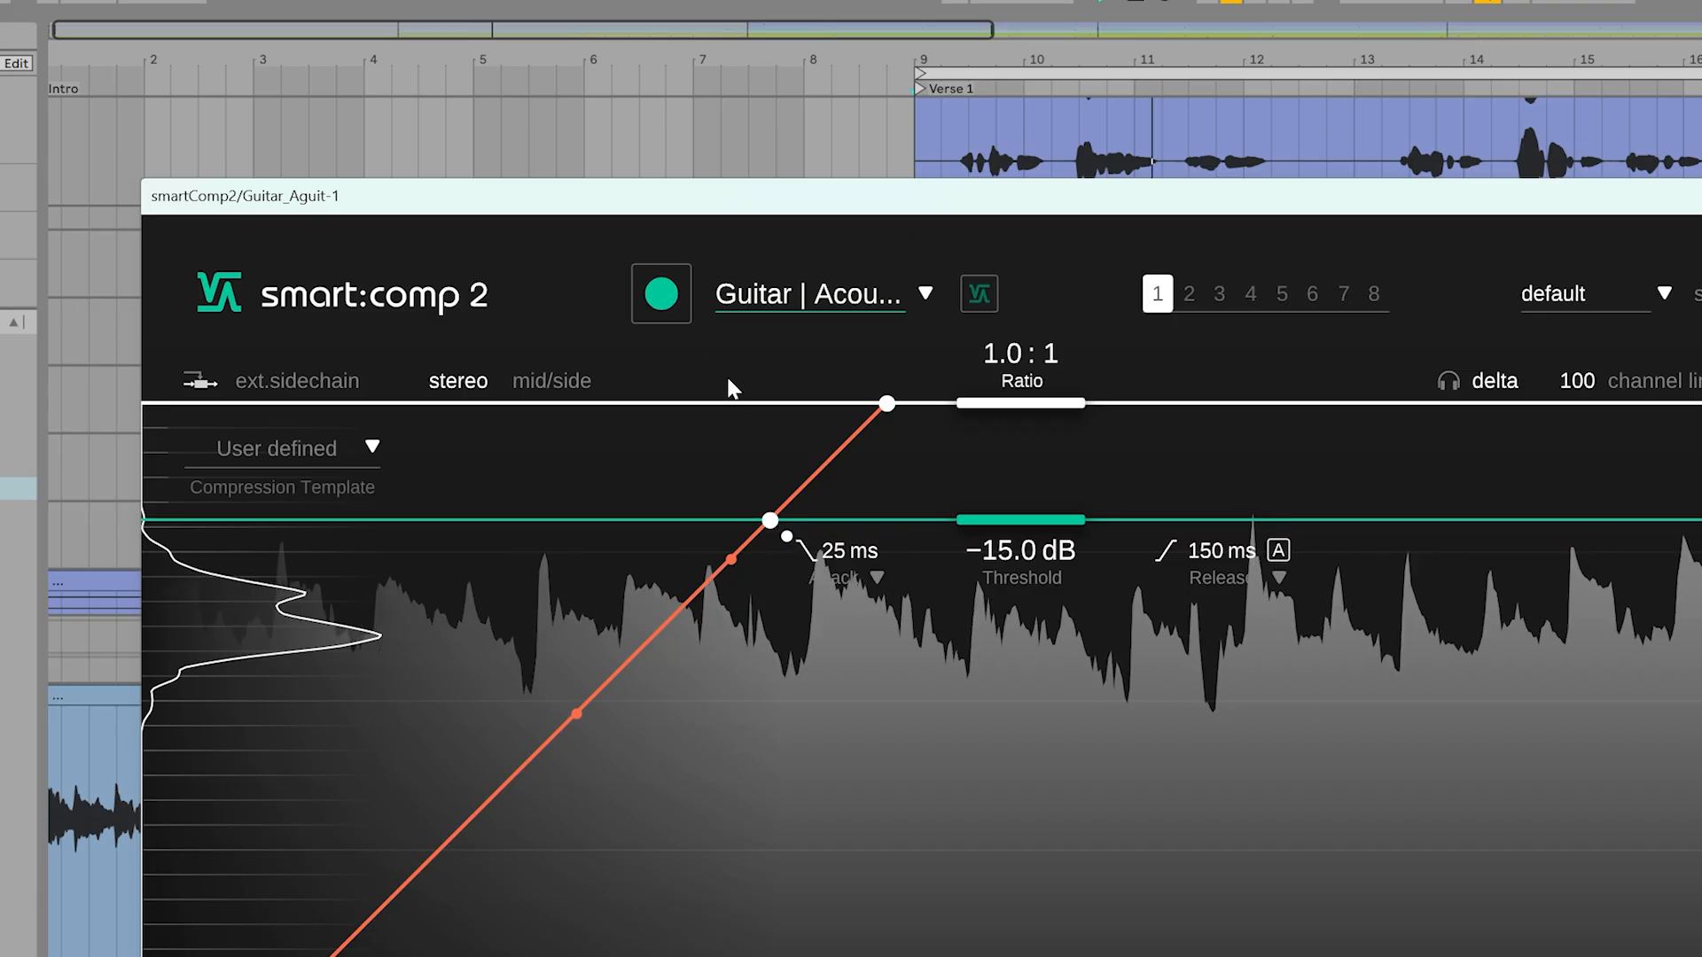
# Learn the Guitar_Aguit-1 signal in its compressor, and set Spectral Comp. to 100 and Color to 100
pyautogui.click(679, 300)
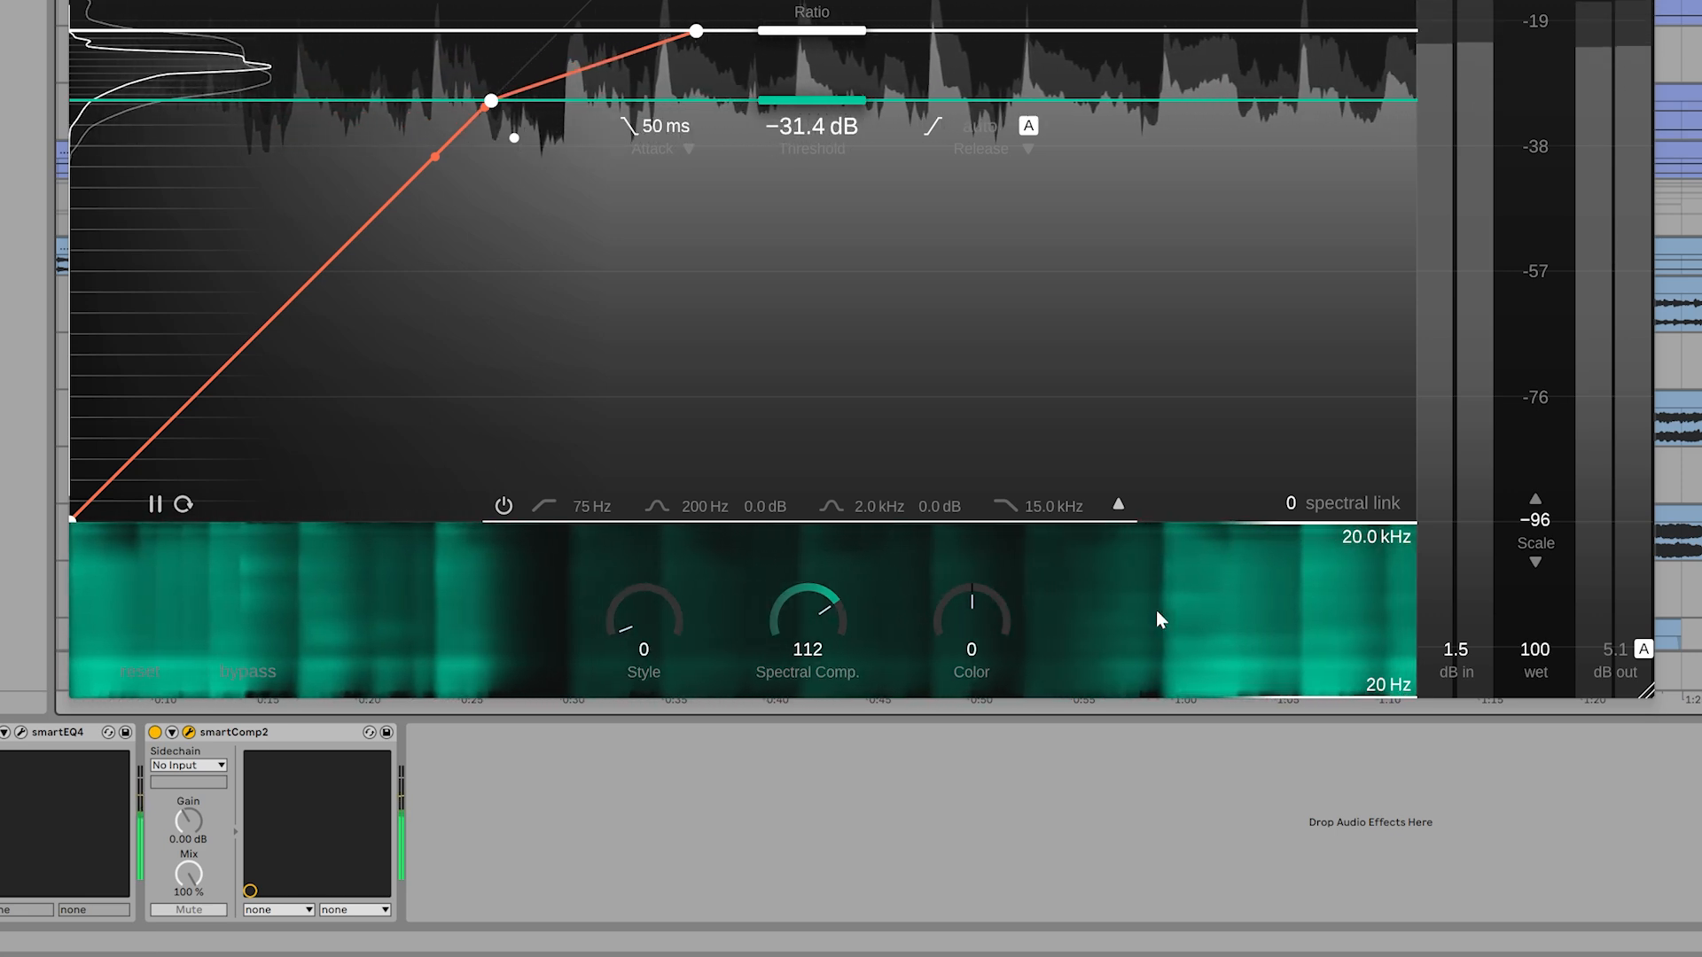
pyautogui.moveTo(839, 593); pyautogui.dragTo(810, 613)
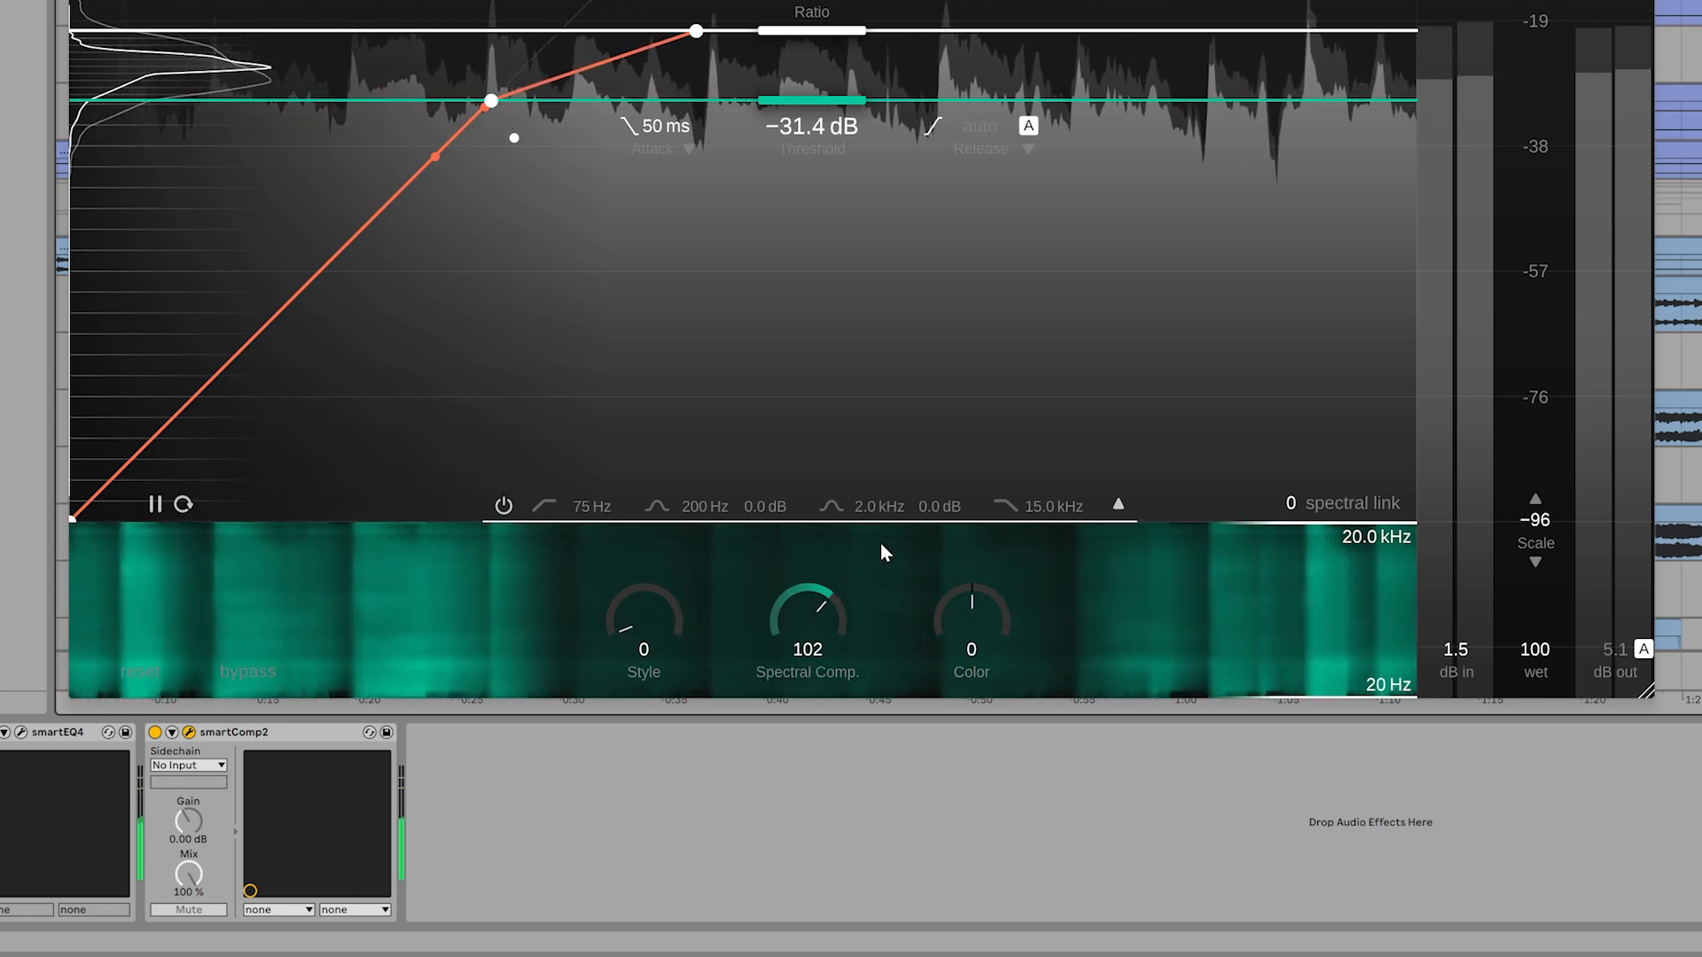
pyautogui.moveTo(954, 600); pyautogui.dragTo(934, 466)
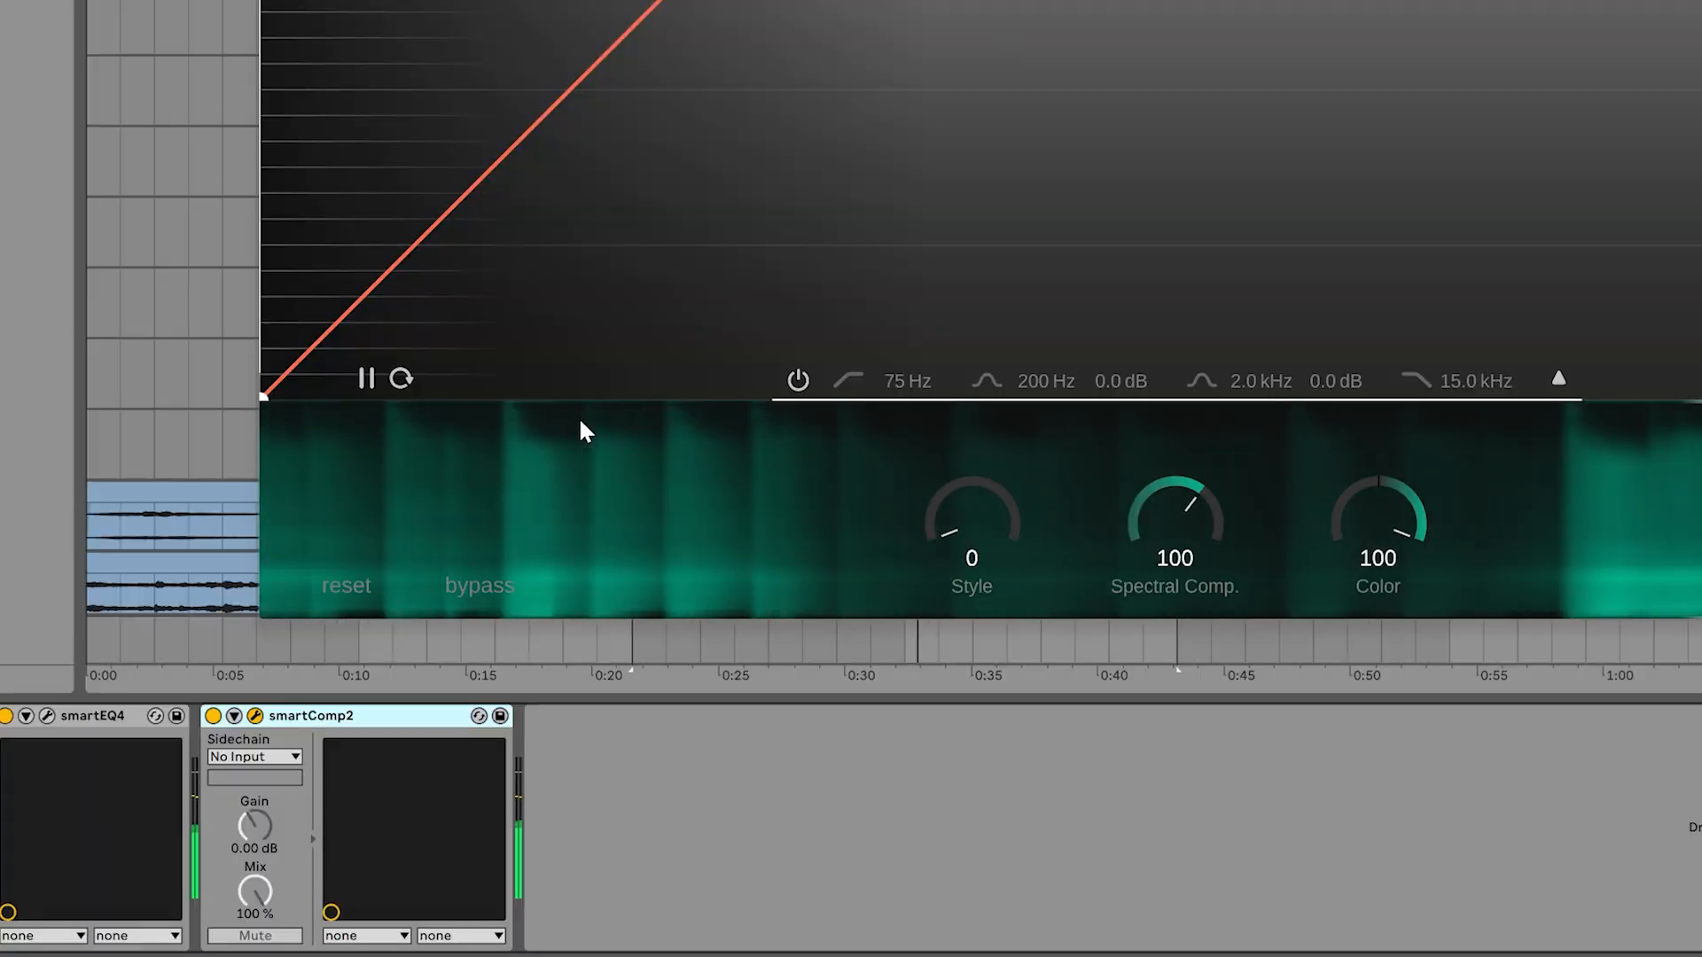
# Bypass the acoustic guitar's compressor to compare the sound, and re-enable it
pyautogui.click(480, 586)
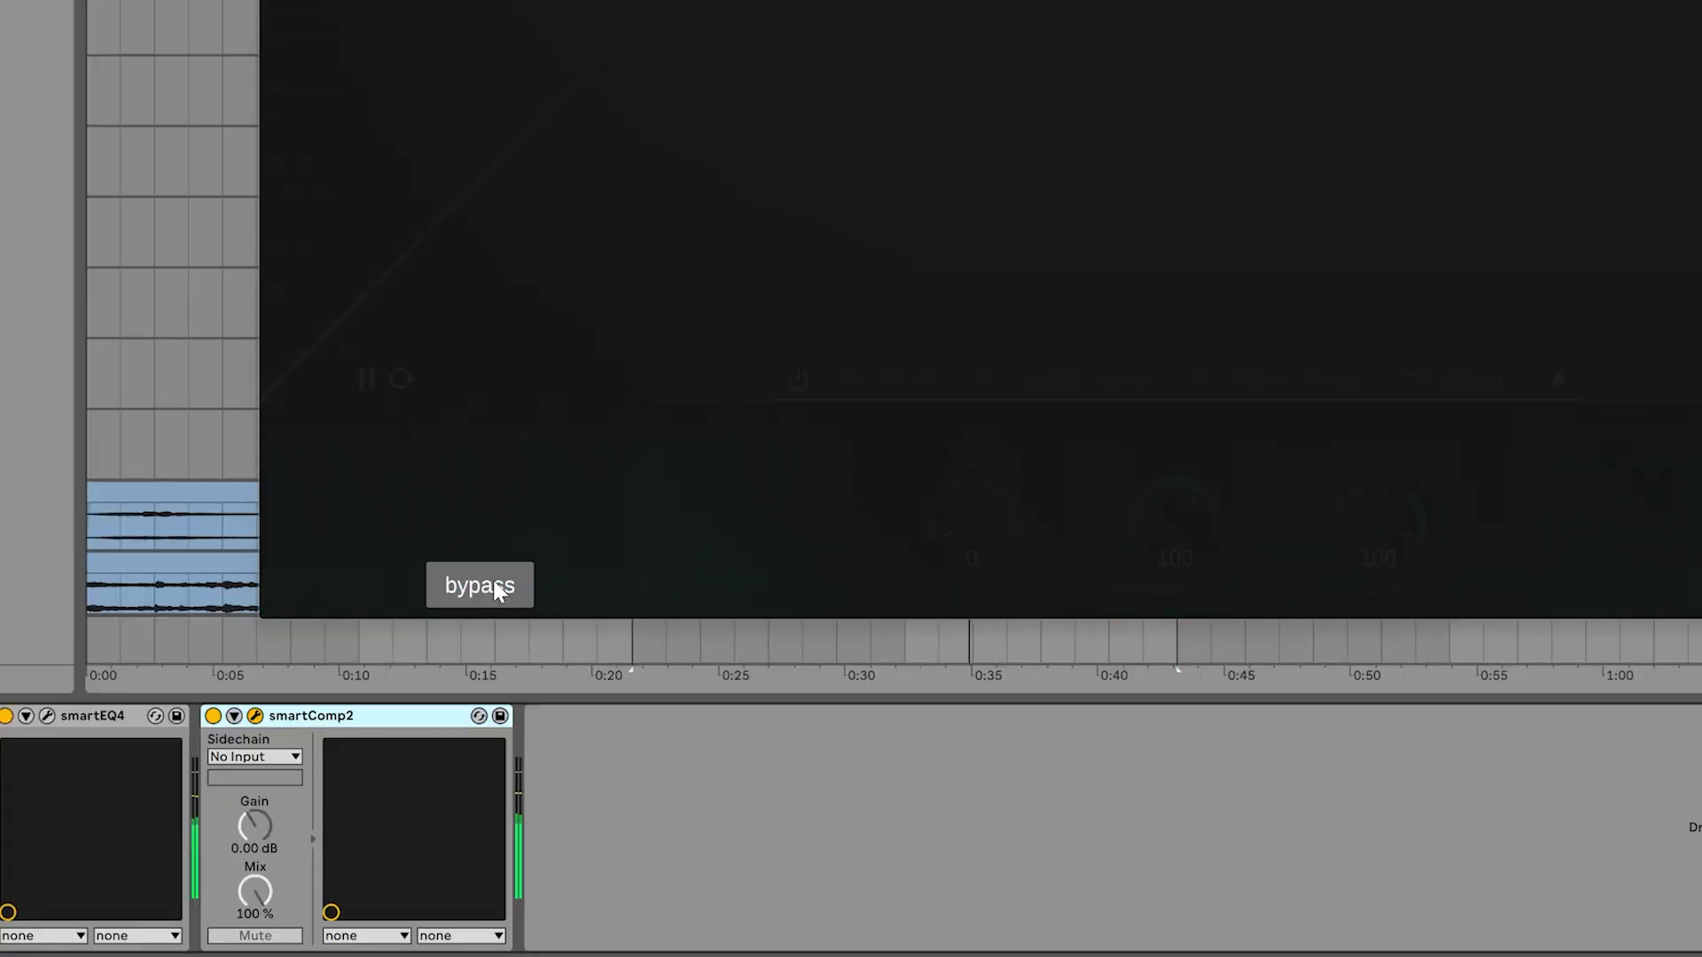
pyautogui.click(494, 591)
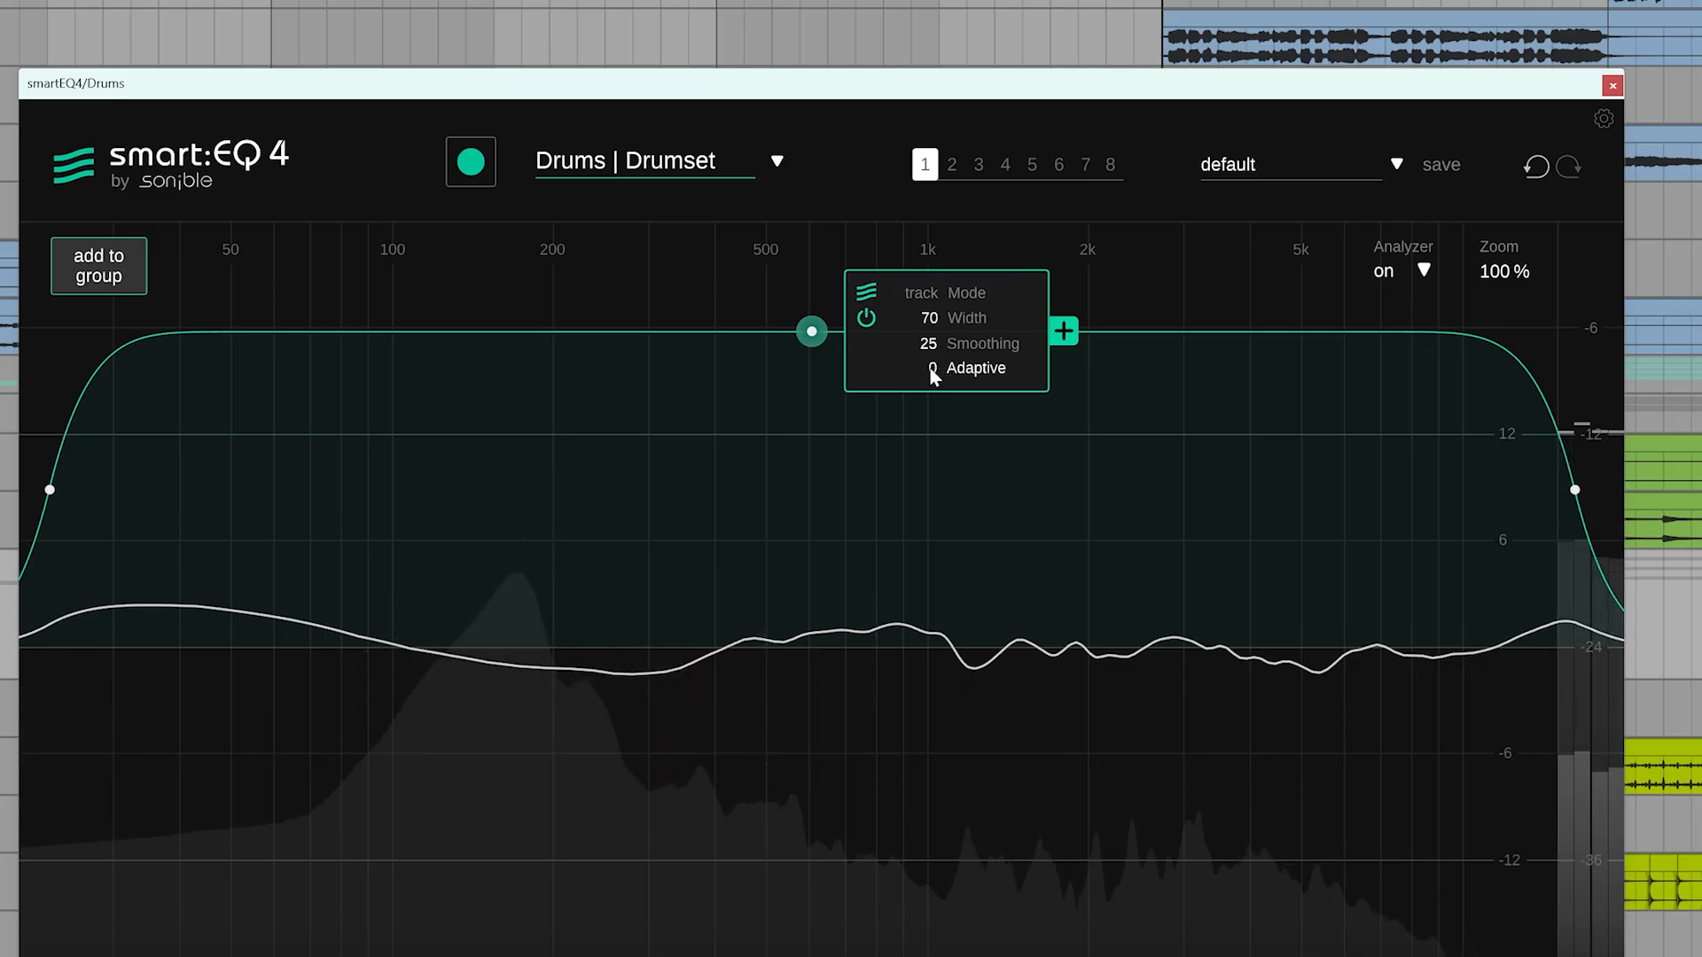
# Raise the Drums equalizer's smart filter impact to 74, and add a high-shelf boost of about 3.6 dB near 1.6 kHz
pyautogui.moveTo(930, 367); pyautogui.dragTo(883, 105)
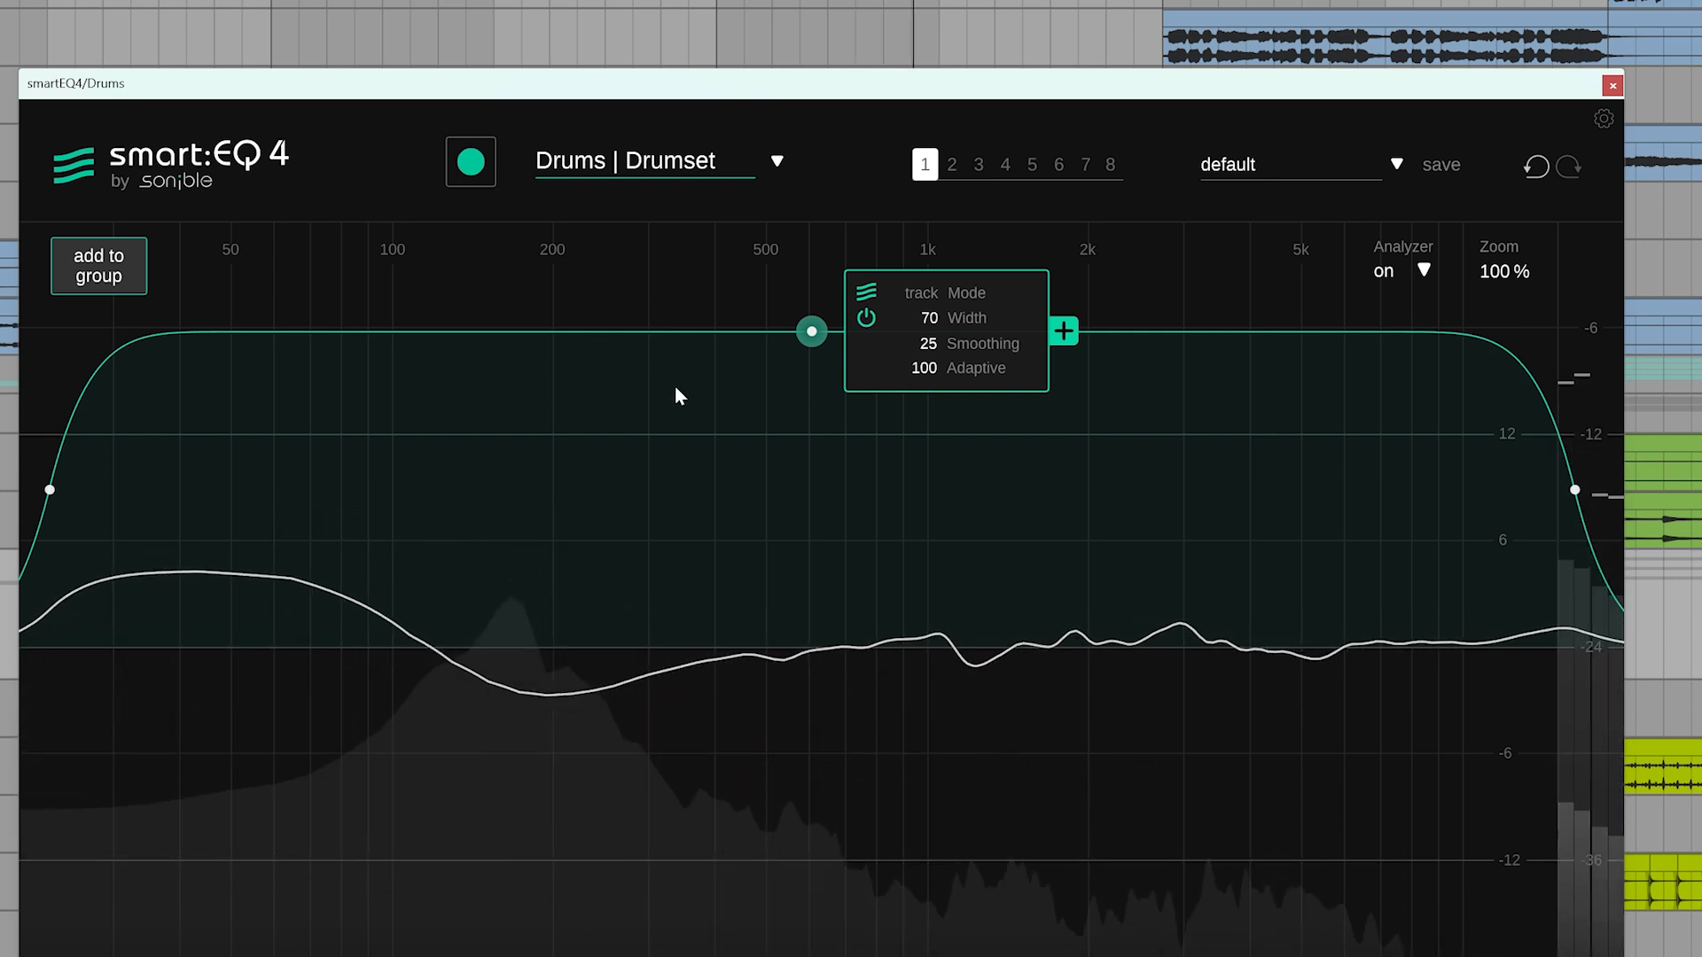
pyautogui.doubleClick(1143, 584)
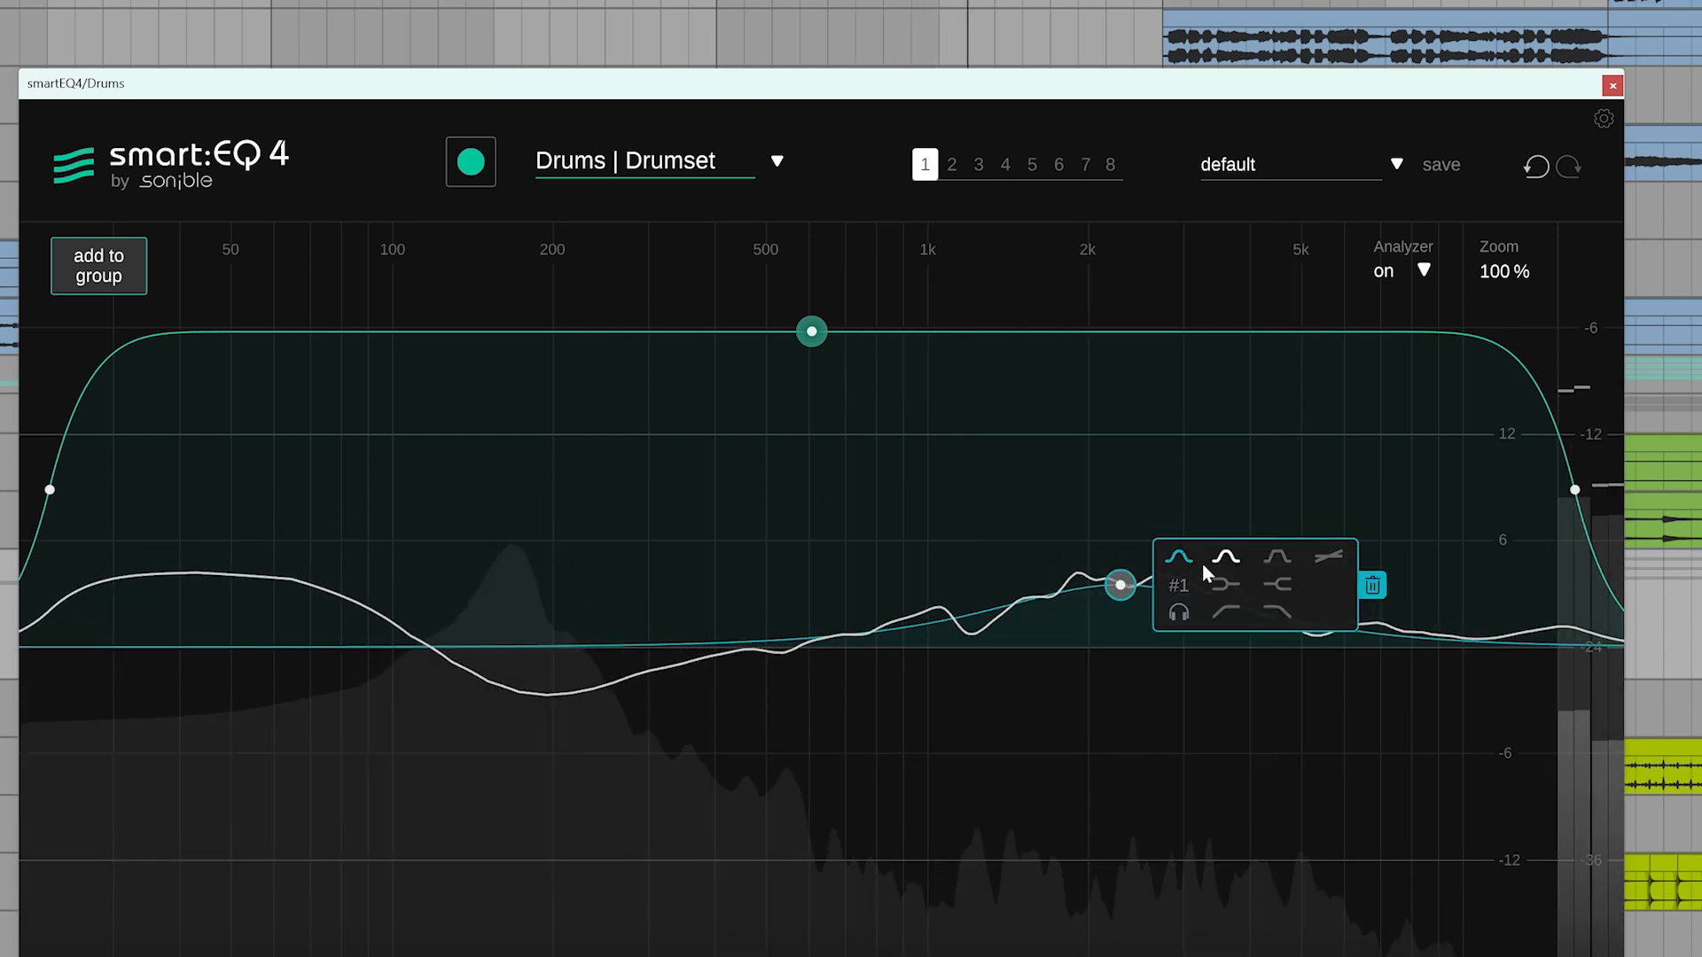
pyautogui.click(1280, 587)
pyautogui.moveTo(1120, 585); pyautogui.dragTo(1031, 582)
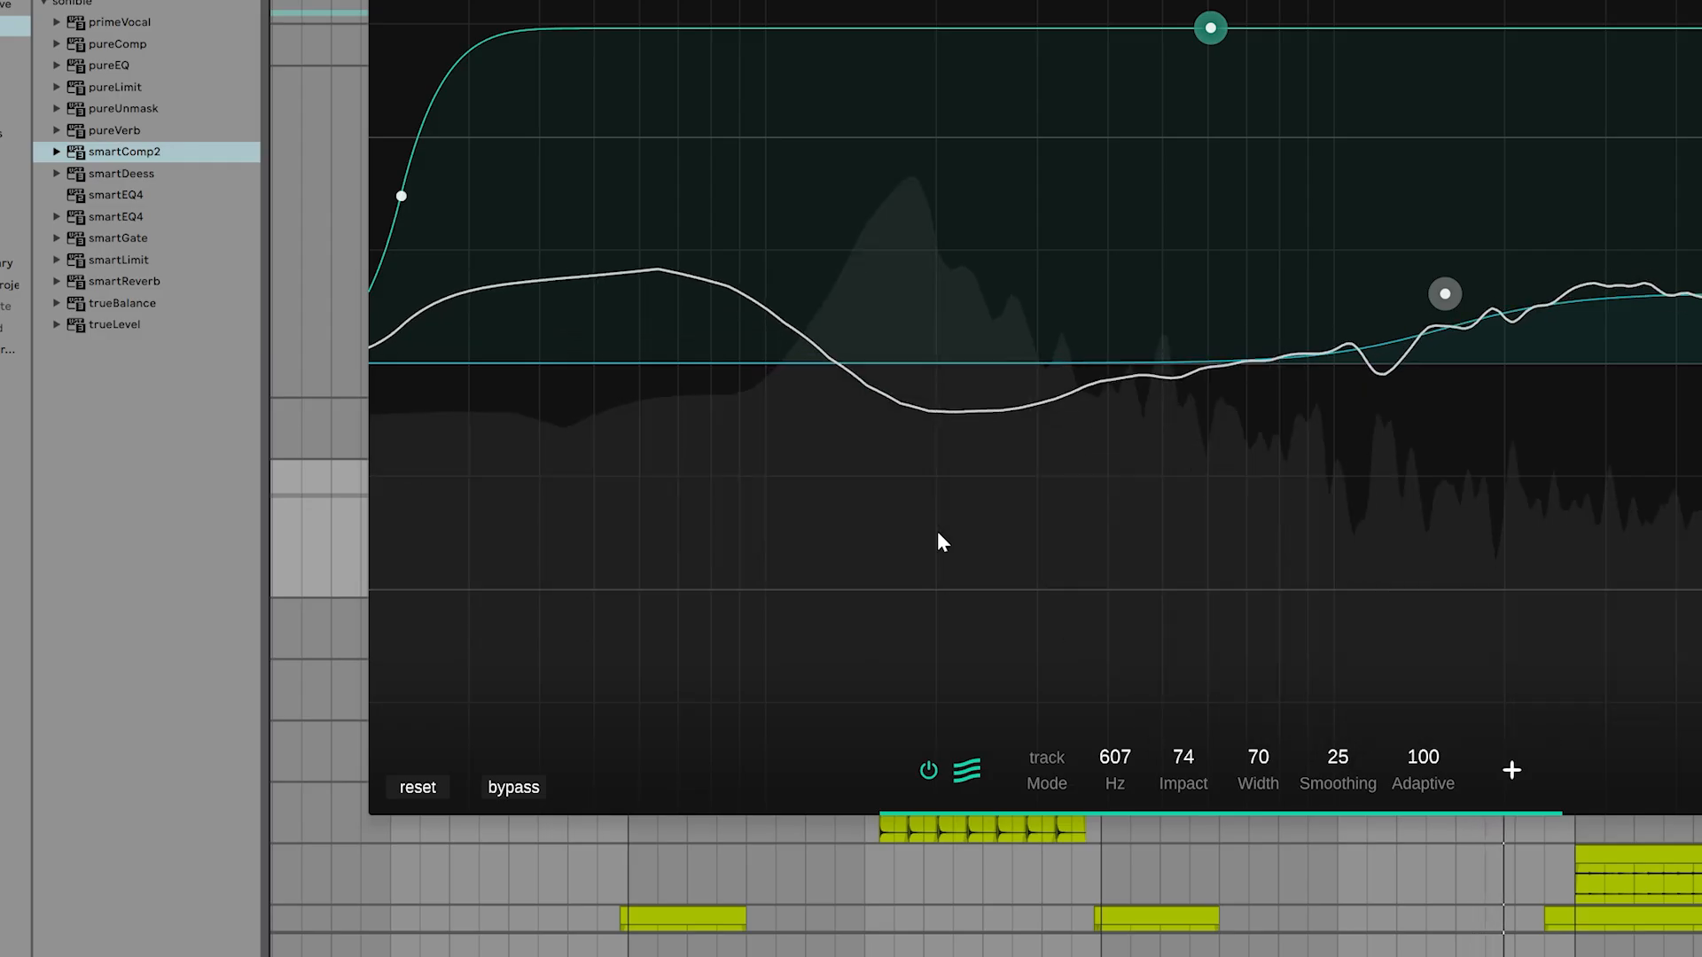
# Bypass the Drums equalizer to compare the sound, and re-enable it
pyautogui.click(513, 788)
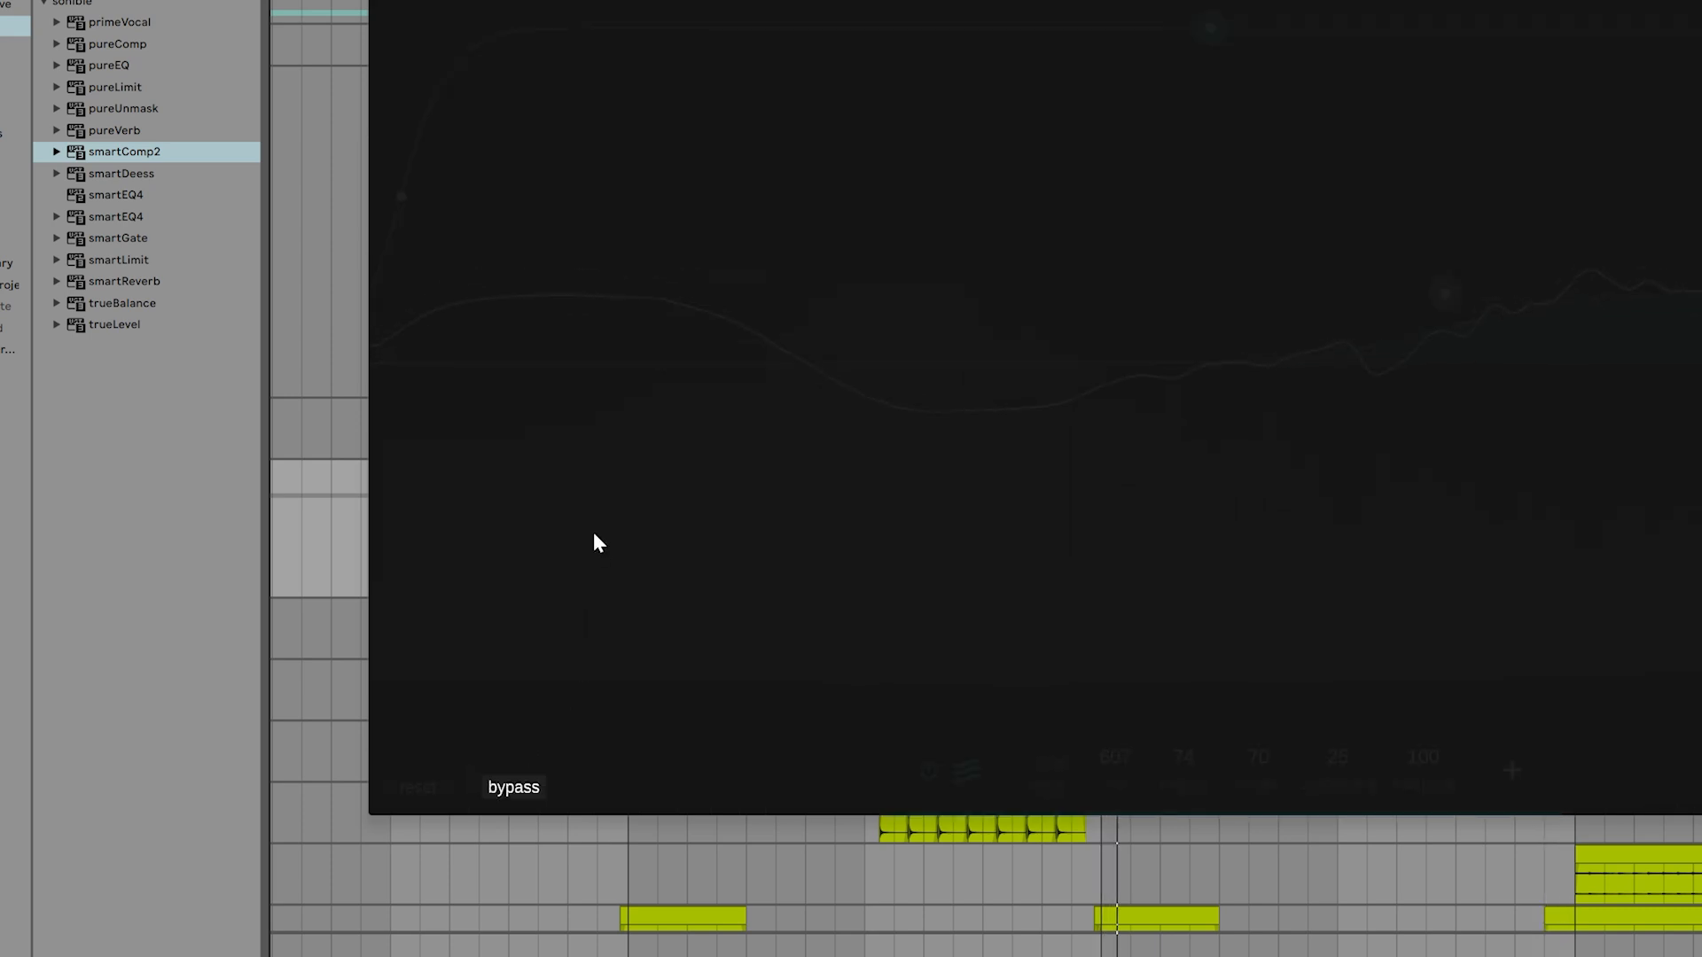
pyautogui.click(525, 769)
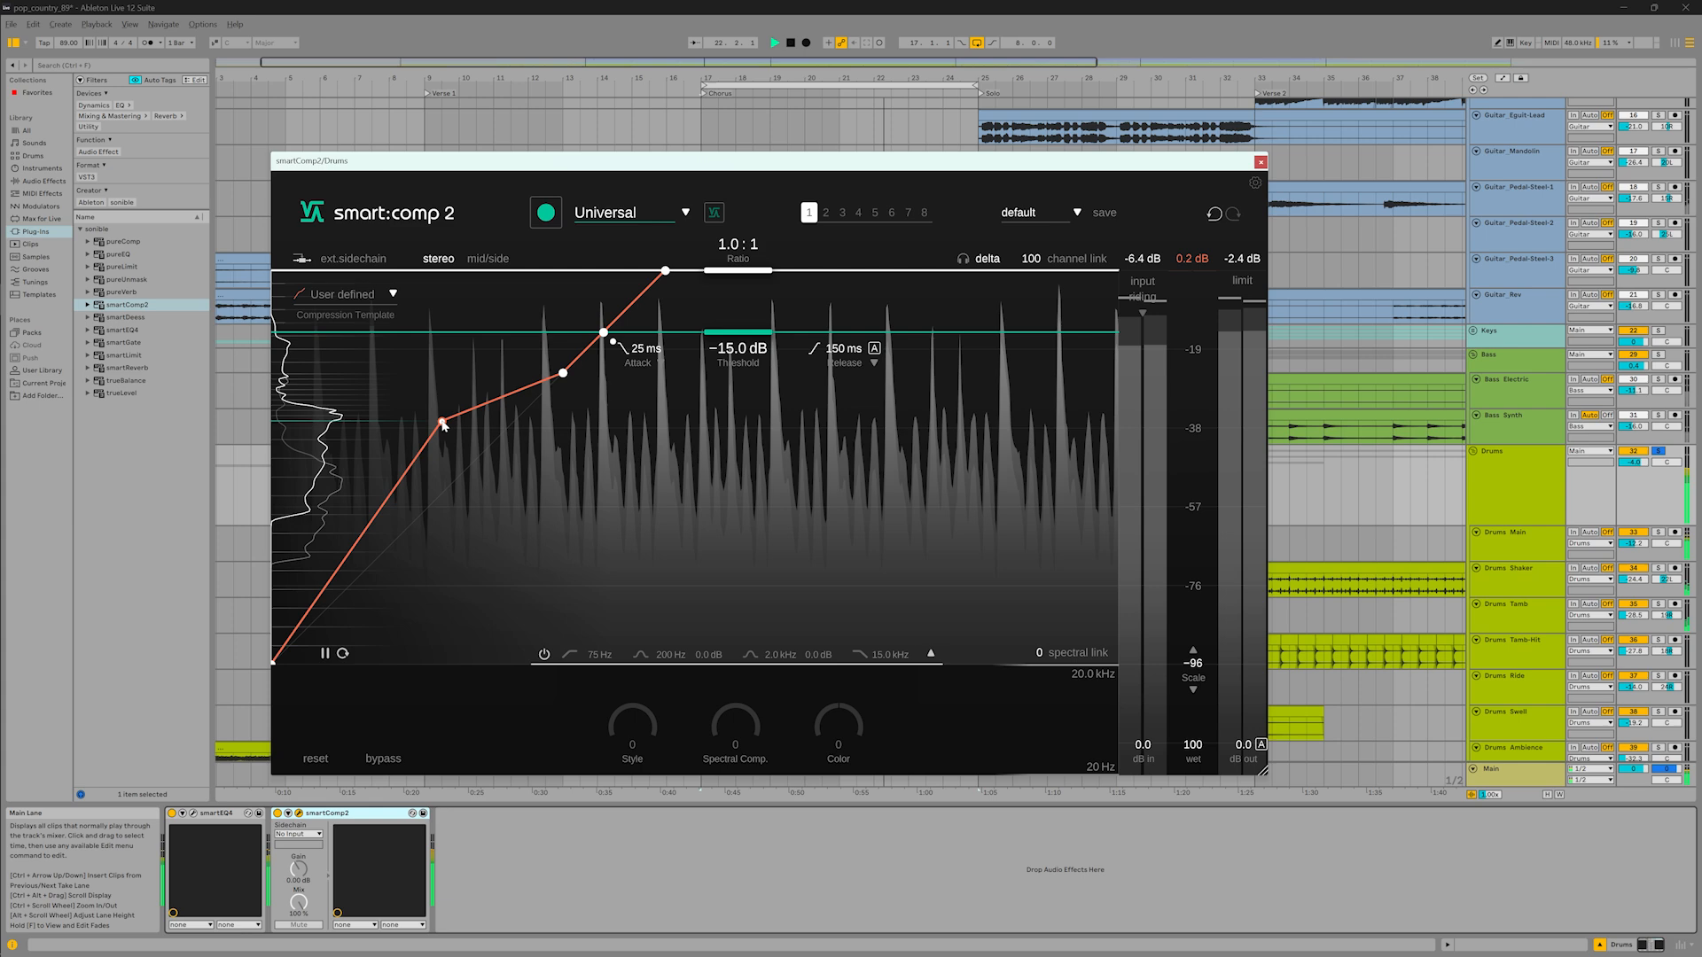
# Reshape the drum compressor's transfer curve by moving its two lower nodes
pyautogui.moveTo(456, 448)
pyautogui.mouseDown()
pyautogui.moveTo(475, 488)
pyautogui.moveTo(434, 451)
pyautogui.mouseUp()
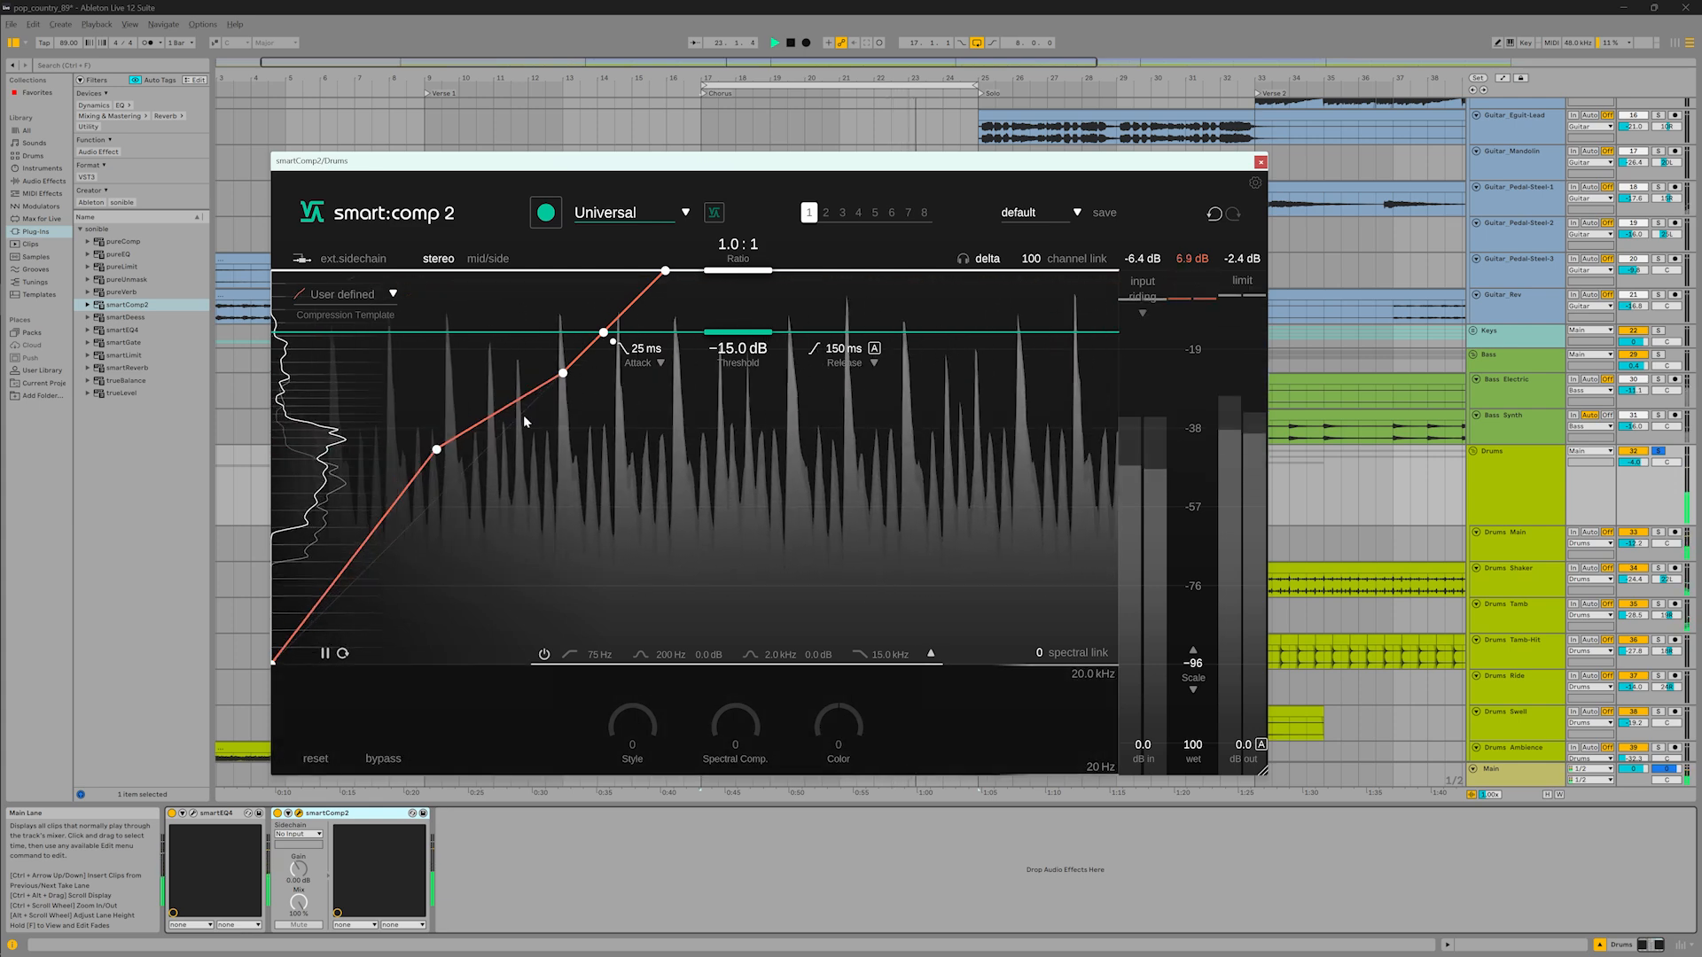
pyautogui.moveTo(561, 376); pyautogui.dragTo(562, 404)
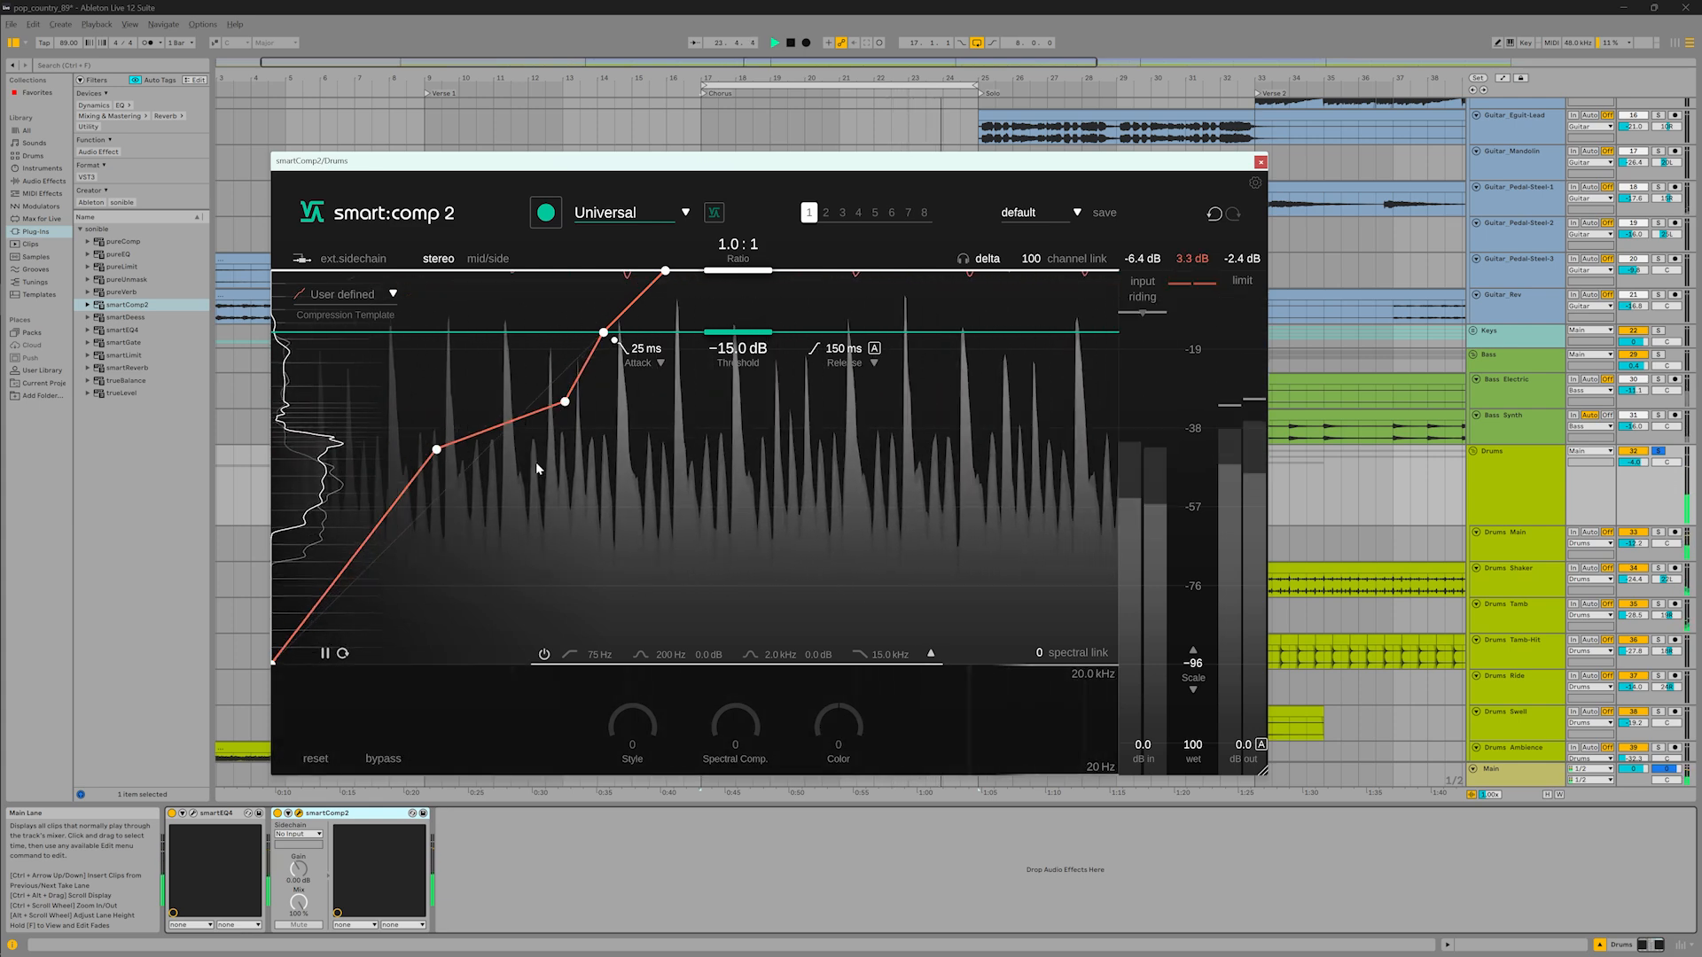
# Apply the Parallel Comp. compression template to the drums, and compare the sound with the compressor bypassed
pyautogui.click(346, 294)
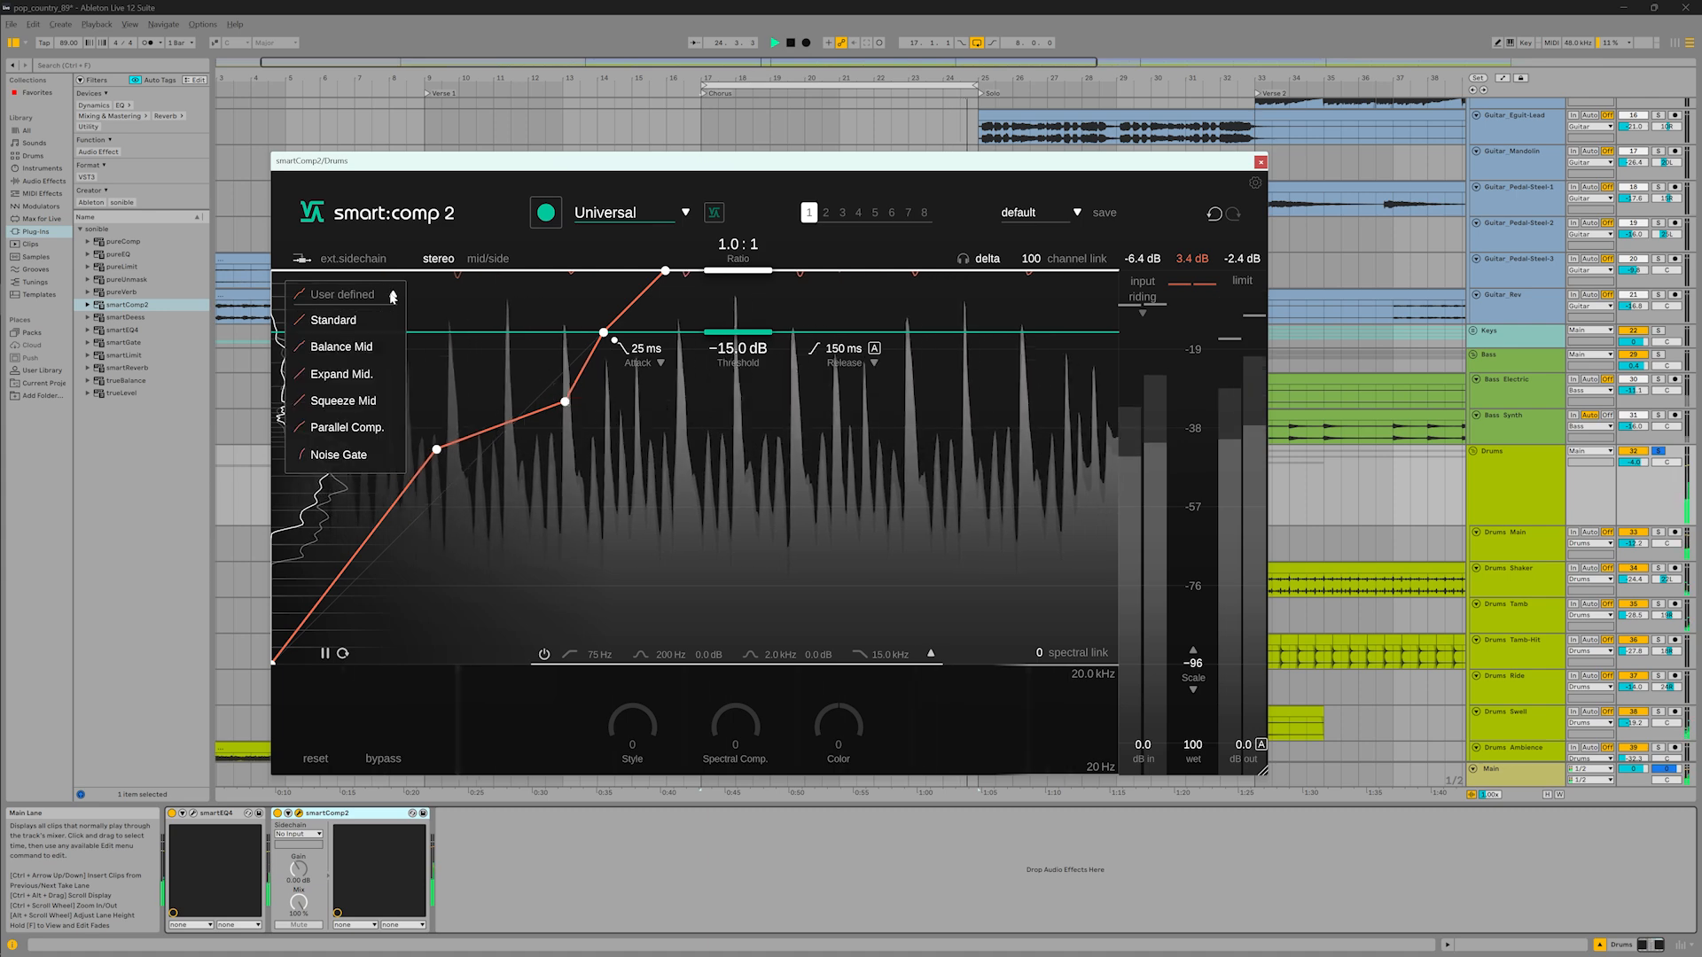
pyautogui.click(385, 427)
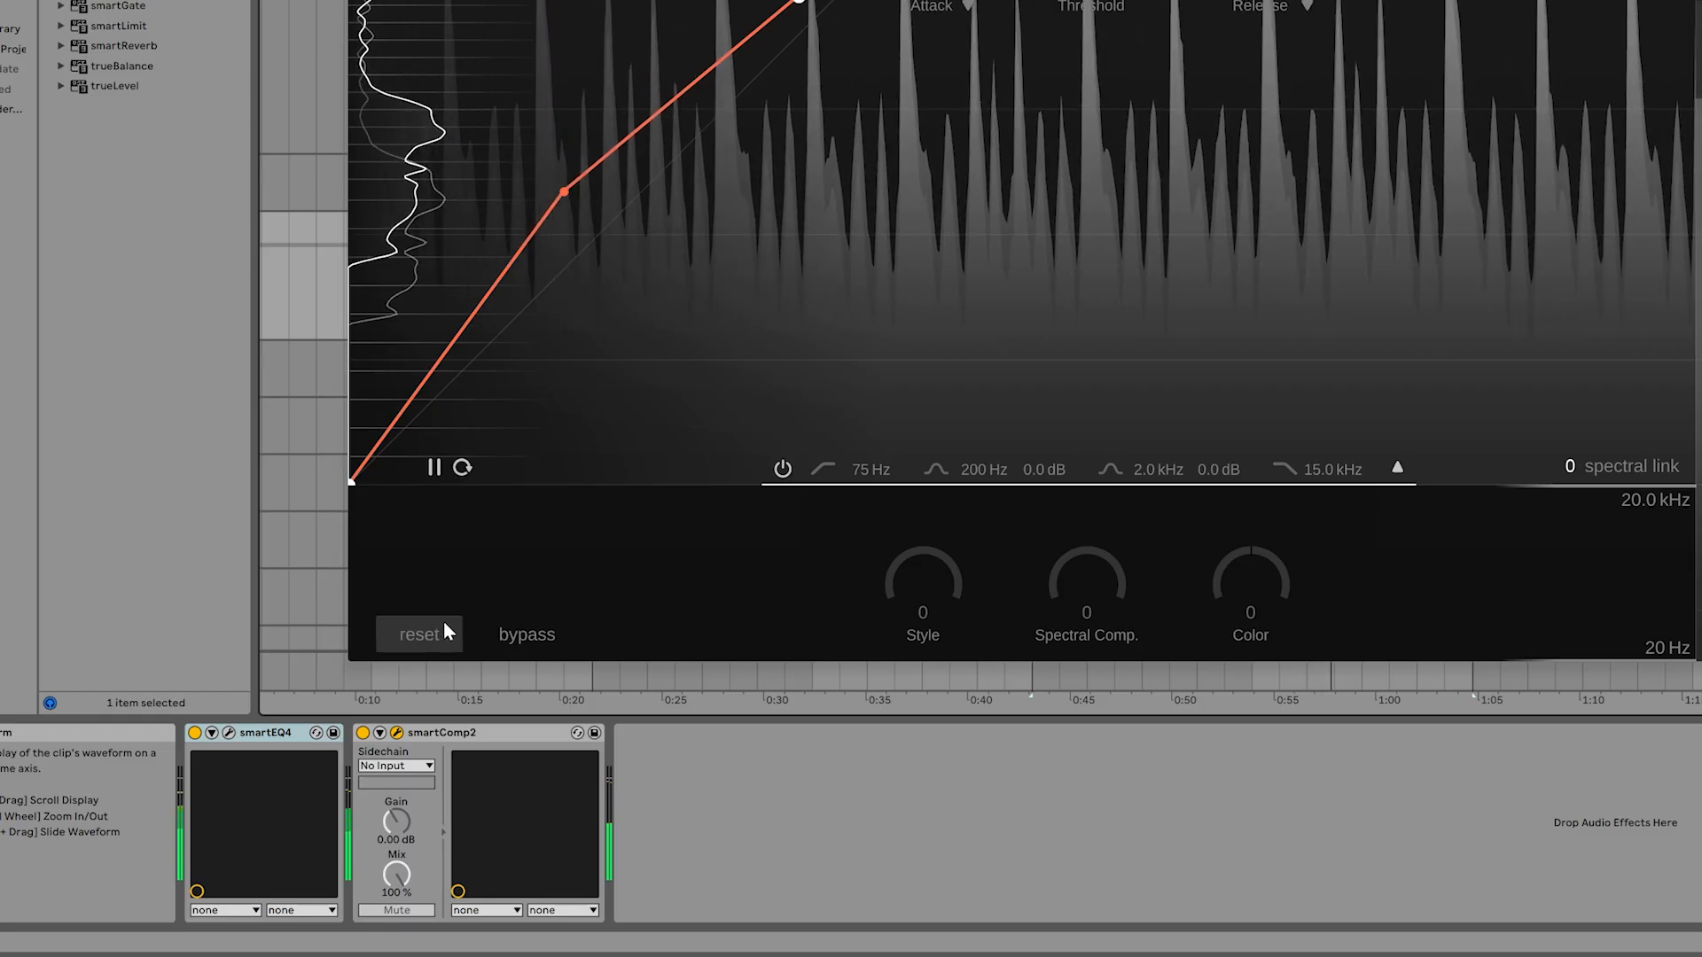
pyautogui.click(523, 635)
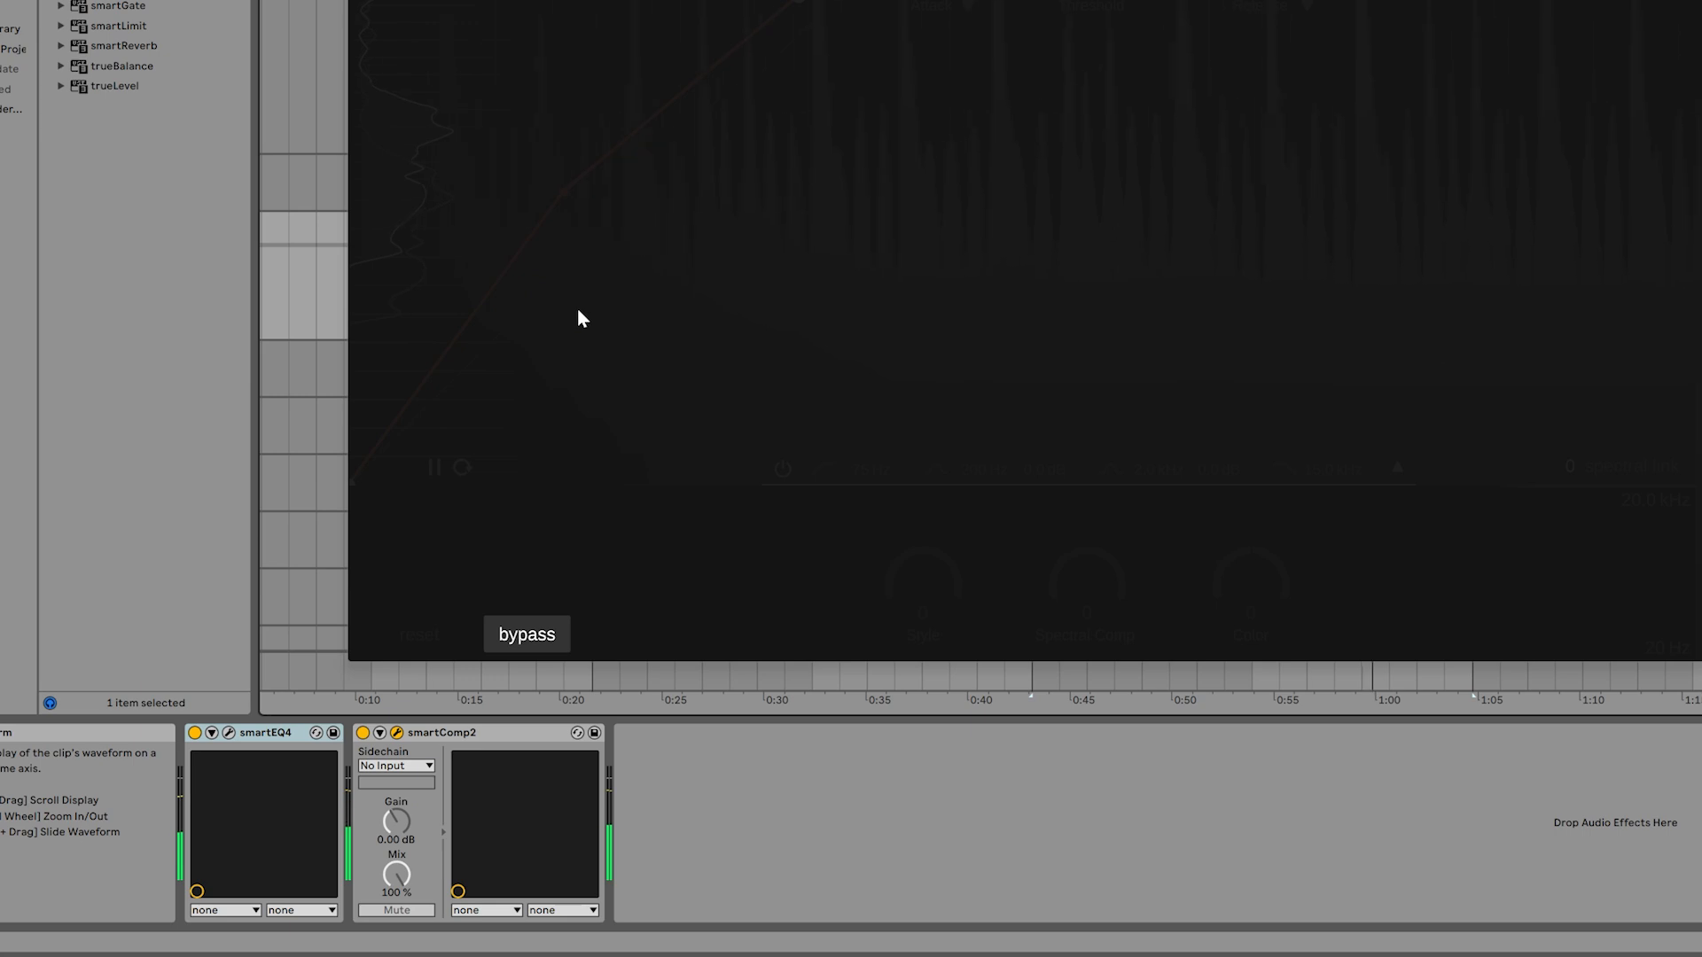
pyautogui.click(528, 633)
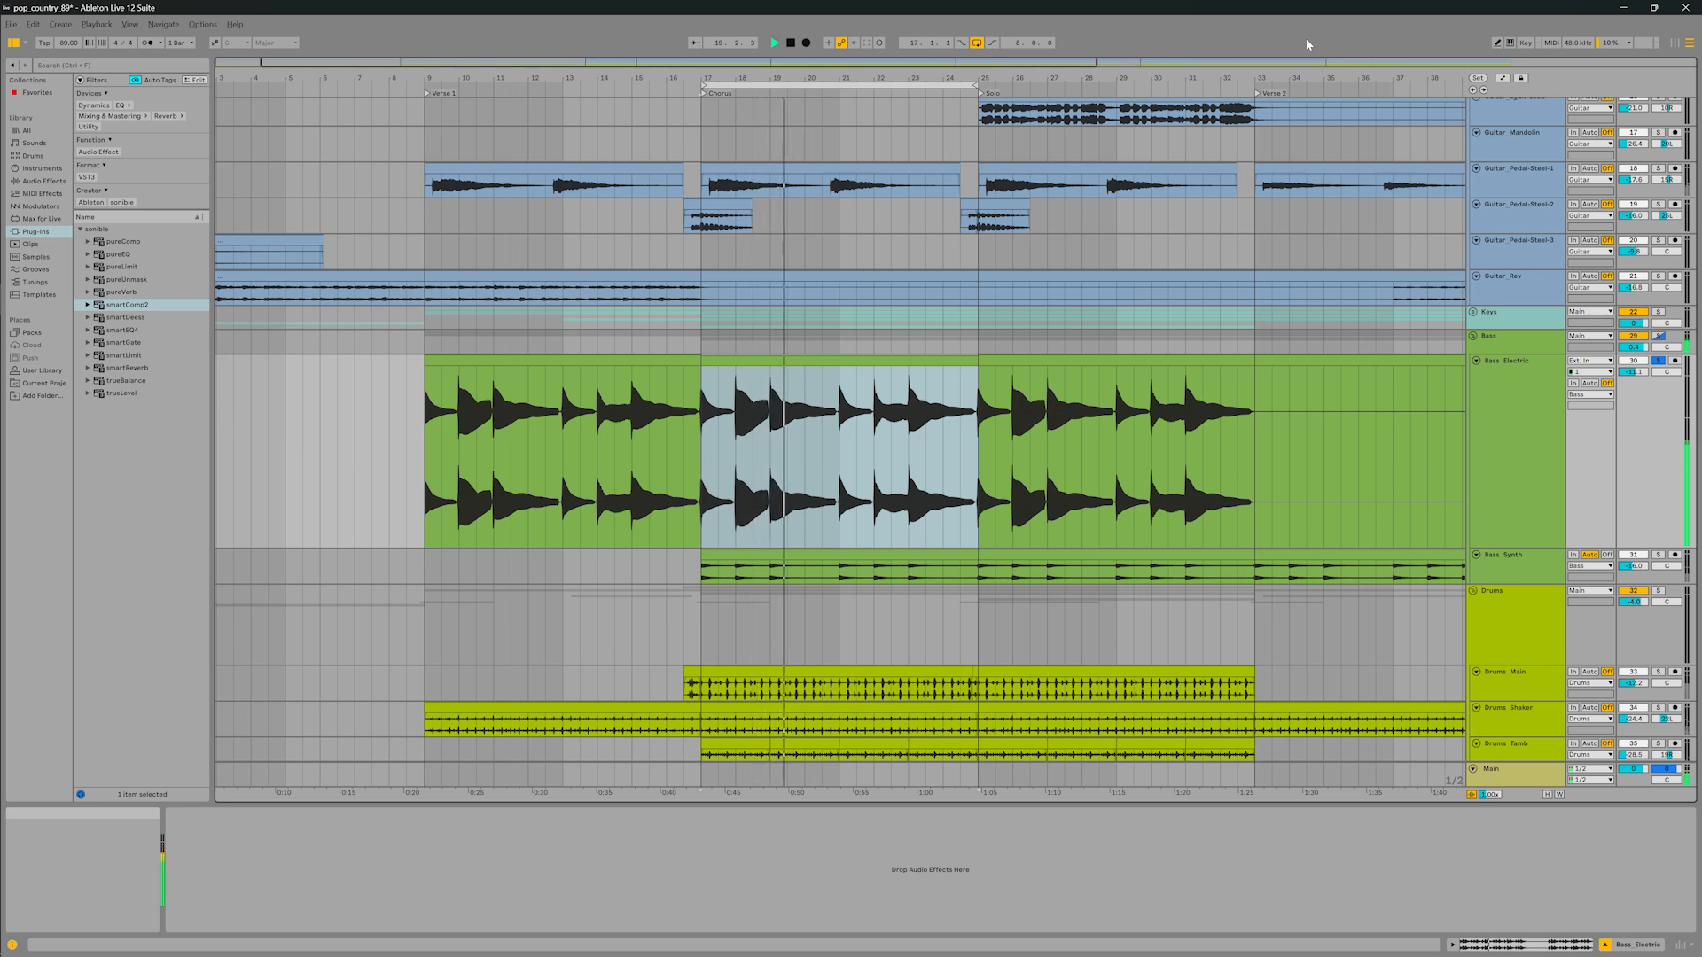
# Load smartComp2 on the Bass Electric track and set the compressor's Style to 77
pyautogui.press('Return')
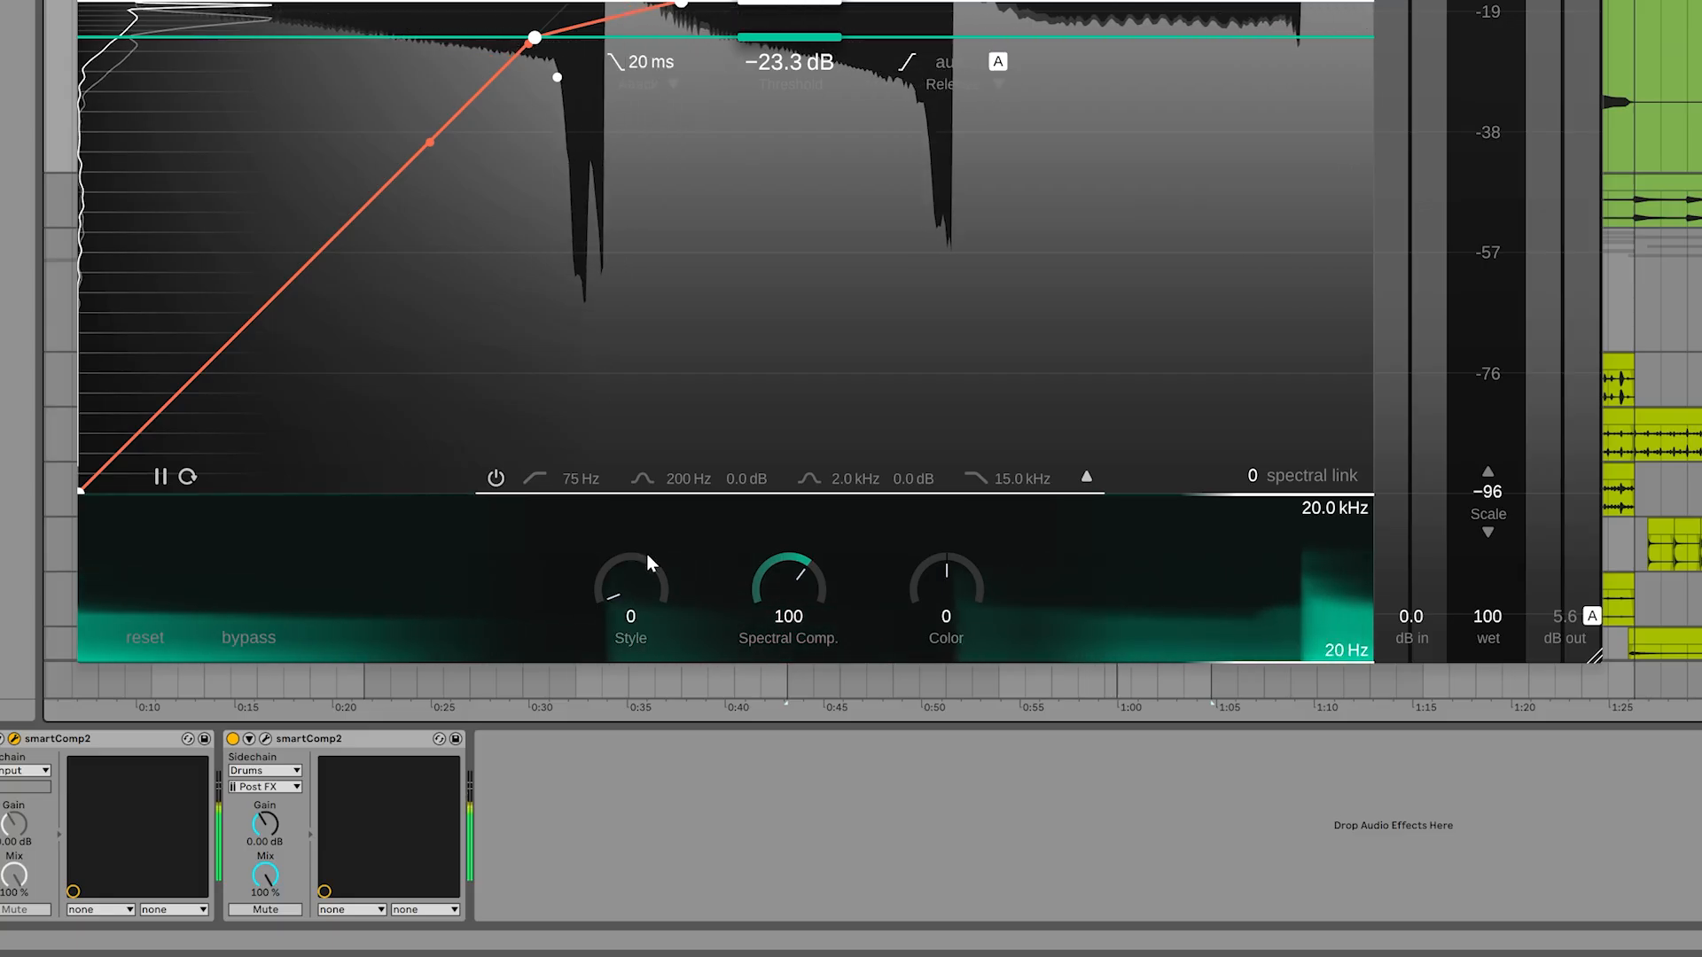
pyautogui.moveTo(637, 594); pyautogui.dragTo(603, 399)
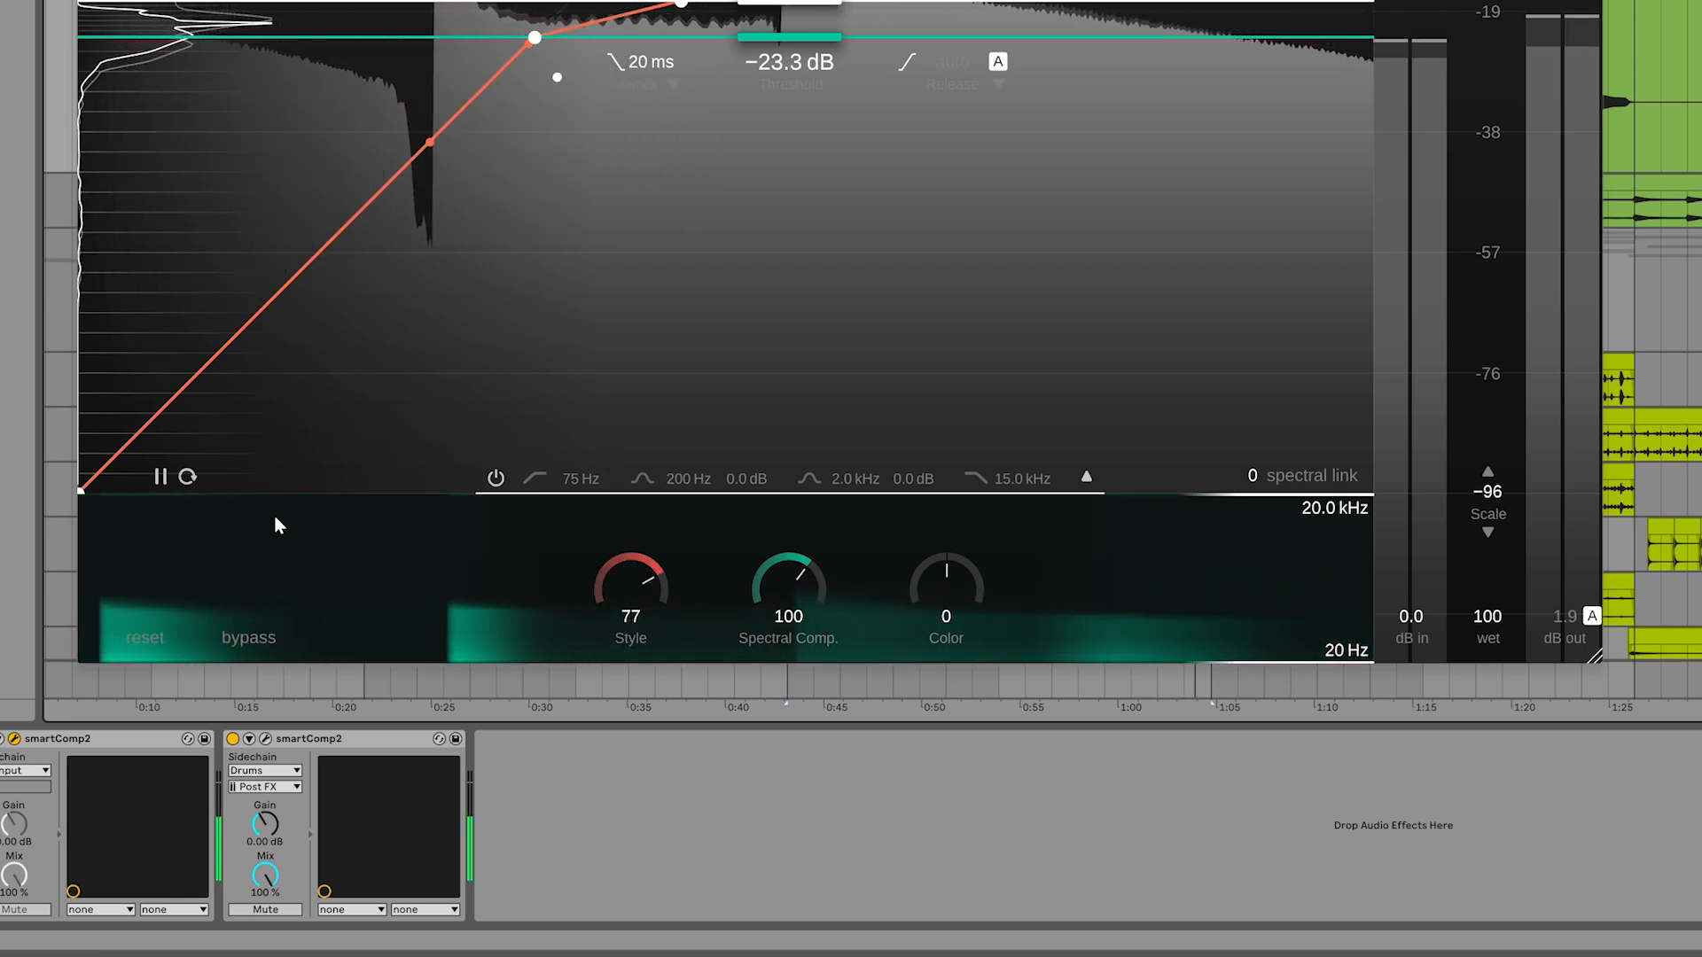
# Bypass the electric bass compressor to compare the sound, and re-enable it
pyautogui.click(238, 637)
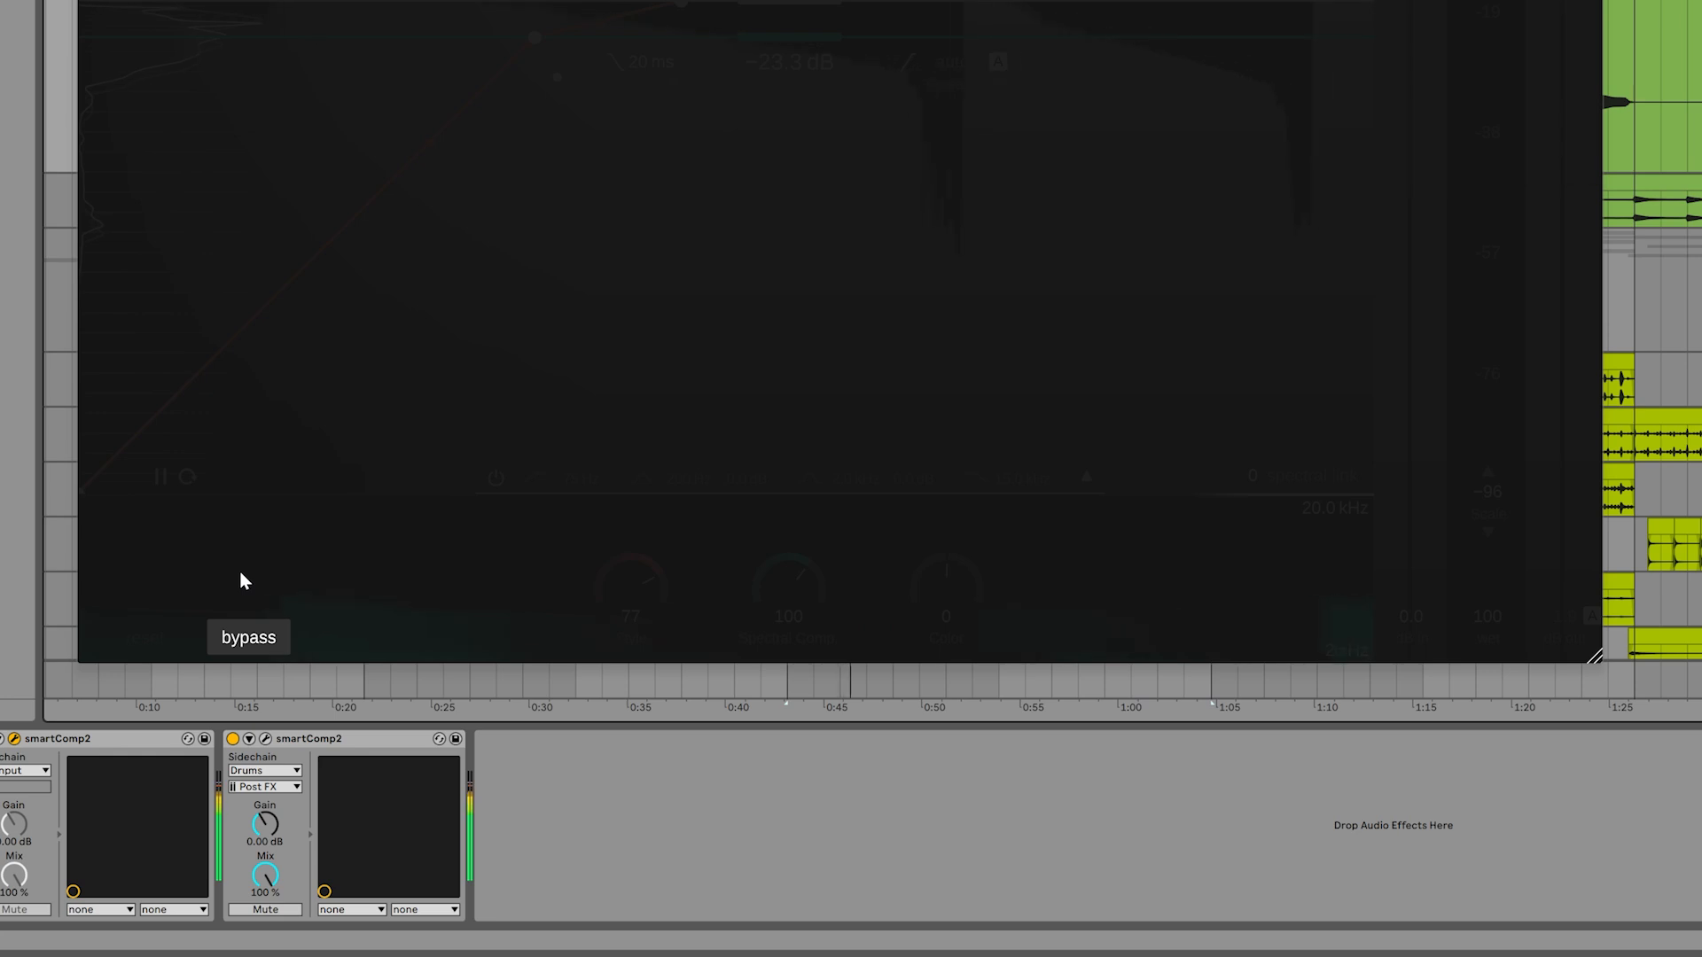
pyautogui.click(247, 640)
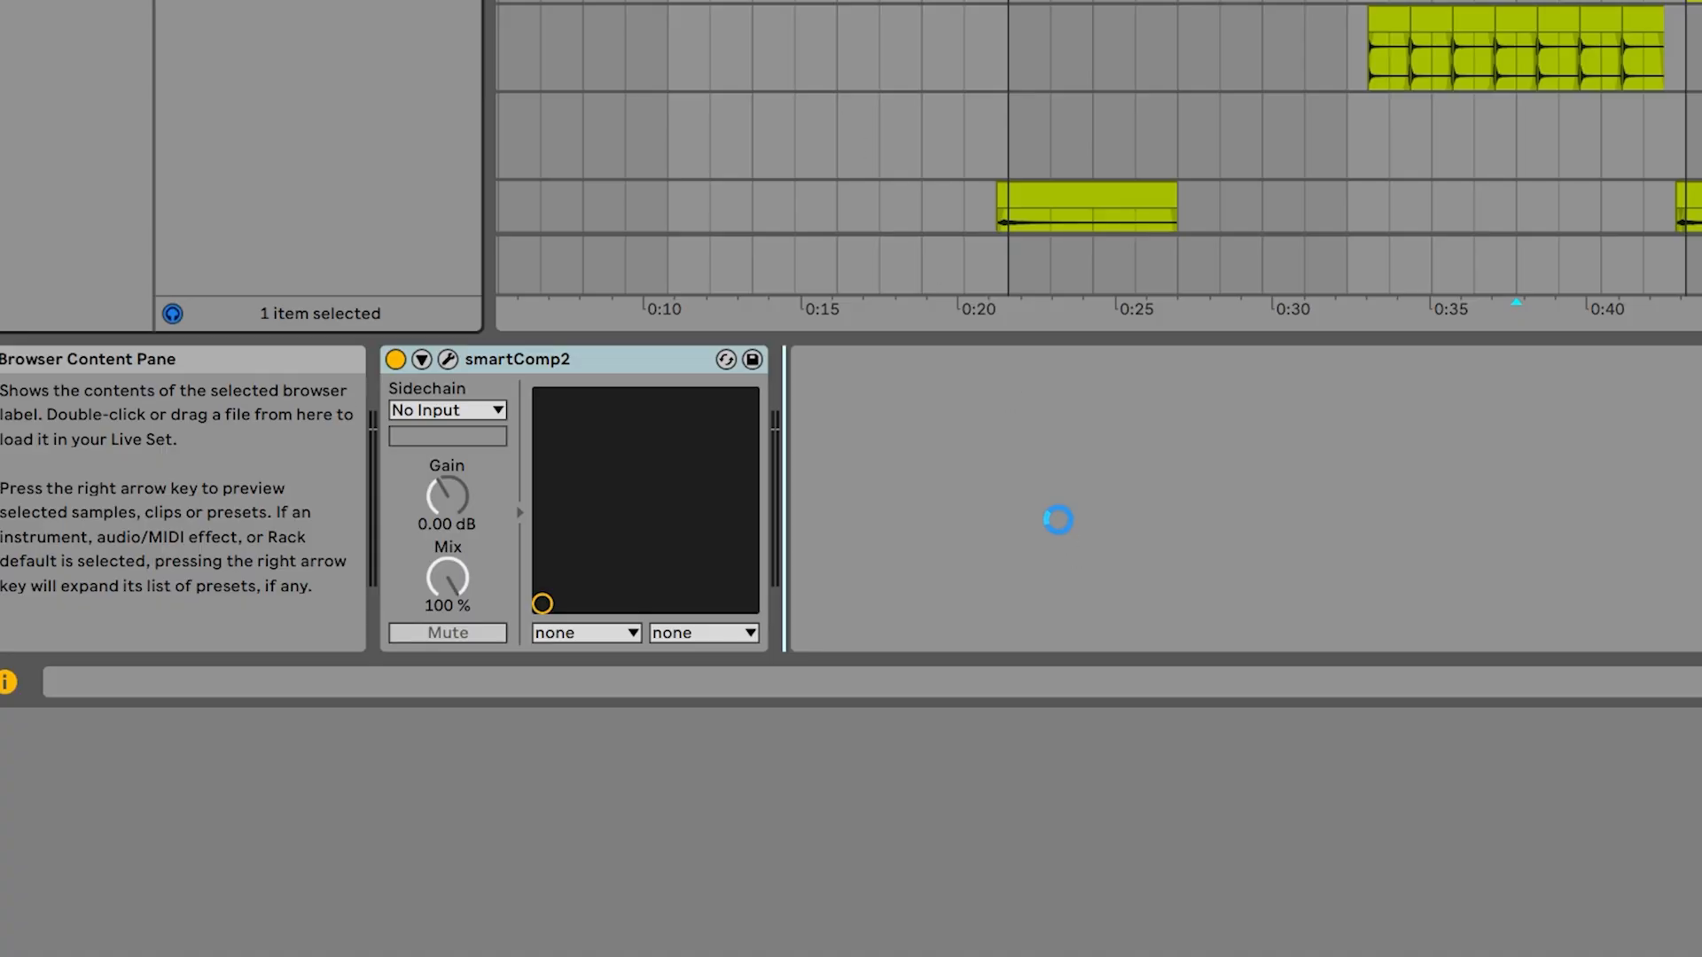
# Set Drums as the sidechain input of the second smartComp2 on the electric bass and enable the external sidechain
pyautogui.click(873, 412)
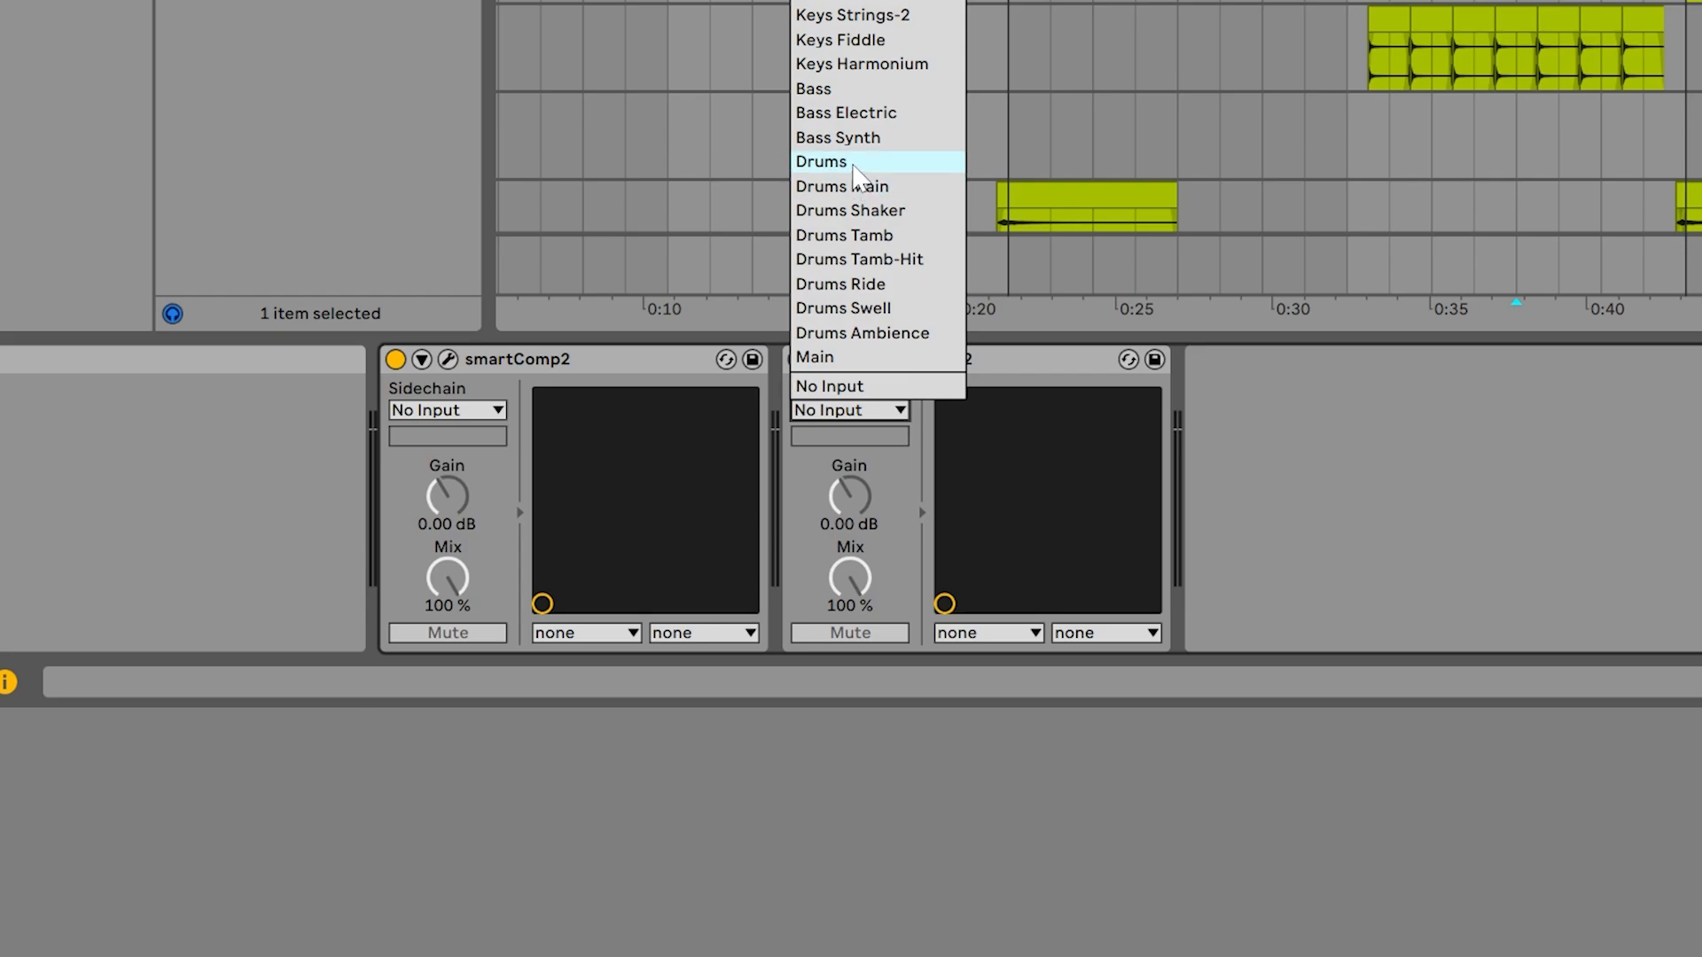
pyautogui.click(855, 164)
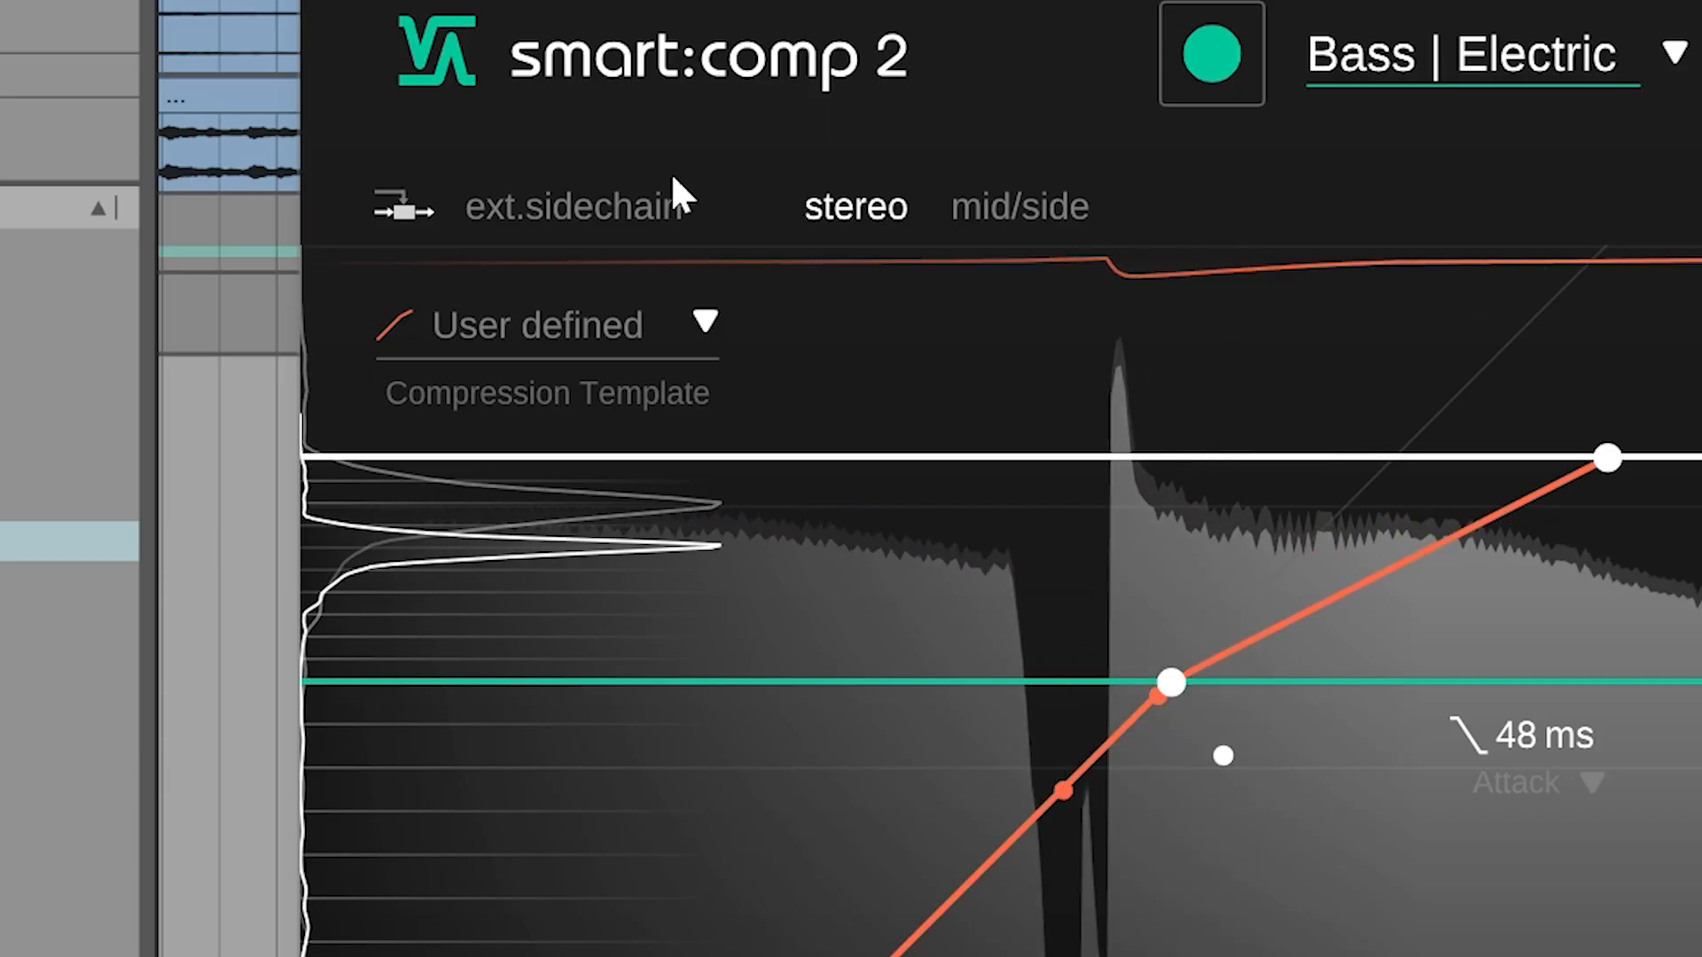
pyautogui.click(645, 196)
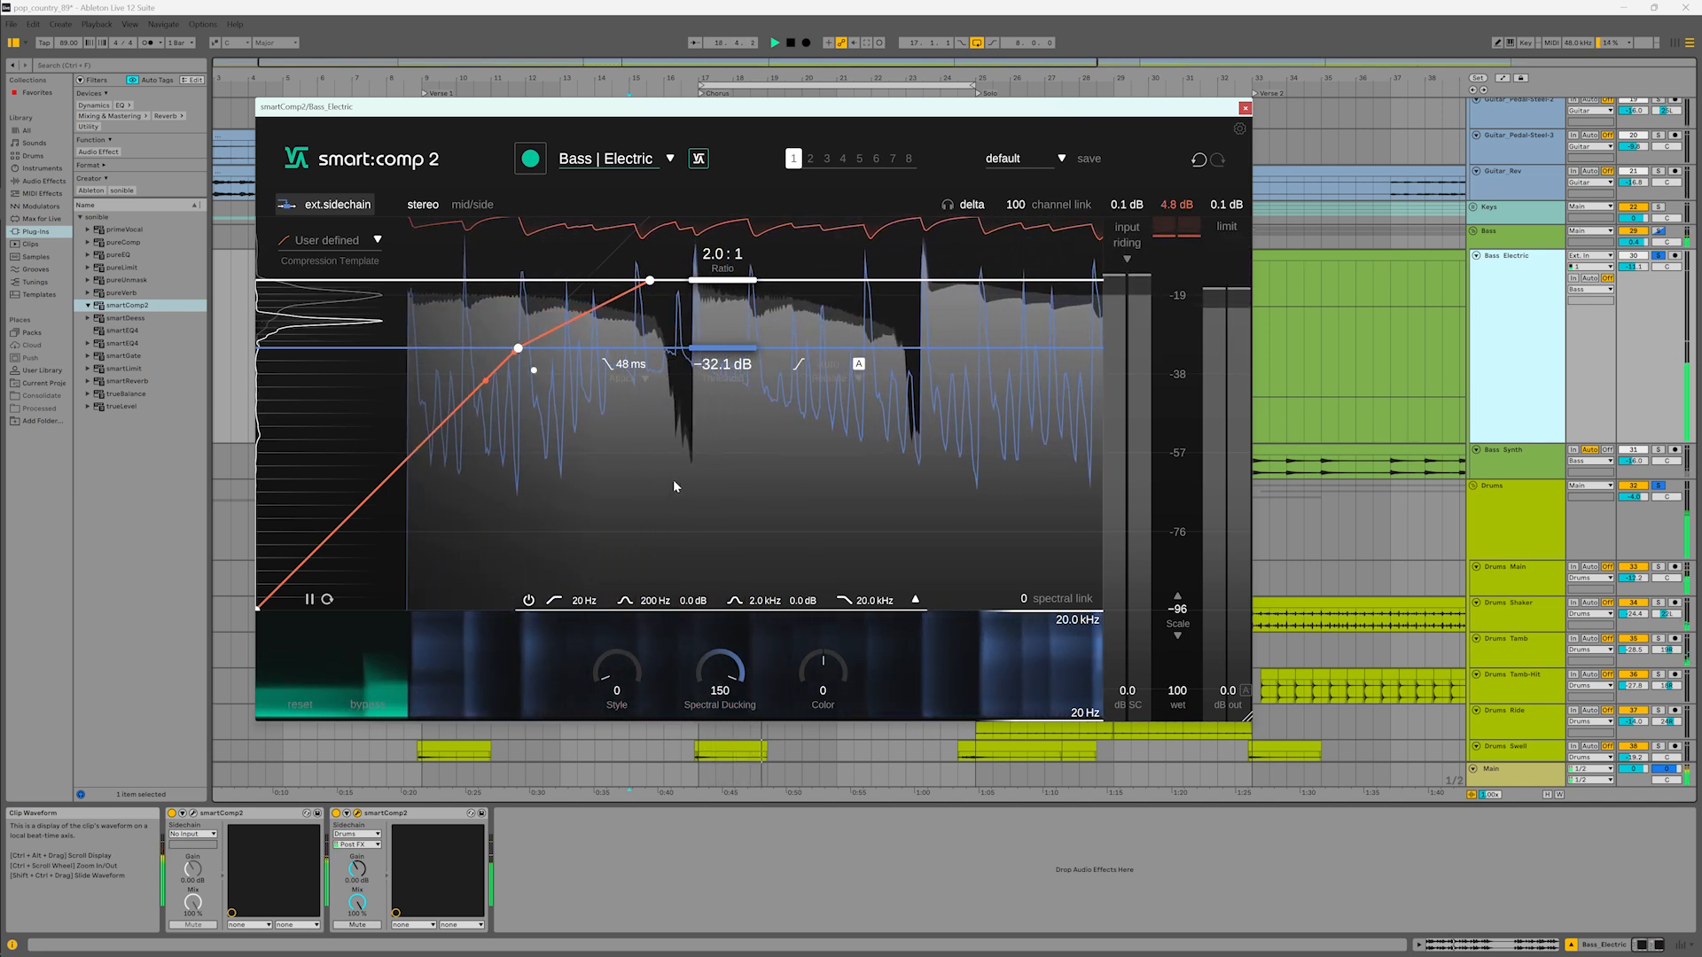
# Lower the high-cut of the bass compressor's sidechain filter to about 115 Hz, and compare the sound with the compressor bypassed
pyautogui.click(915, 599)
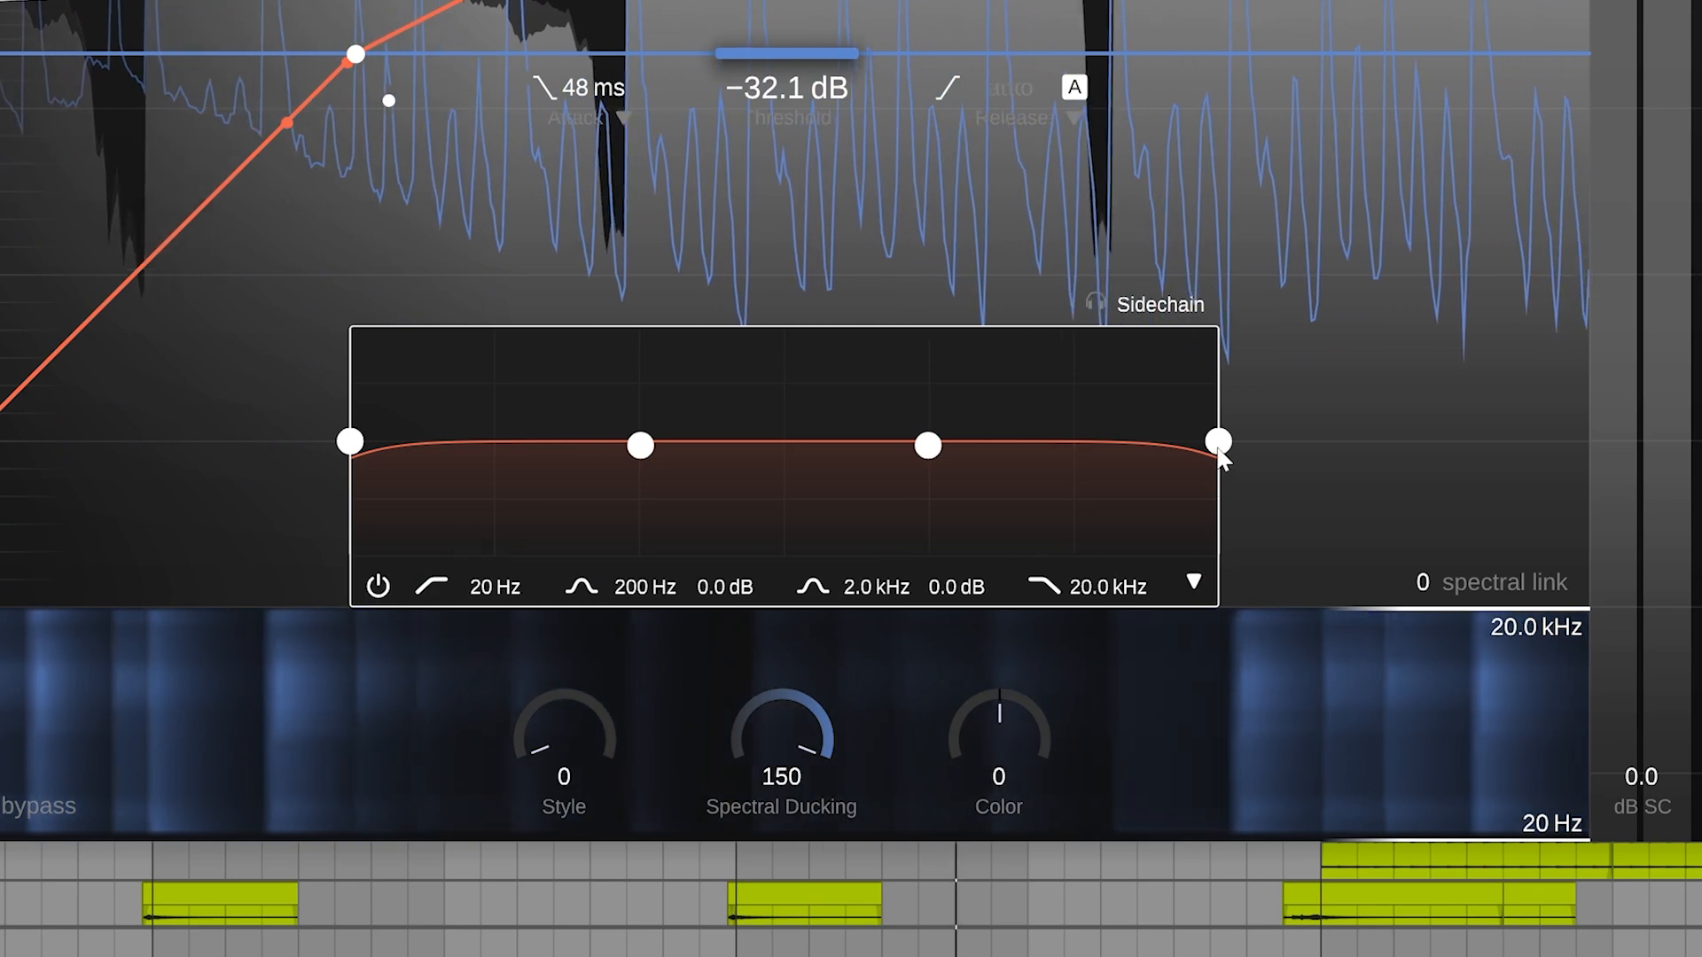
pyautogui.moveTo(928, 535); pyautogui.dragTo(922, 537)
pyautogui.moveTo(1208, 452); pyautogui.dragTo(570, 475)
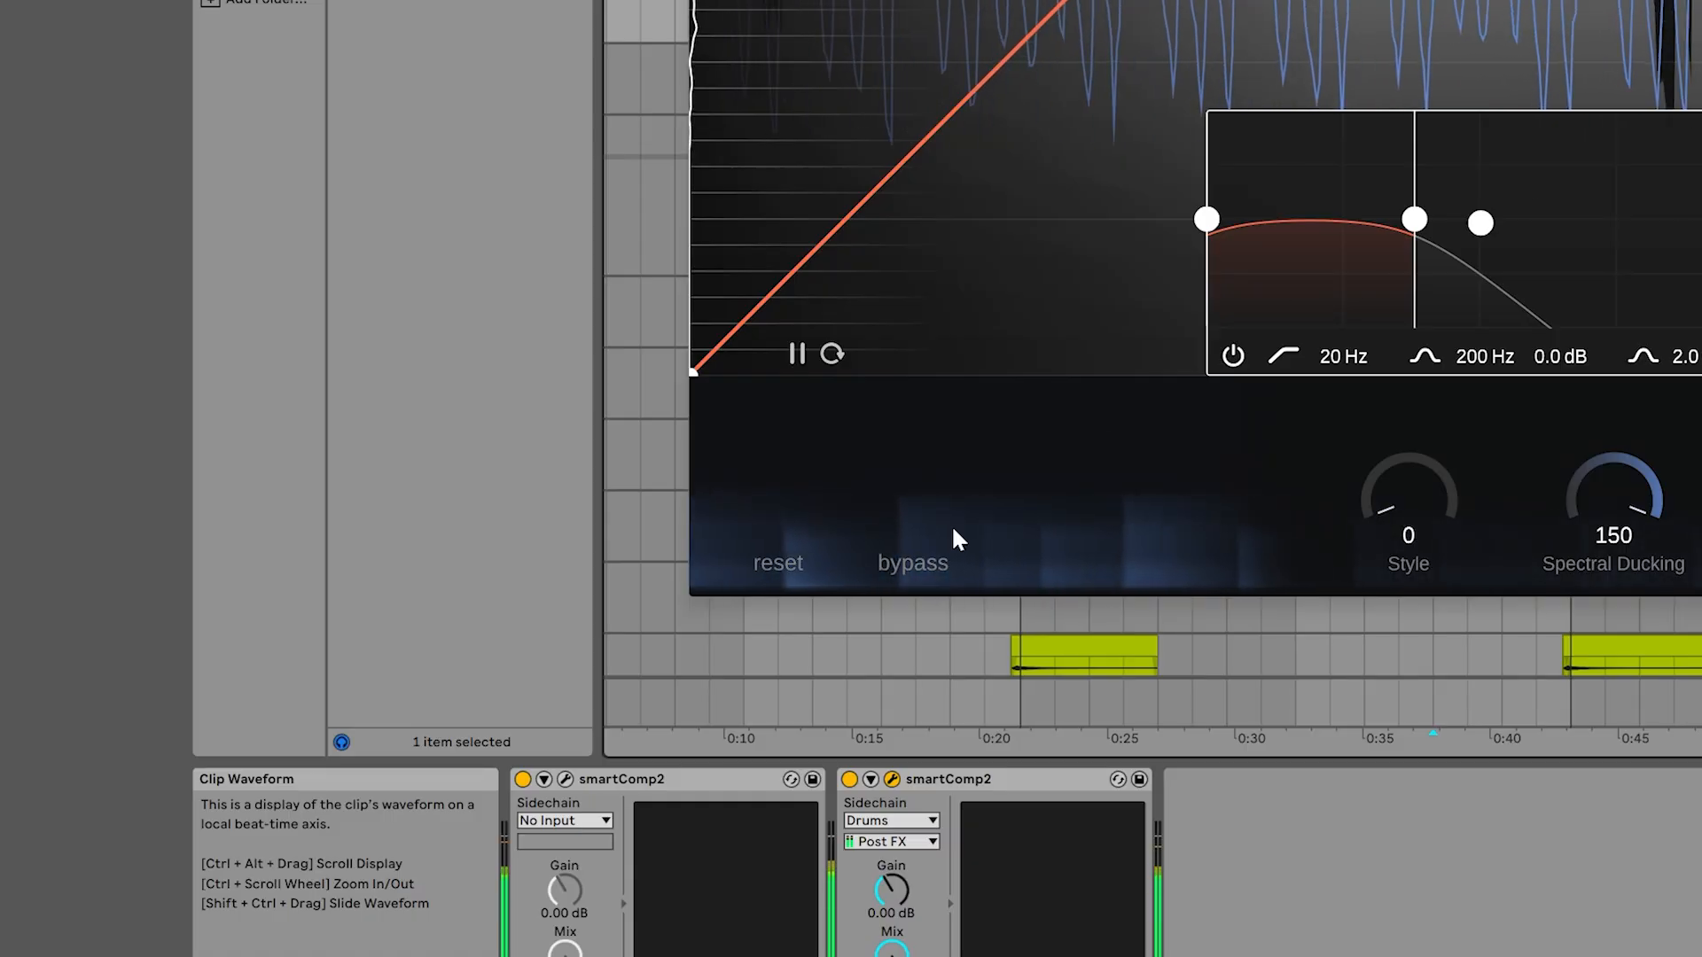
pyautogui.click(922, 559)
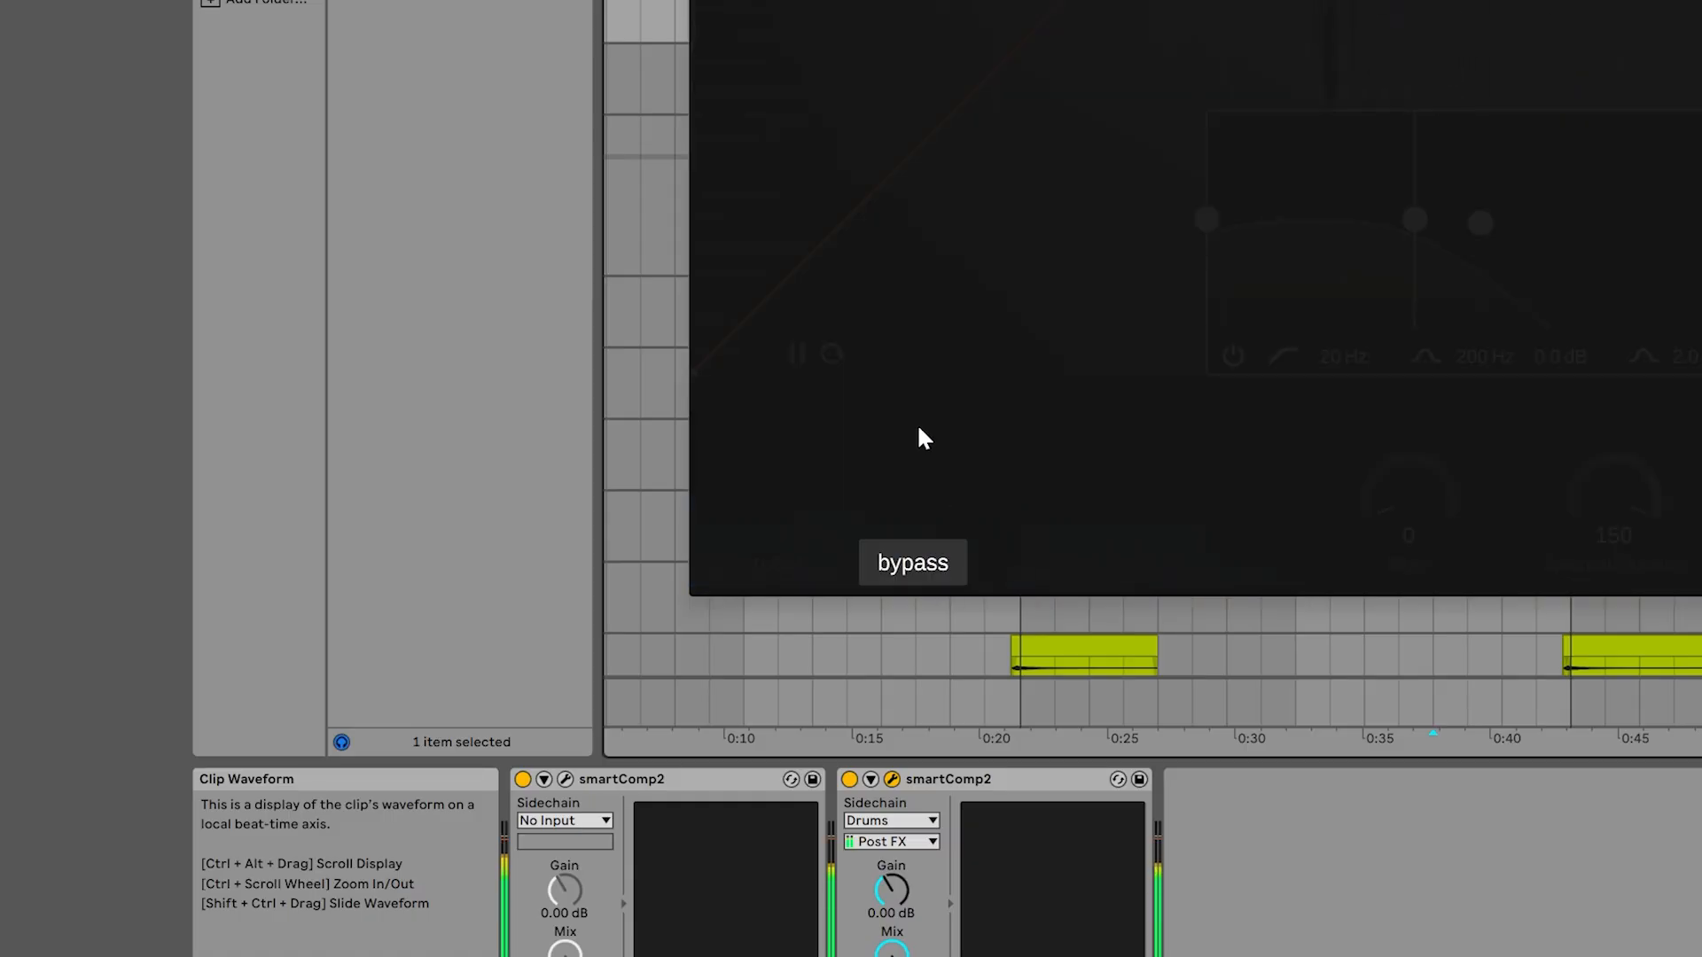
pyautogui.click(935, 542)
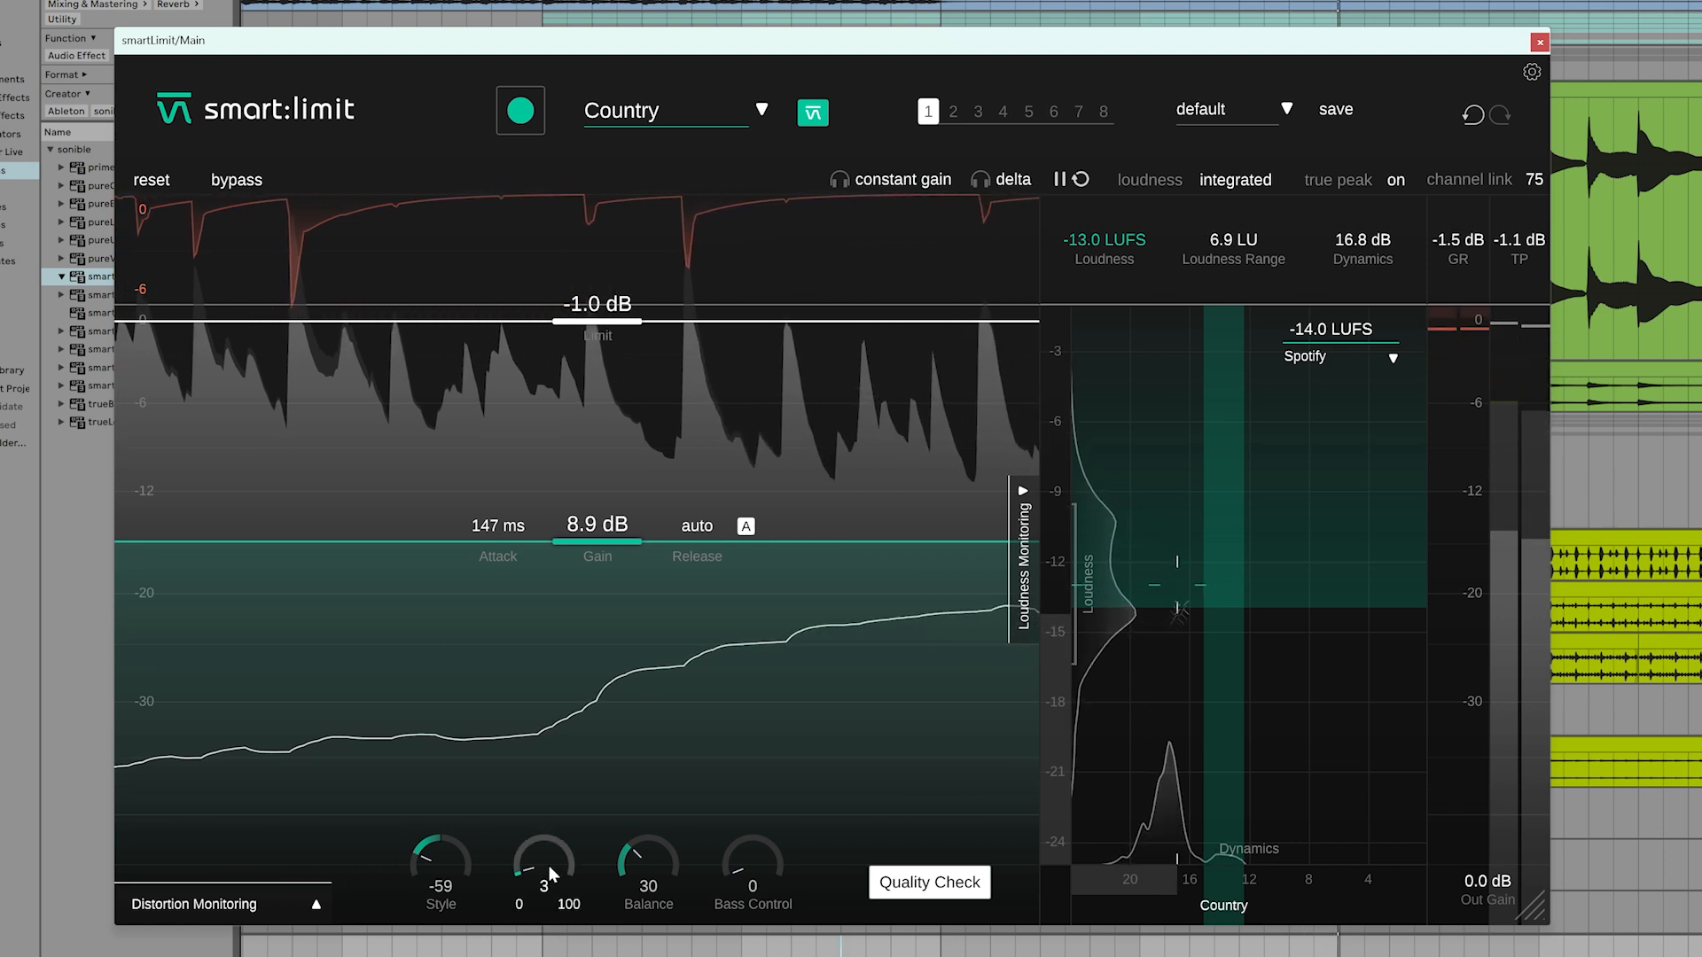
# Set the main limiter's Saturation to 68 and Bass Control to 55, and compare the mix with the limiter bypassed
pyautogui.moveTo(542, 869); pyautogui.dragTo(536, 715)
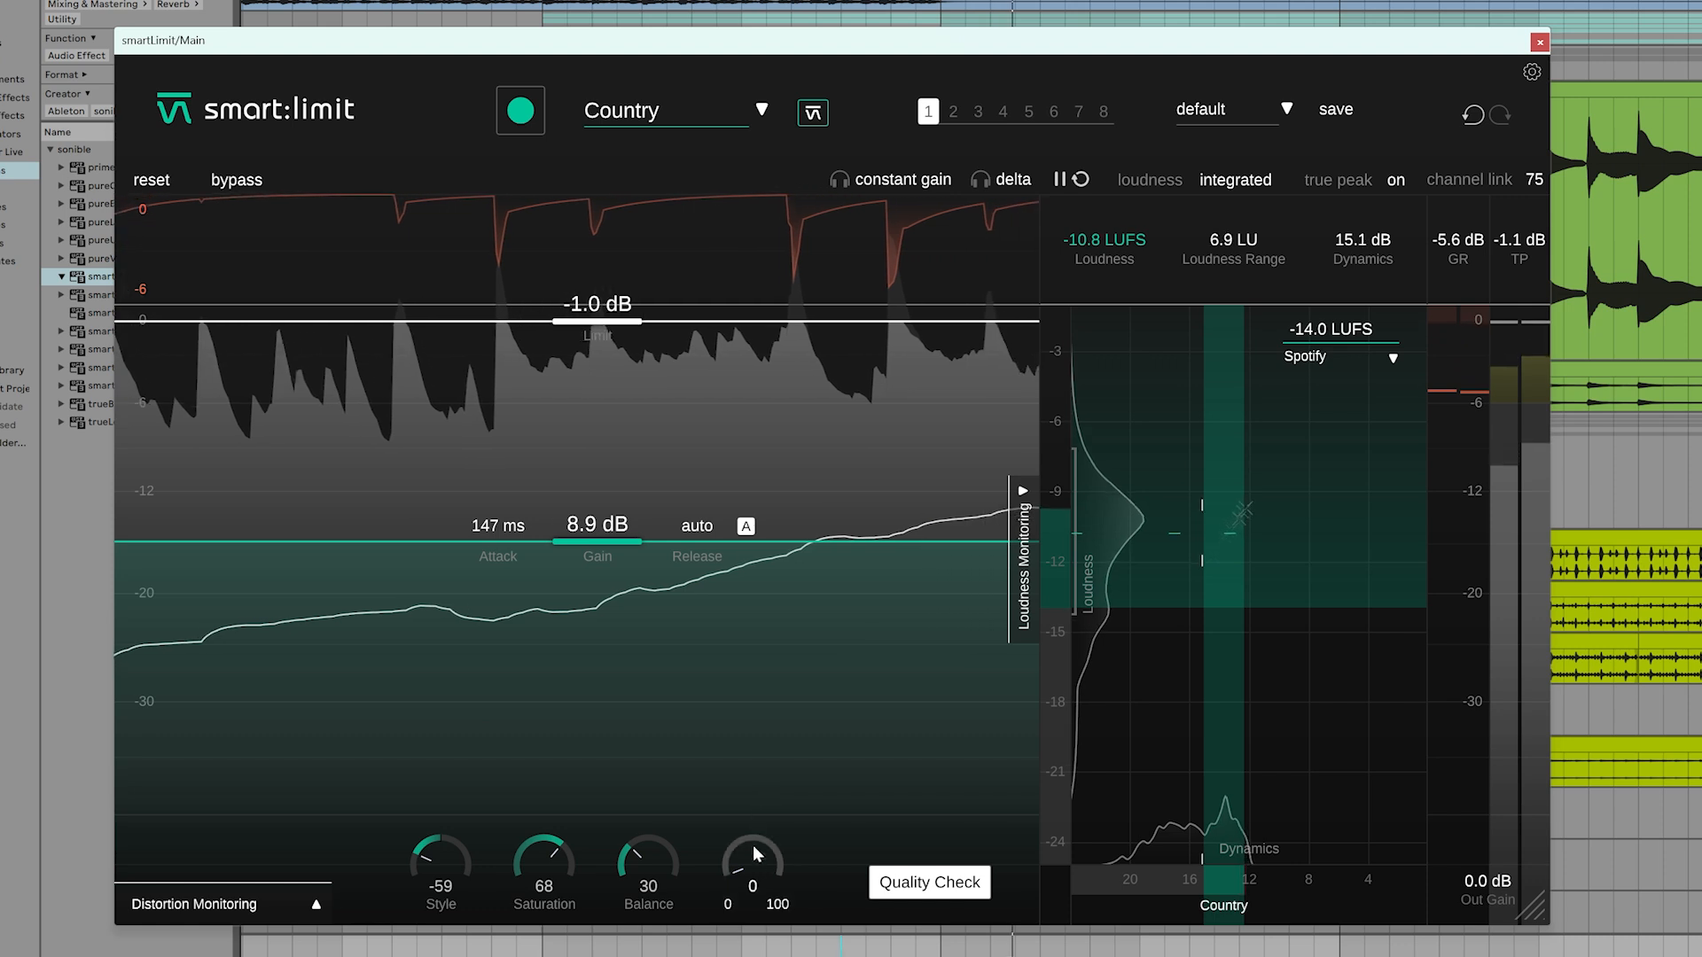
pyautogui.moveTo(753, 844); pyautogui.dragTo(745, 851)
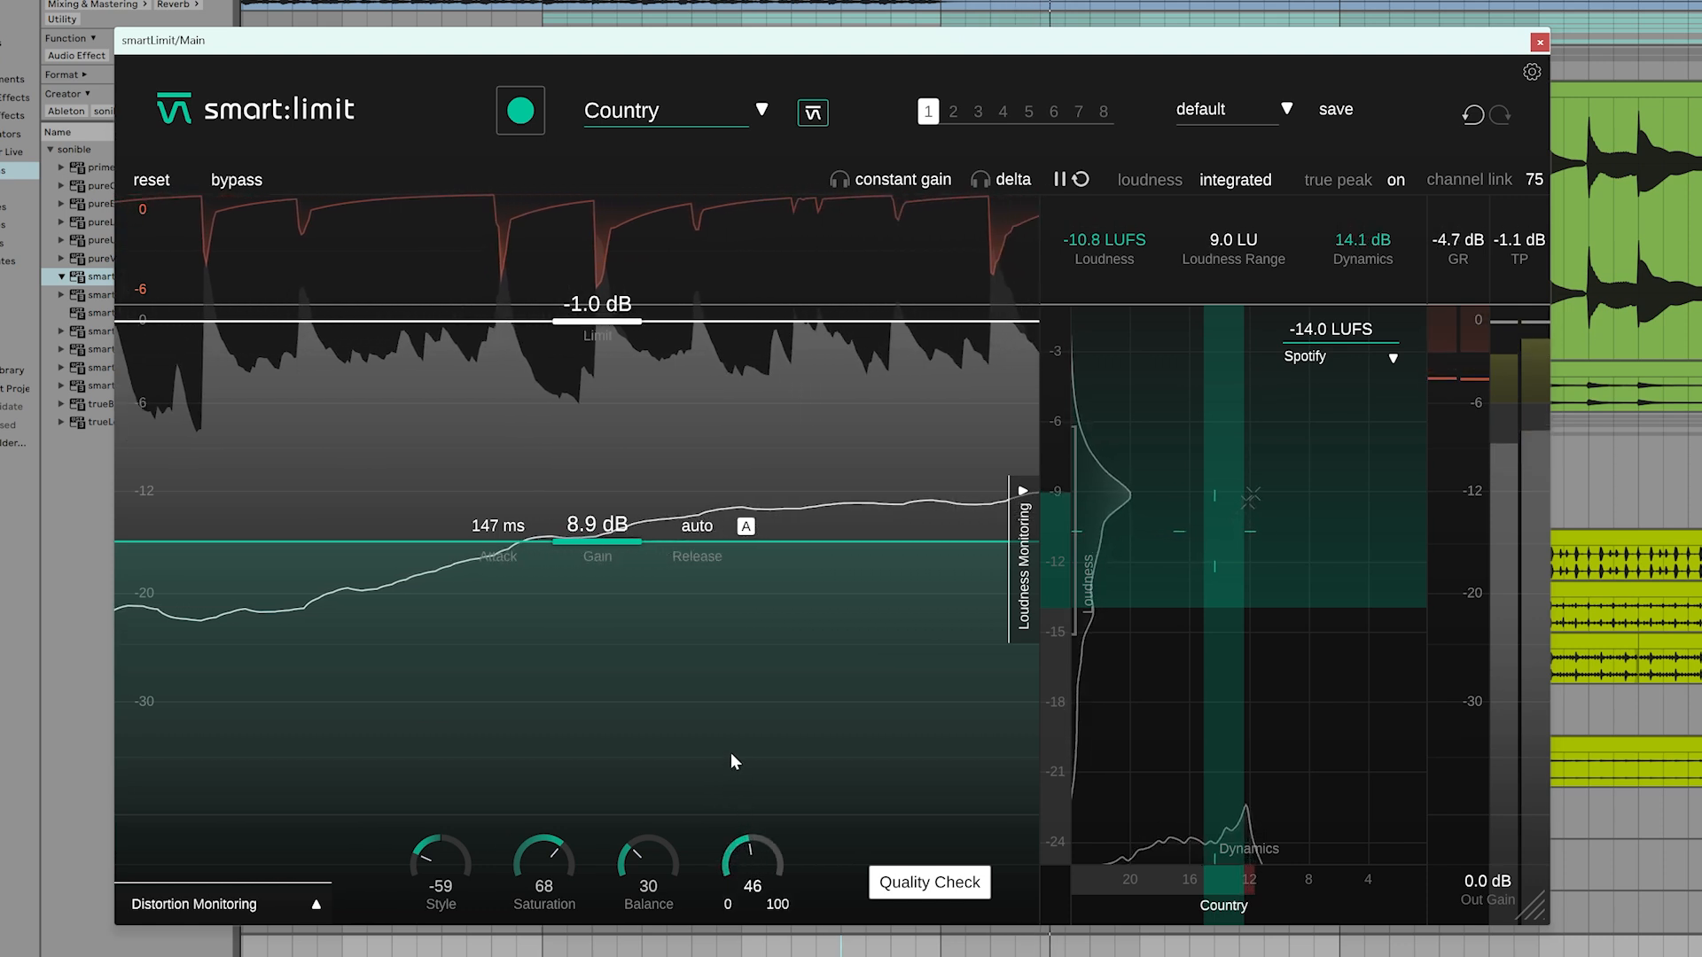
pyautogui.moveTo(733, 743); pyautogui.dragTo(691, 733)
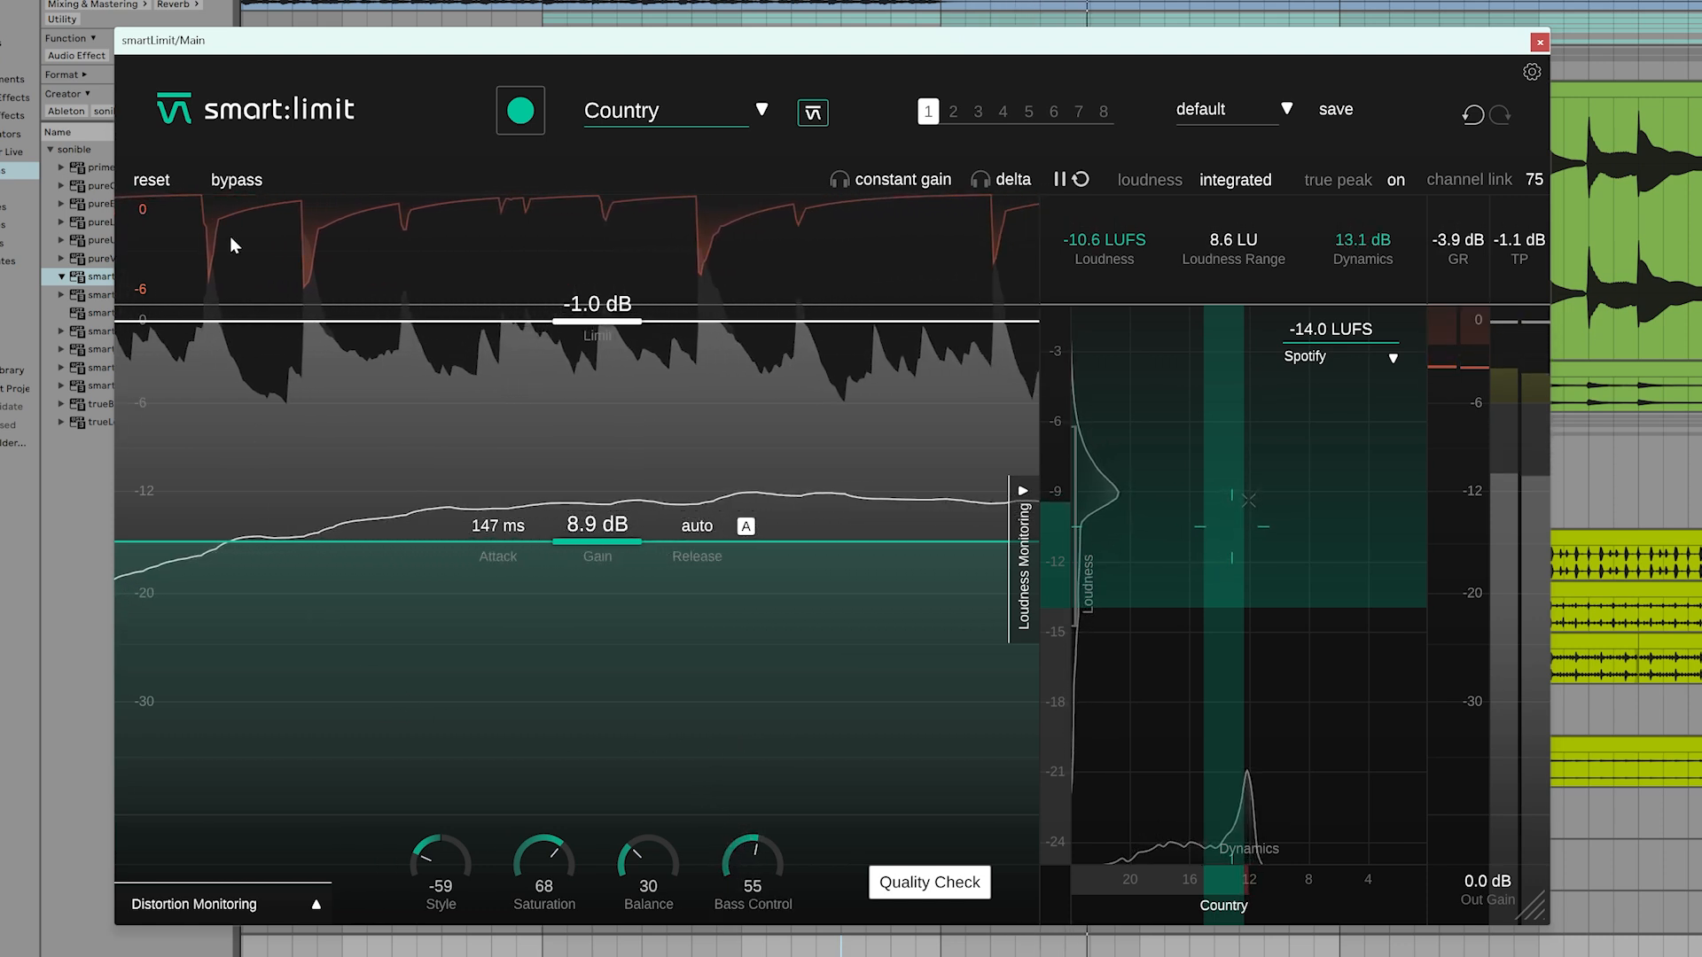
pyautogui.click(223, 182)
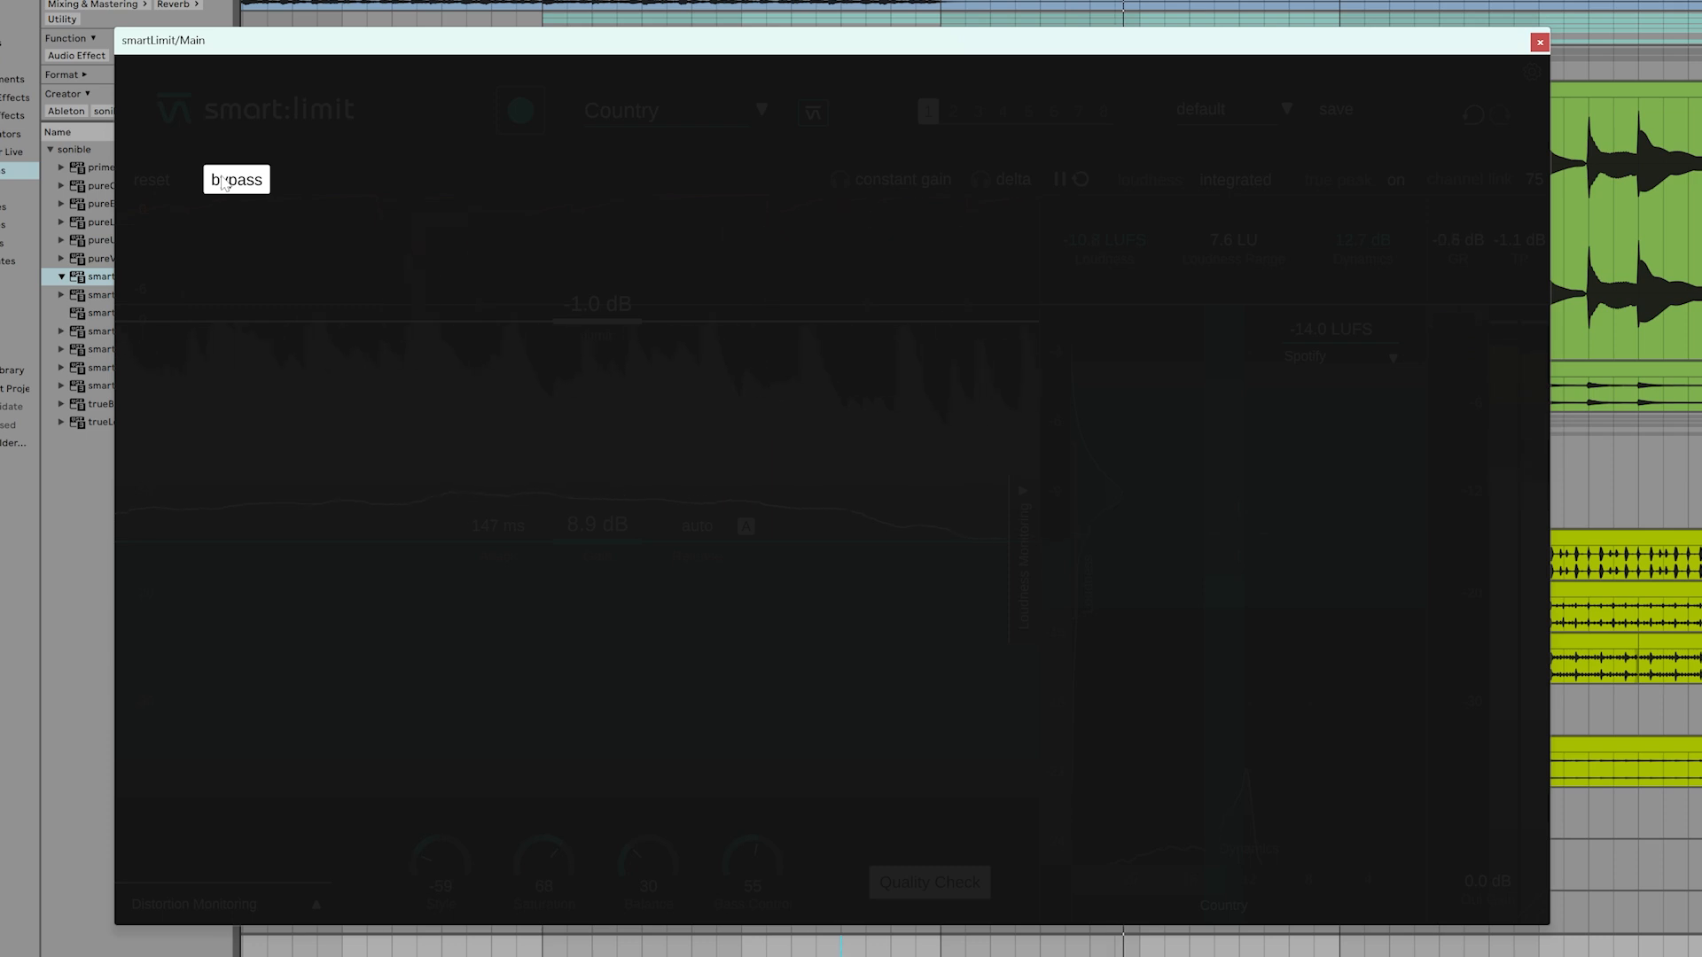
pyautogui.click(224, 182)
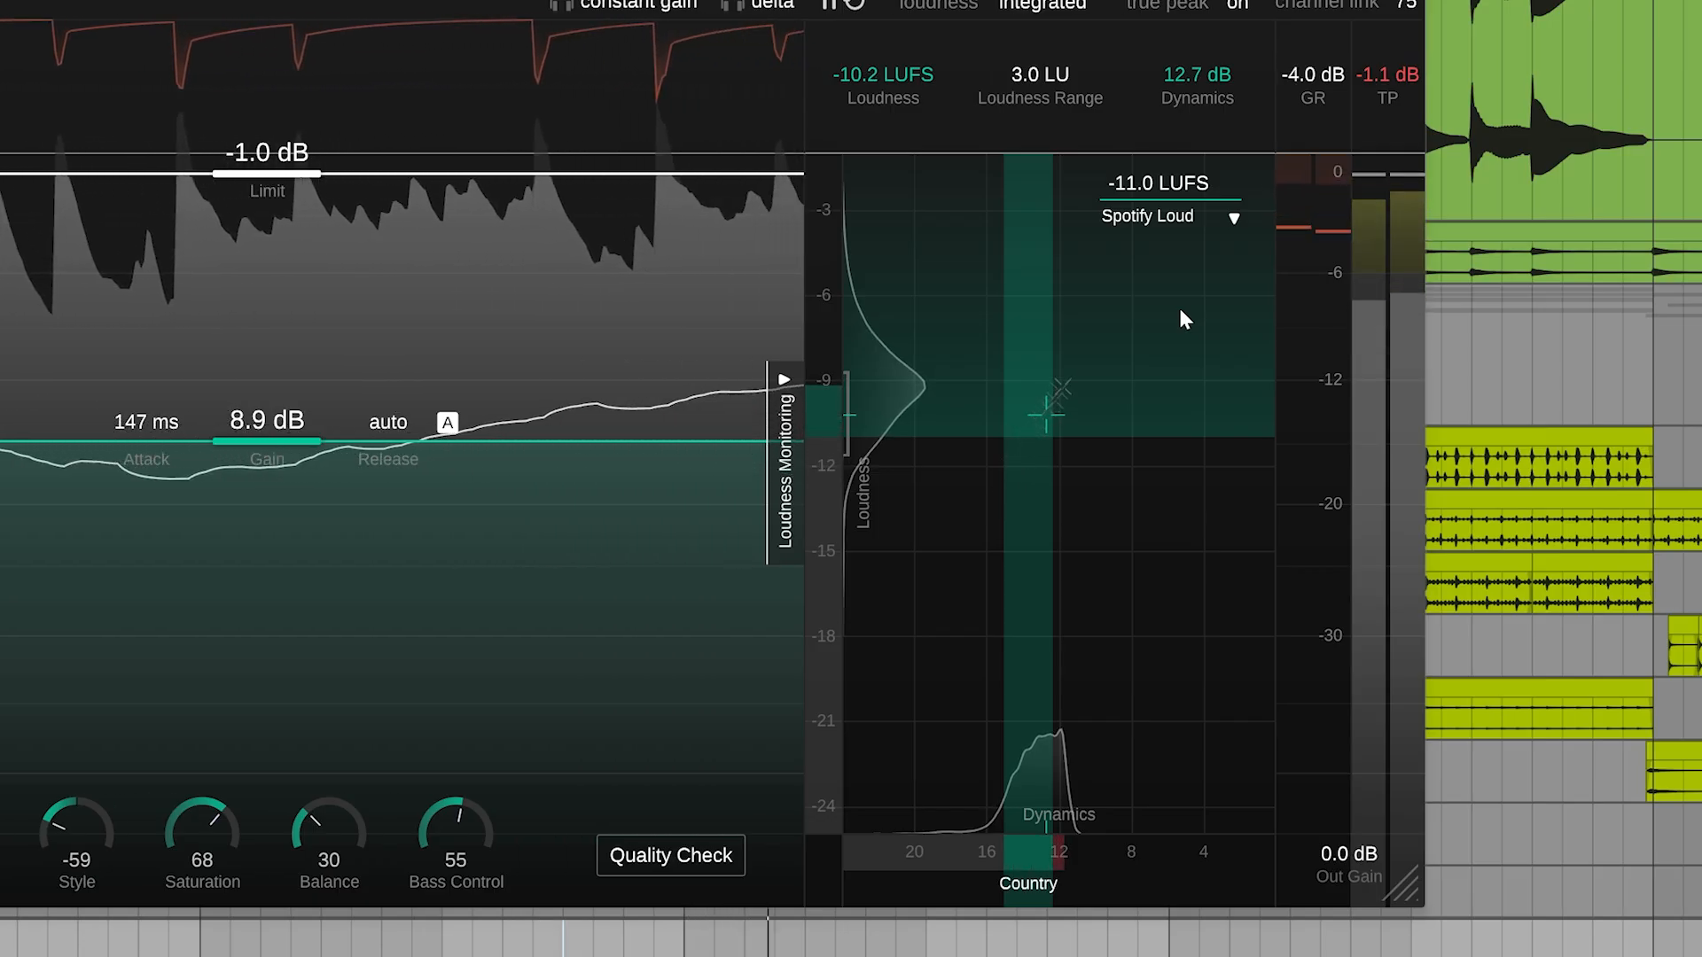
# Switch the limiter's loudness target to Deezer after trying Pandora, and run the Quality Check
pyautogui.click(1170, 216)
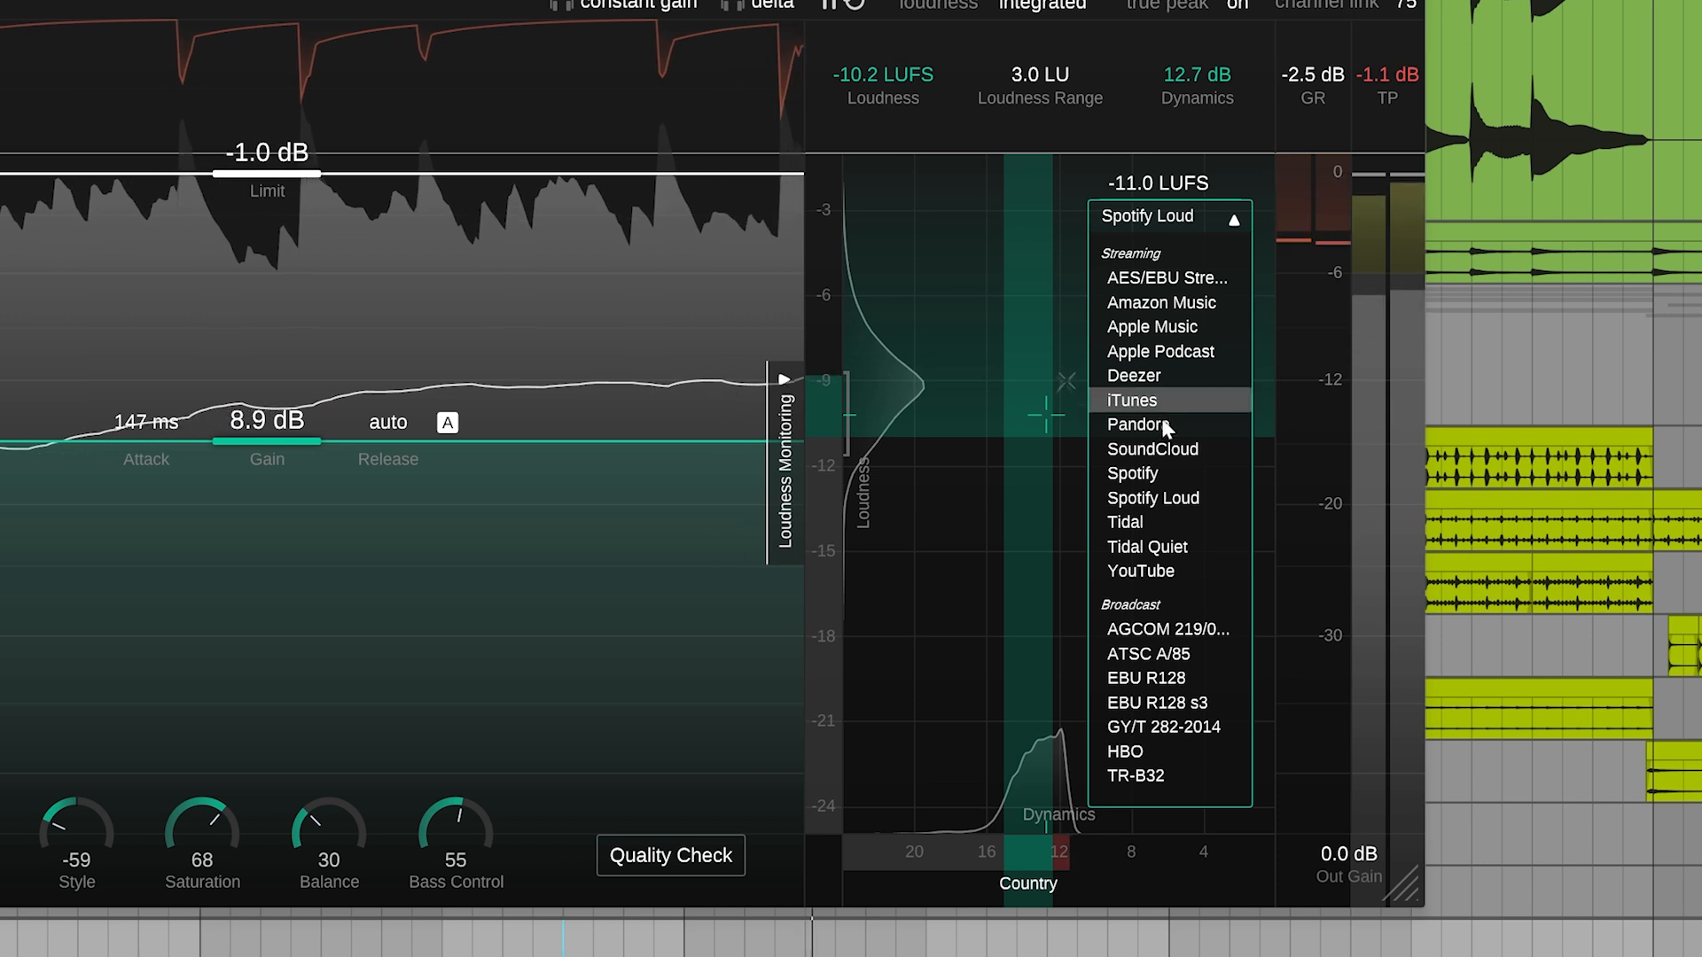
pyautogui.click(1165, 424)
pyautogui.click(1167, 219)
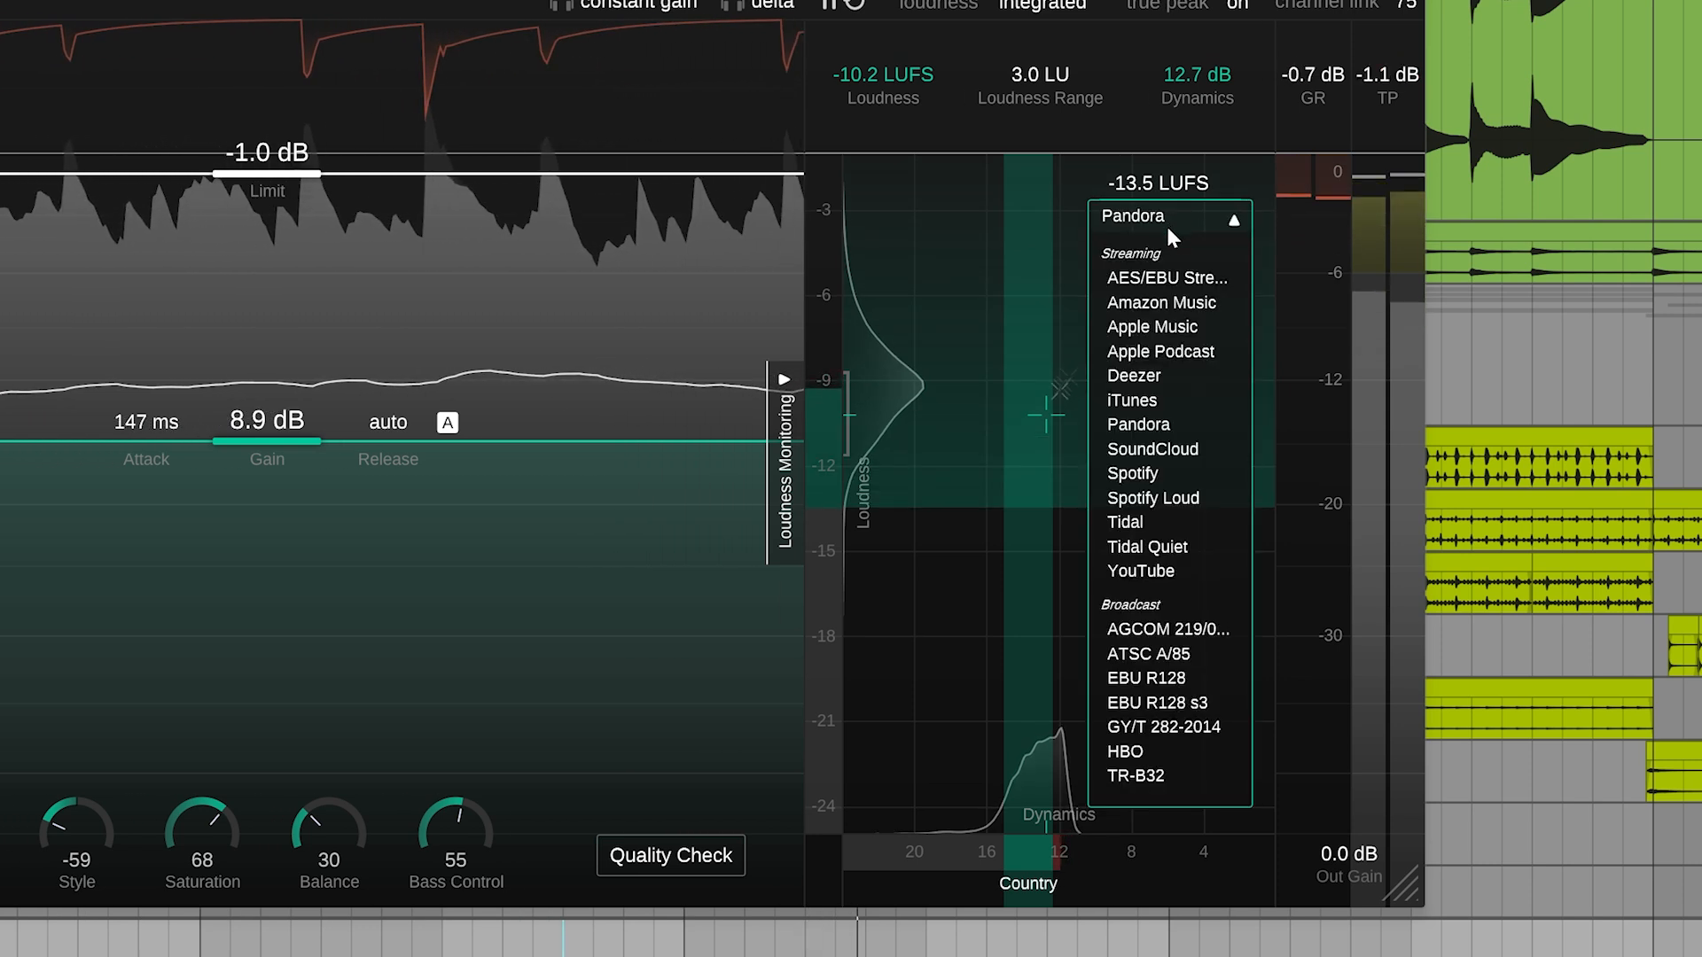
pyautogui.click(1163, 375)
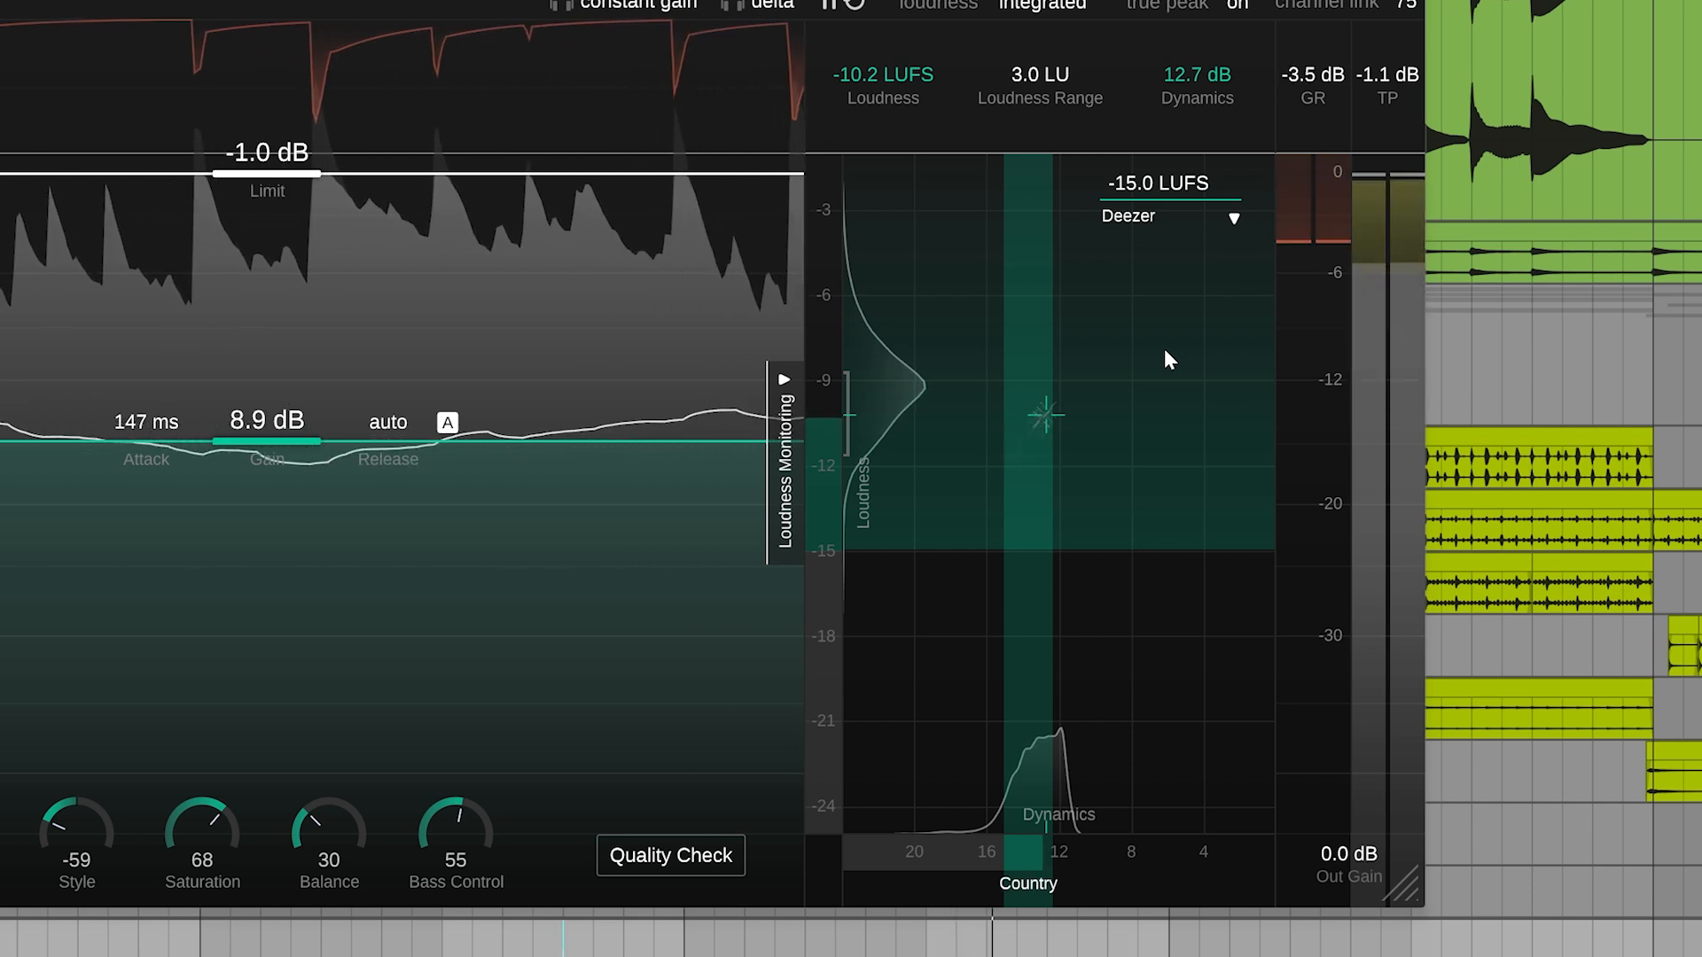
pyautogui.click(664, 847)
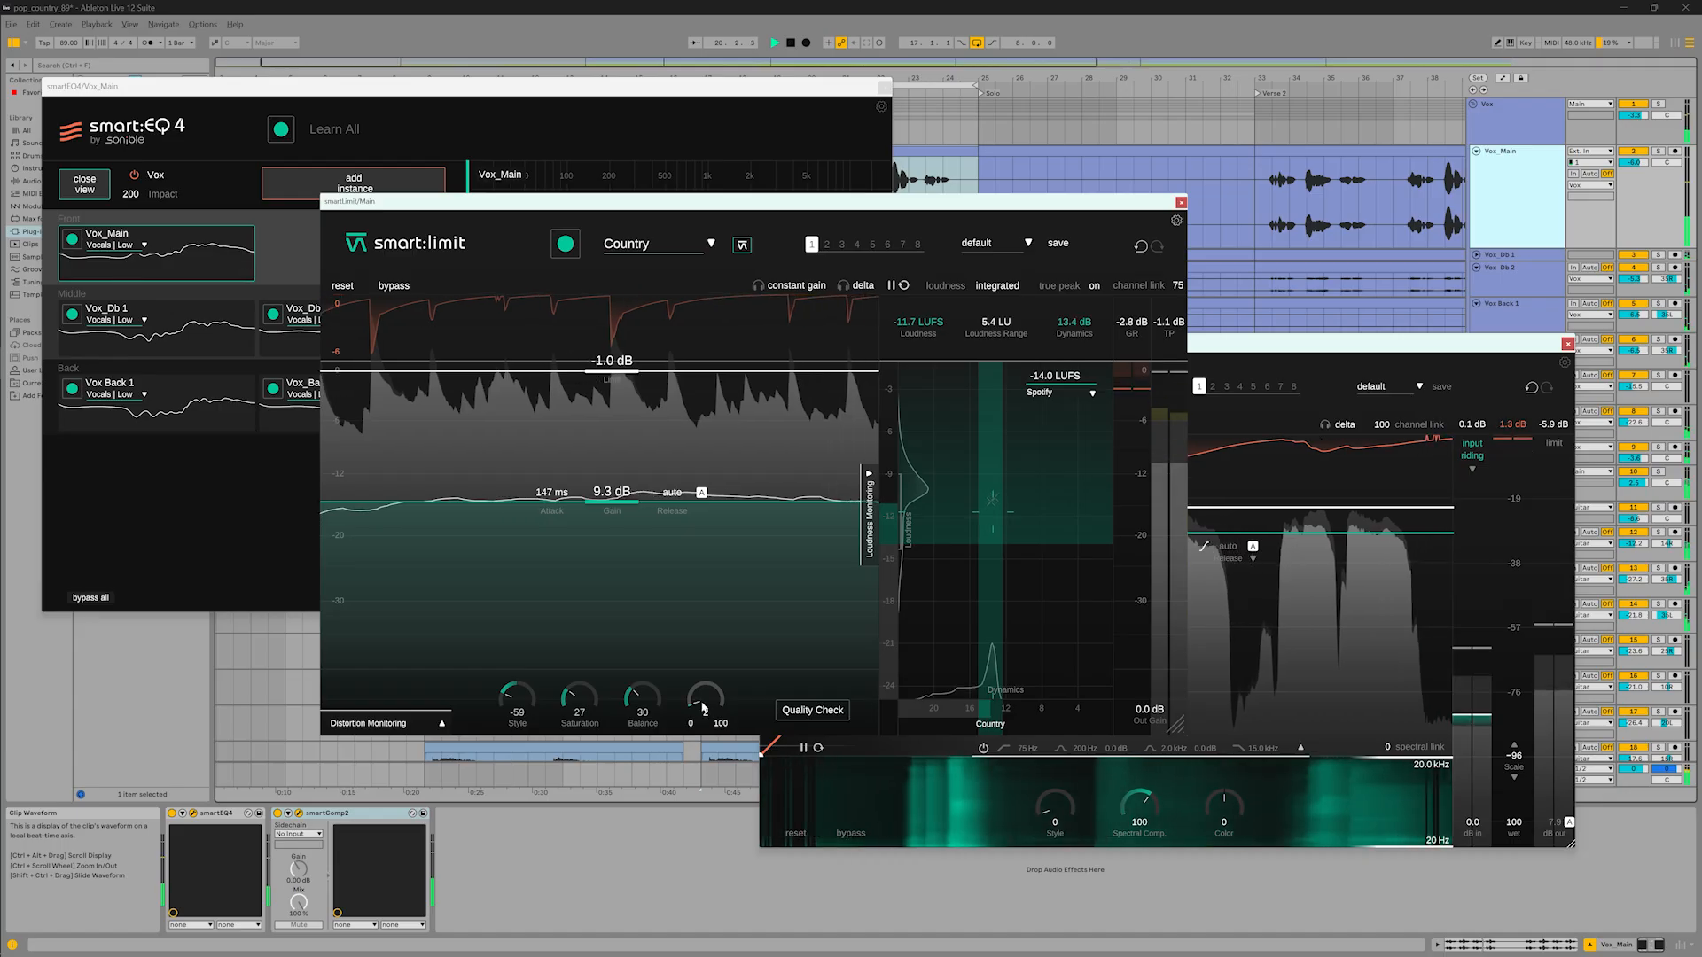
# Set the main limiter's Bass Control to 35
pyautogui.moveTo(701, 687); pyautogui.dragTo(699, 662)
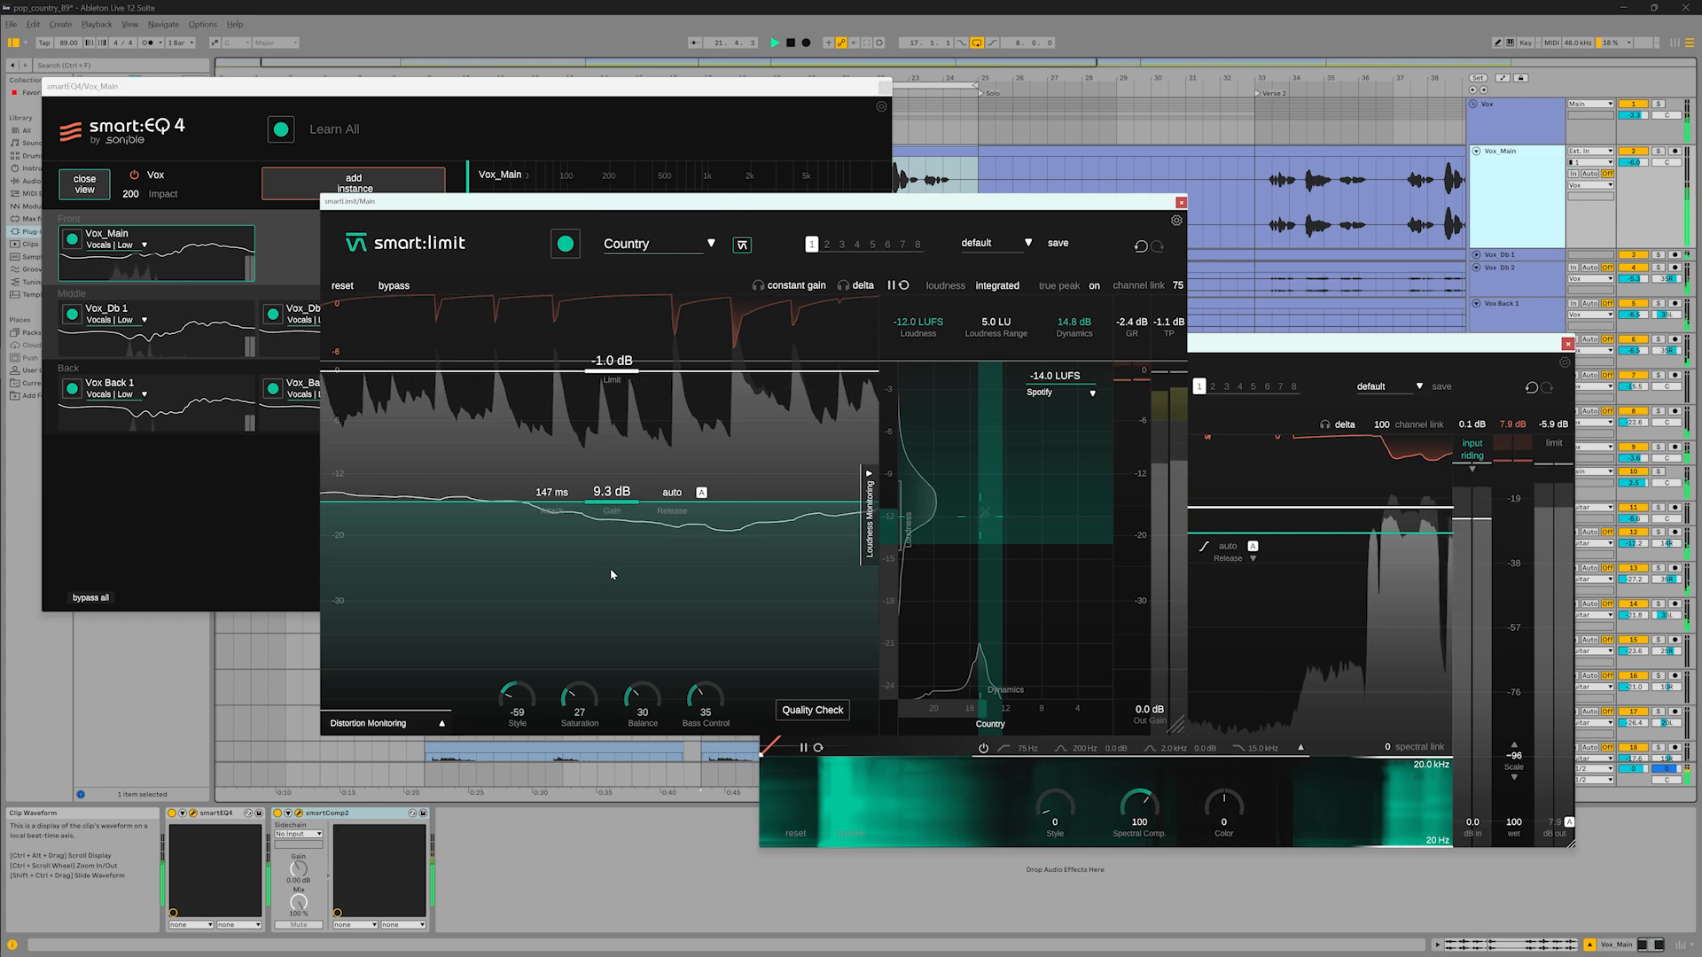